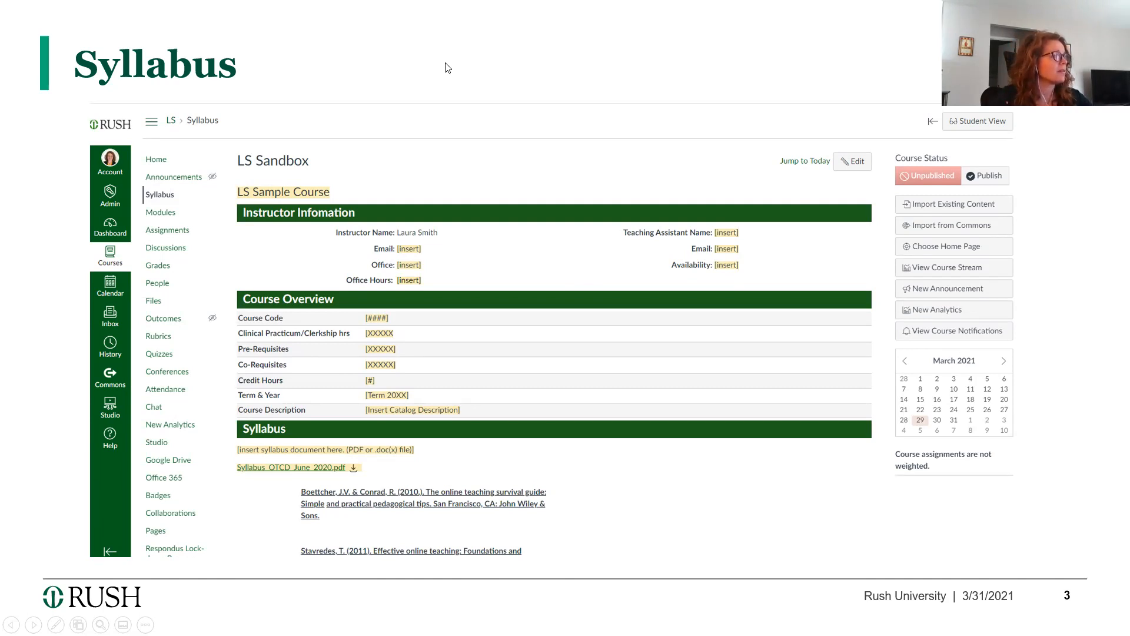
Switch to the Canvas sandbox course in the browser, leave Student View and open the Syllabus page
key("alt+Tab")
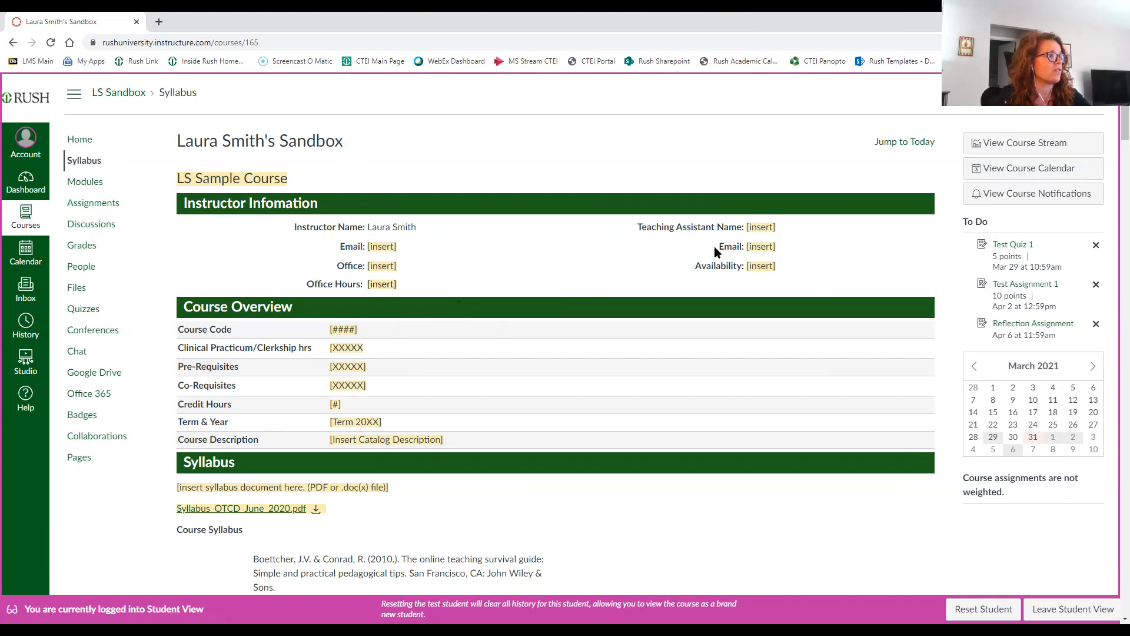
left_click(1046, 614)
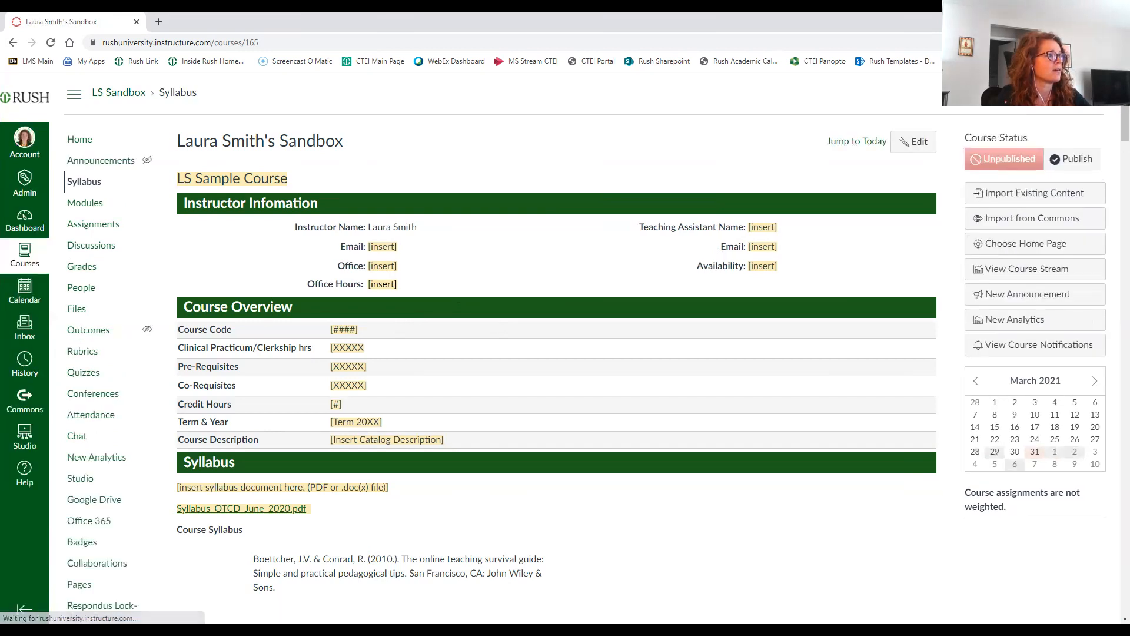
scroll(831, 465, "down", 1)
scroll(831, 465, "up", 1)
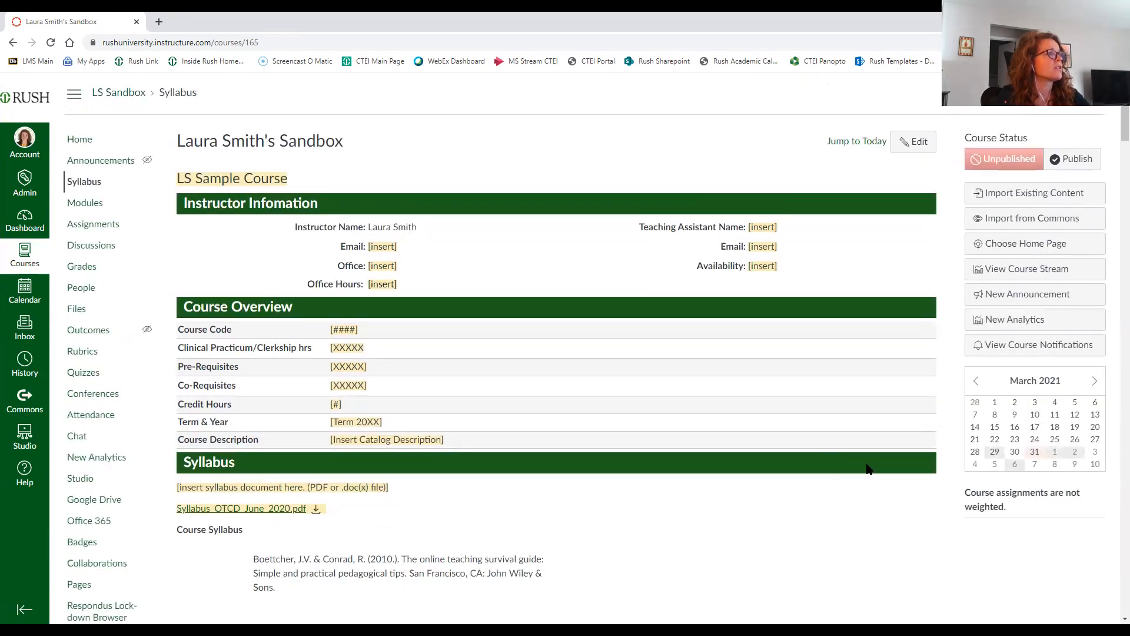
left_click(83, 183)
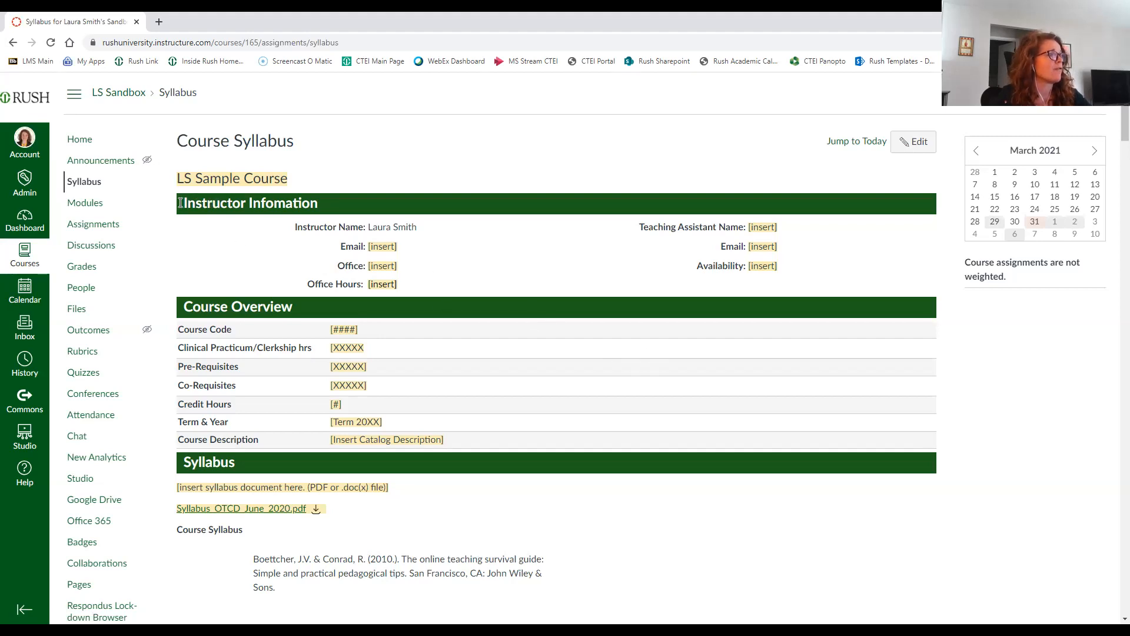
left_click_drag(374, 219, 238, 271)
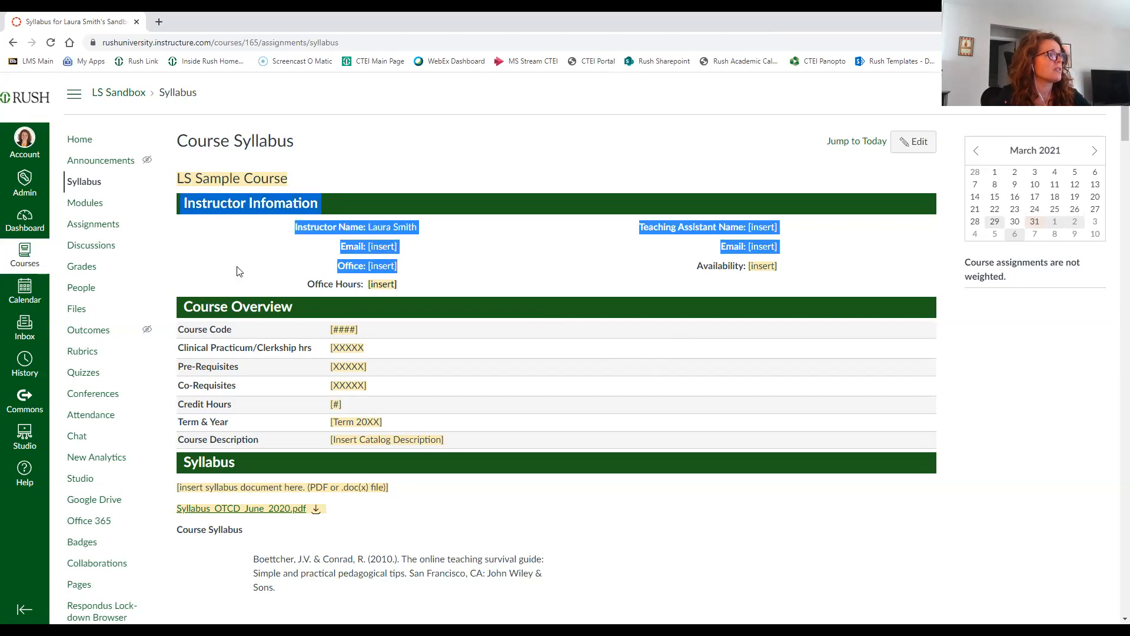
left_click(240, 205)
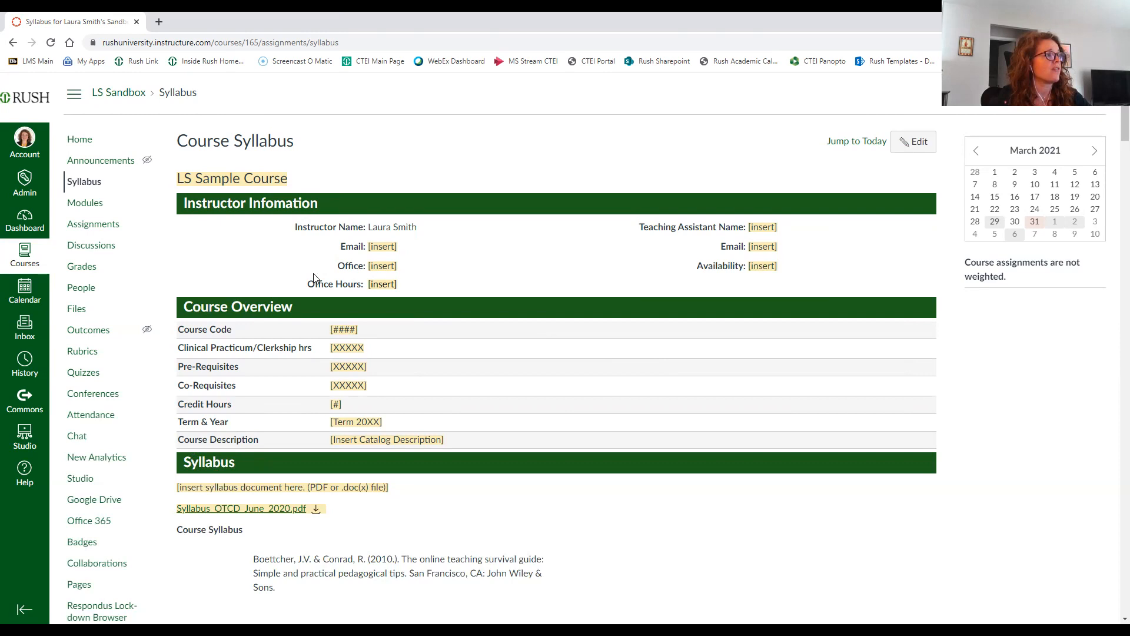
scroll(342, 411, "down", 1)
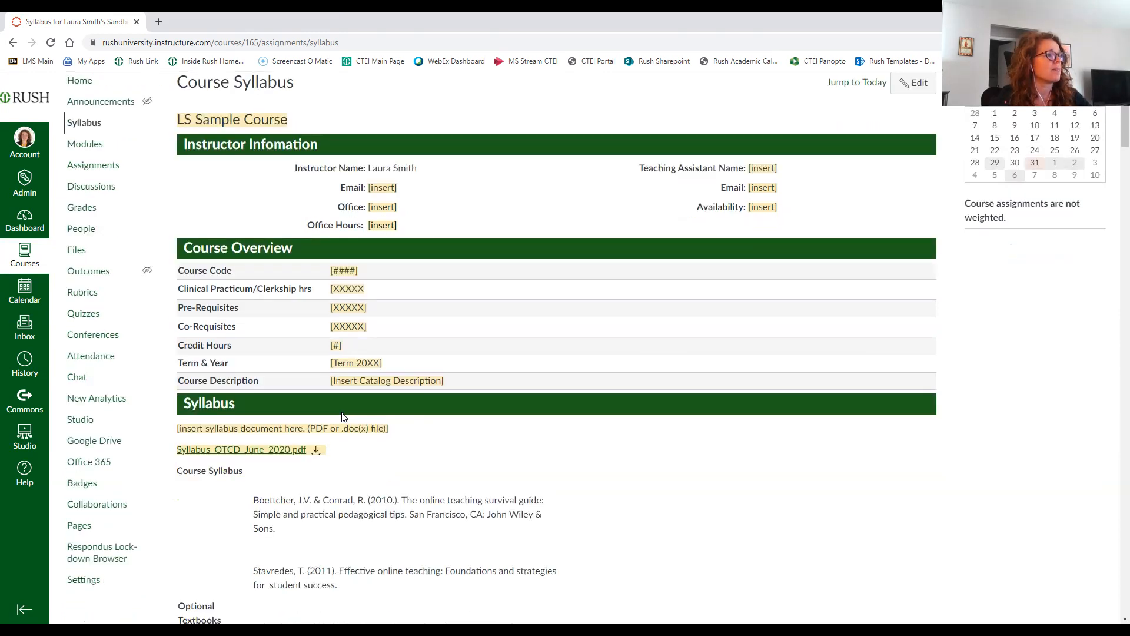
scroll(405, 437, "up", 1)
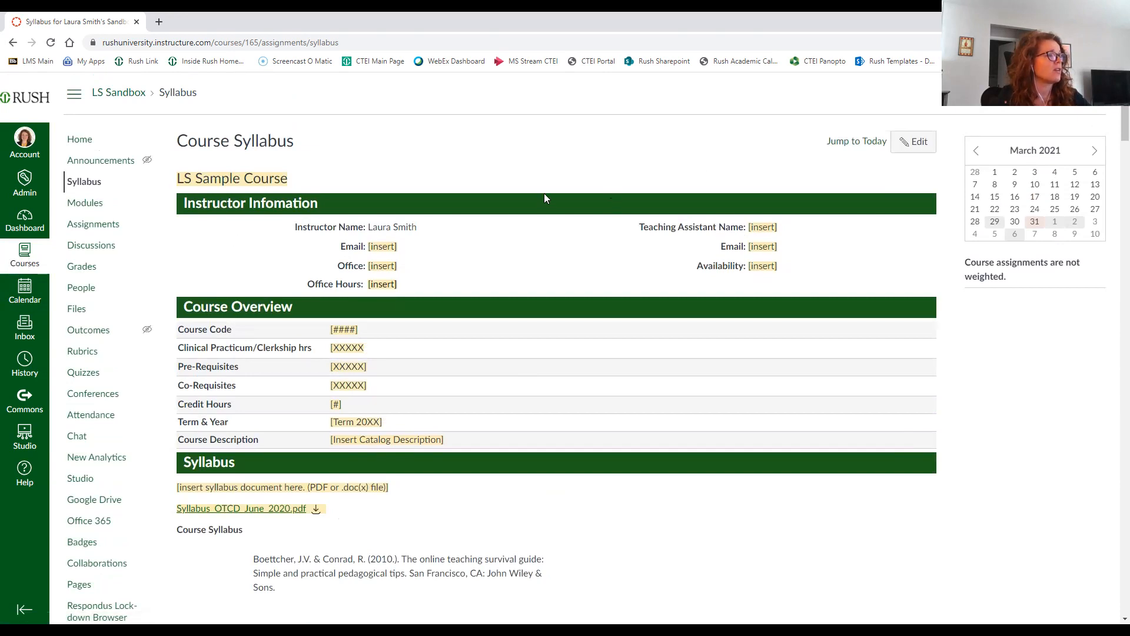
Open the General Course Template in a separate browser tab and go to its Syllabus page
left_click(27, 266)
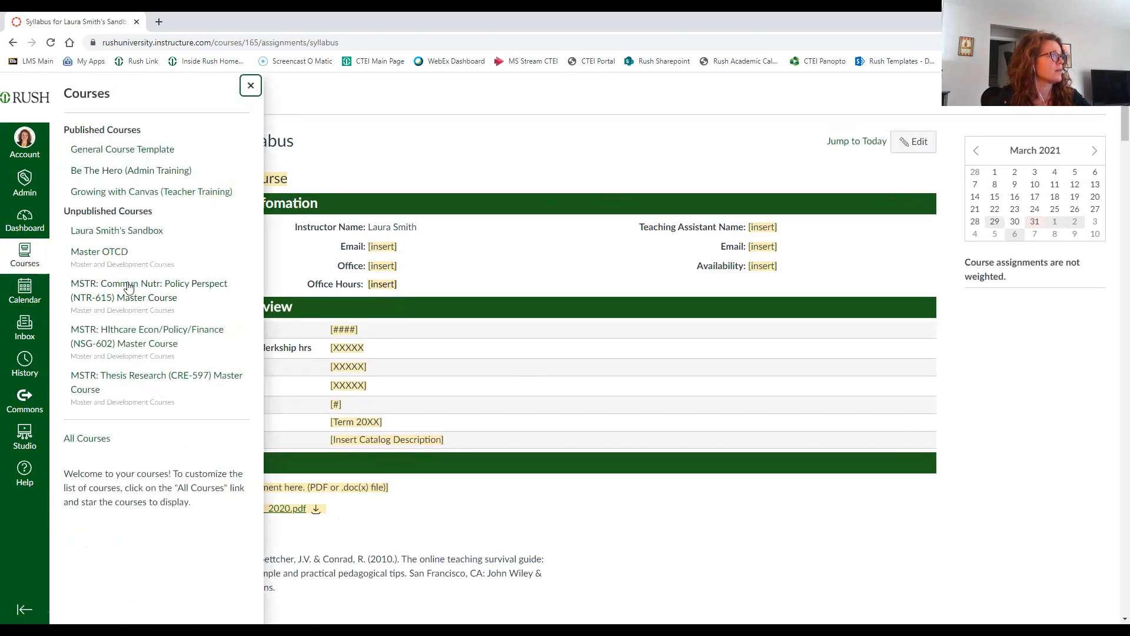
right_click(100, 152)
left_click(121, 171)
left_click(189, 21)
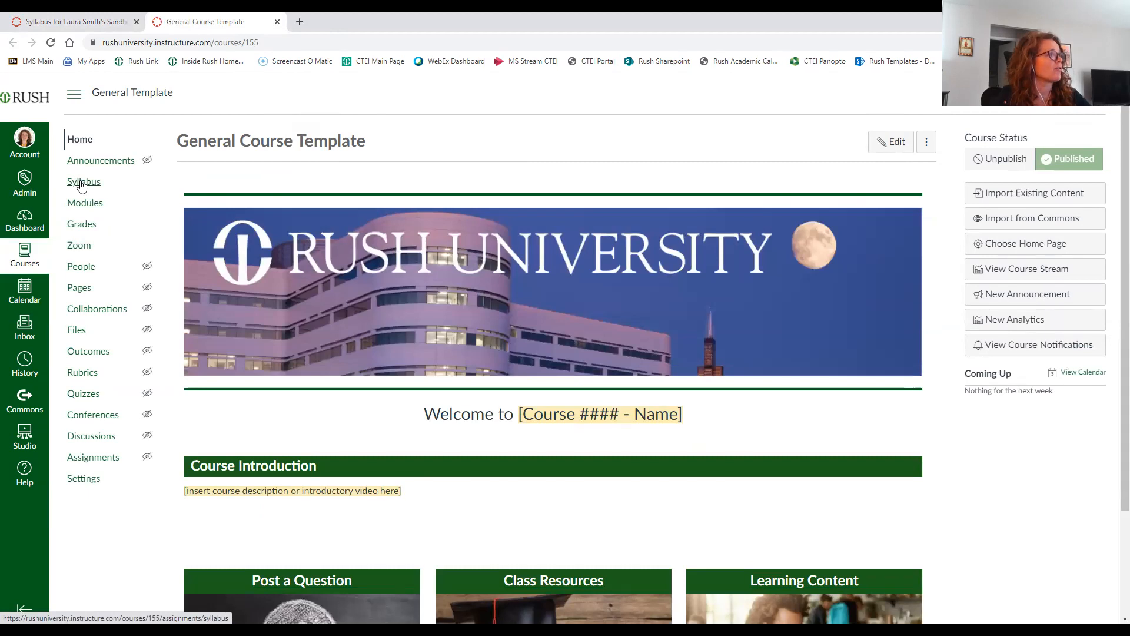
left_click(82, 183)
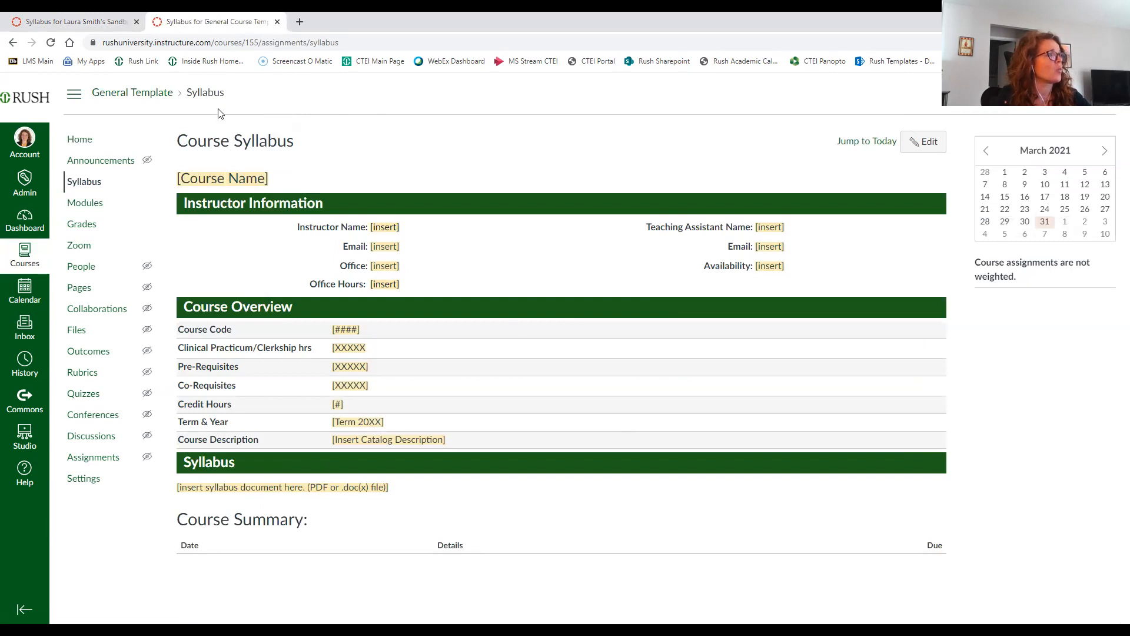
Open the template's syllabus for editing and look through its sections down to the syllabus document placeholder
left_click(922, 142)
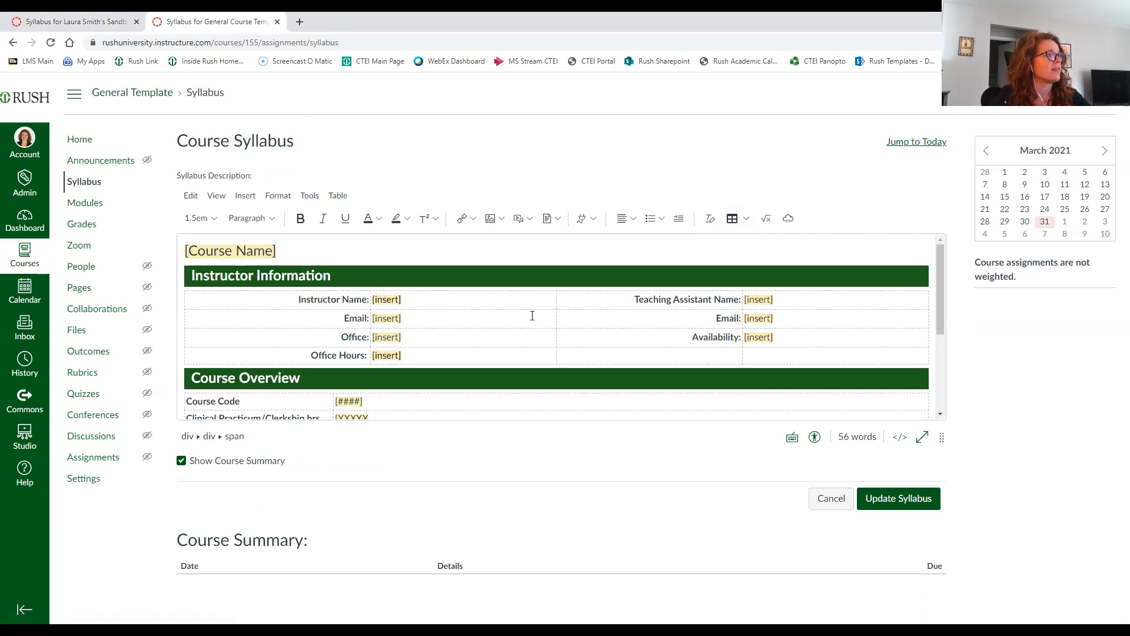
scroll(532, 316, "down", 5)
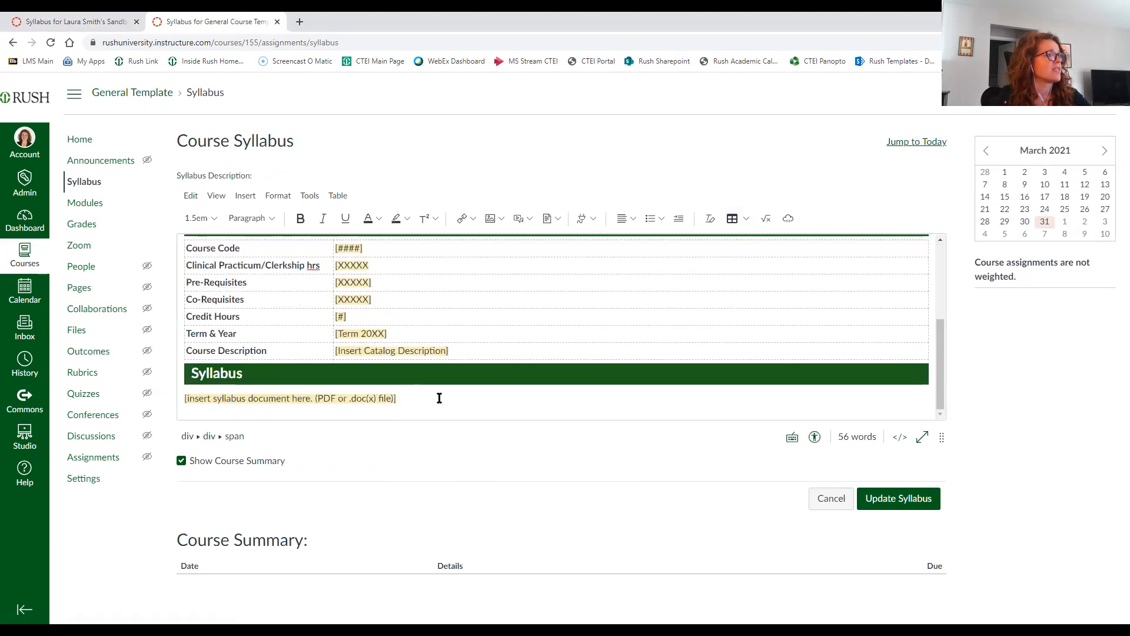
scroll(411, 391, "up", 2)
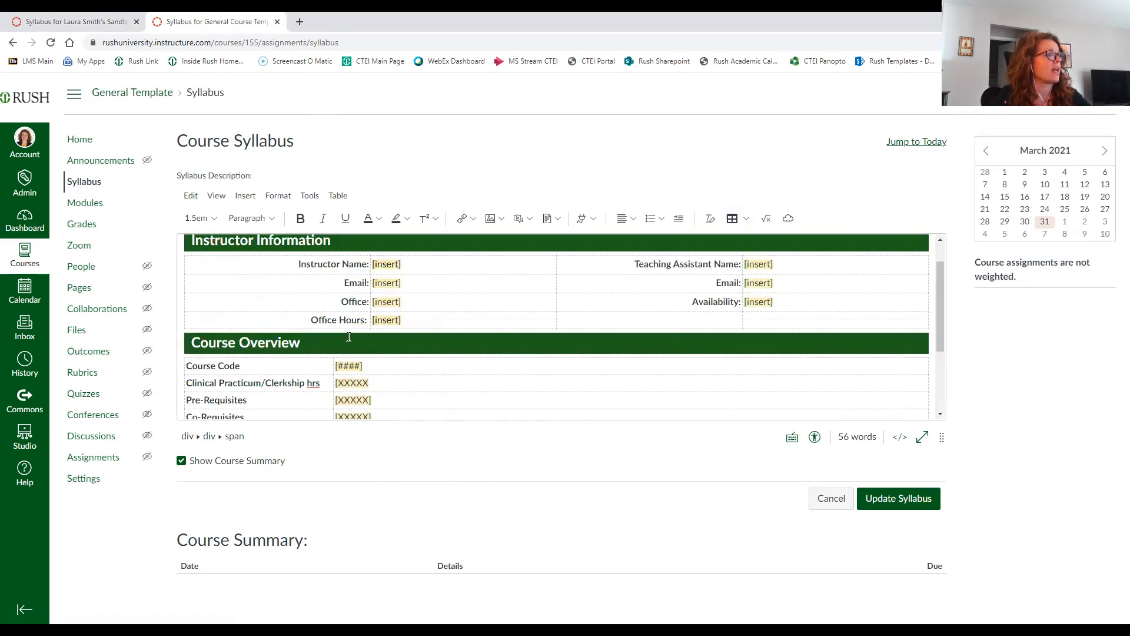
scroll(352, 341, "down", 2)
left_click_drag(422, 399, 387, 393)
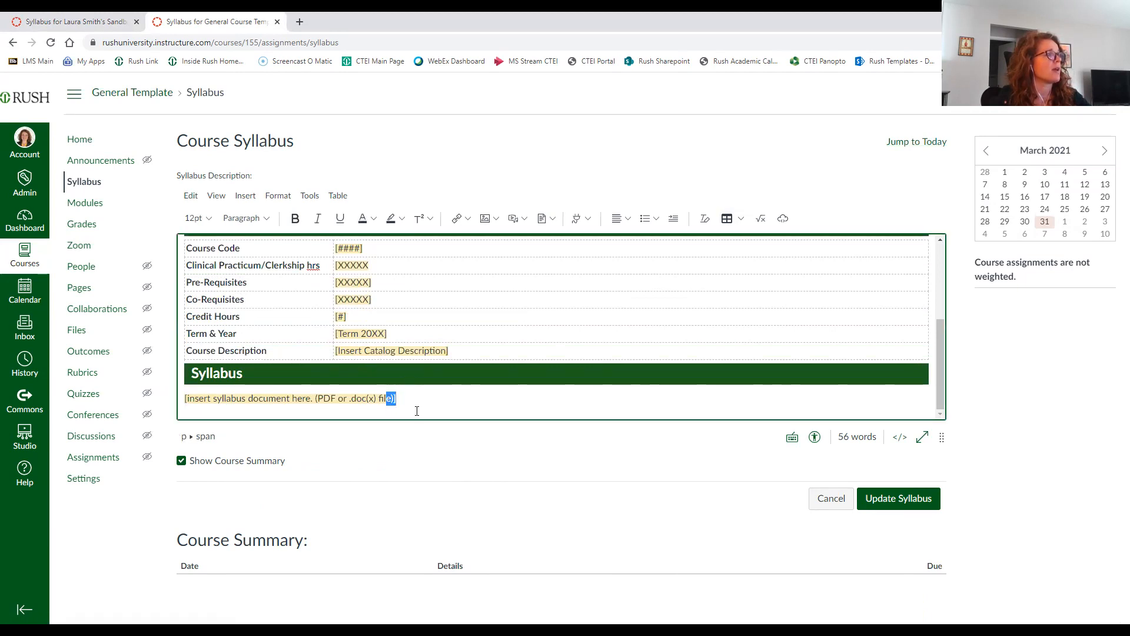
Return to the sandbox course and open its syllabus for editing at the instructor's Email placeholder
left_click(76, 21)
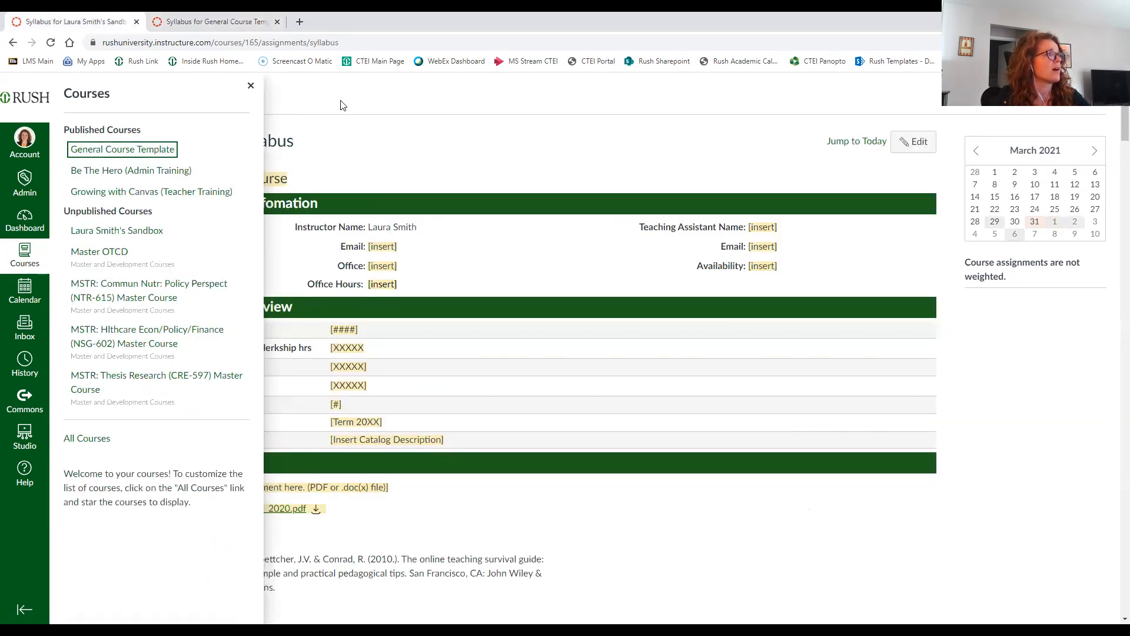
left_click(340, 105)
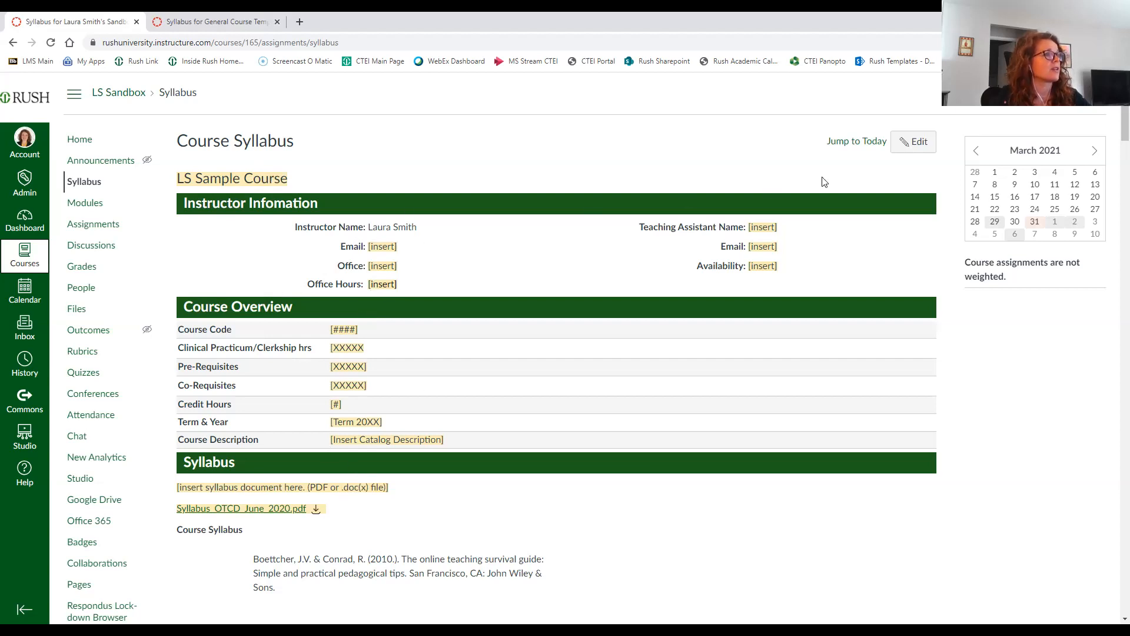
left_click(915, 142)
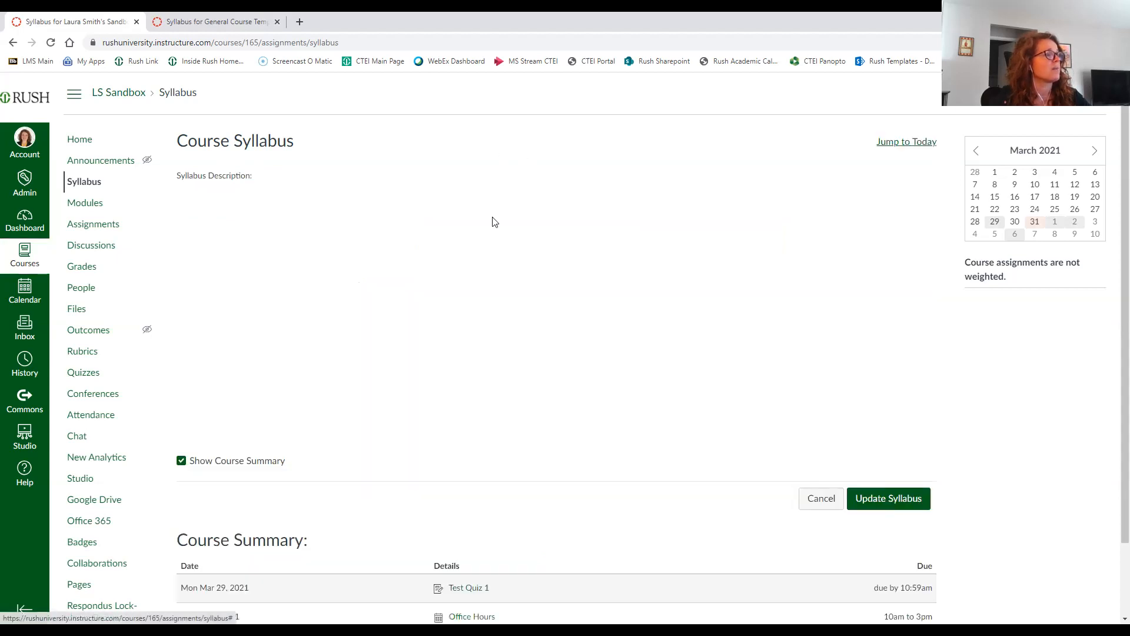
left_click(392, 322)
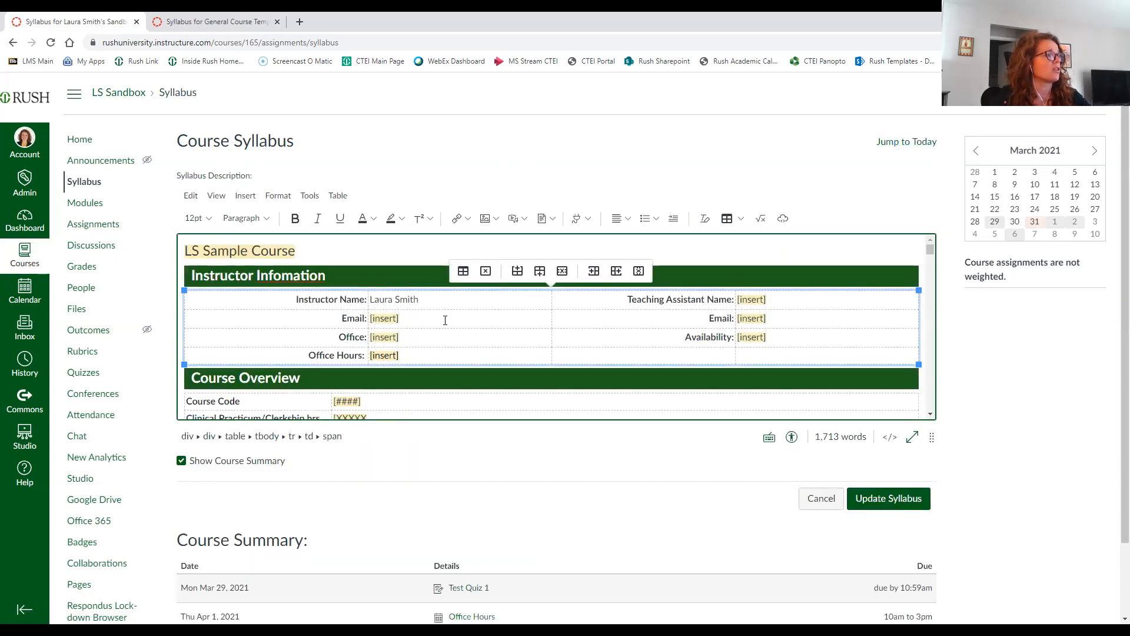
Examine the sandbox syllabus's instructor, overview and document sections against the template, then return to the instructor's Email row
scroll(445, 320, "down", 1)
scroll(436, 324, "up", 1)
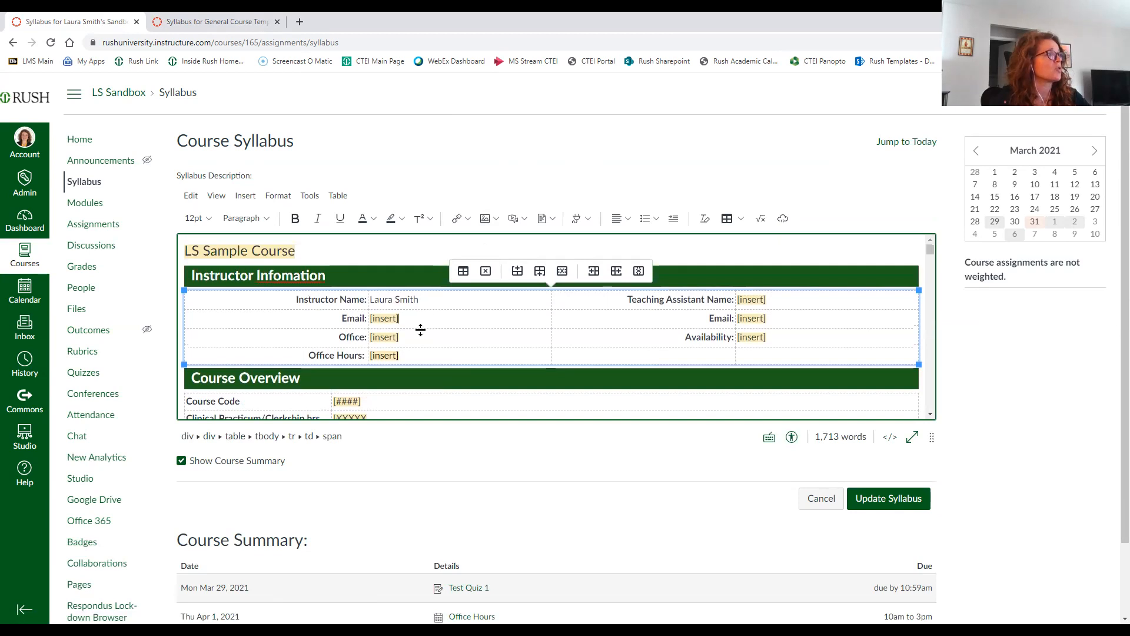
scroll(420, 332, "down", 2)
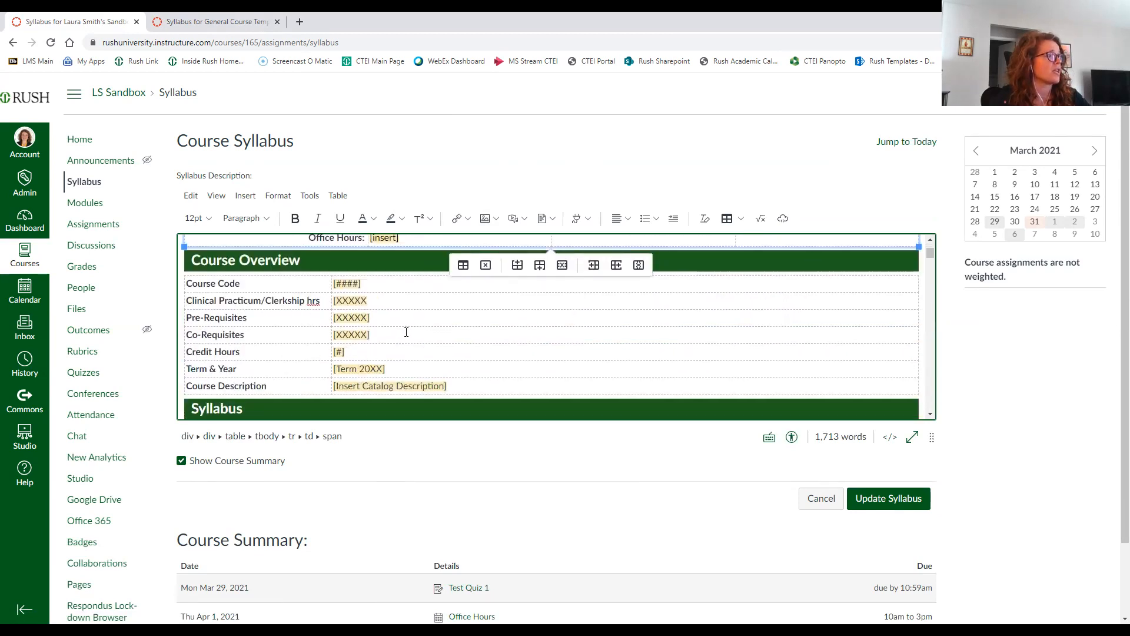
scroll(409, 341, "up", 2)
scroll(391, 368, "down", 7)
scroll(380, 353, "up", 3)
scroll(380, 387, "down", 2)
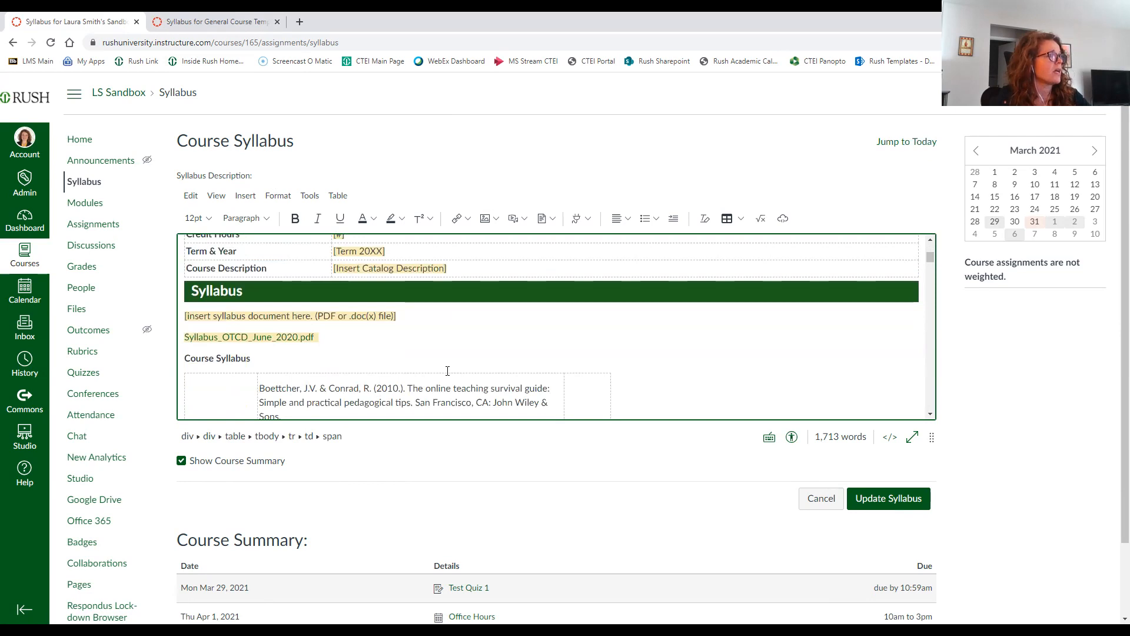
left_click(203, 17)
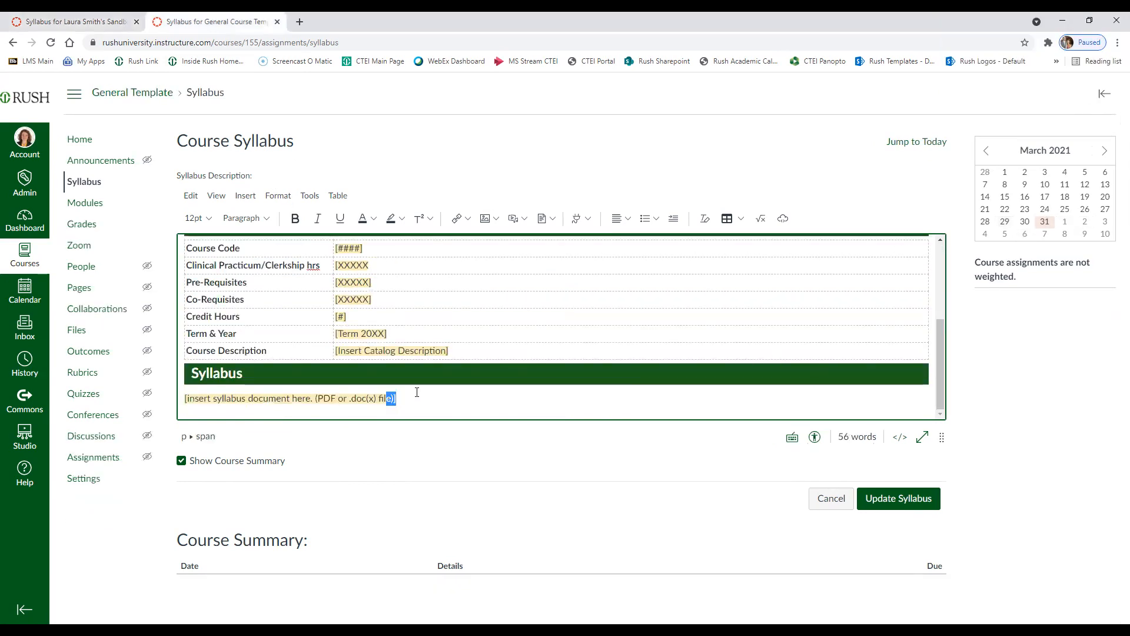
left_click(123, 21)
scroll(451, 351, "up", 1)
scroll(451, 351, "up", 3)
left_click(425, 339)
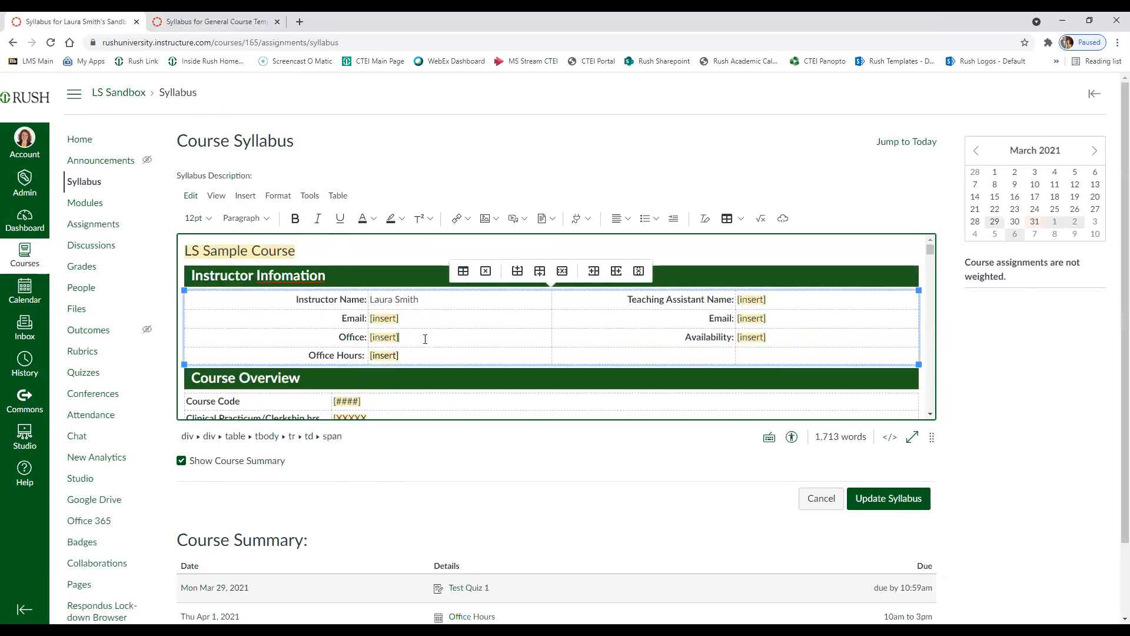
left_click(344, 302)
left_click_drag(277, 316, 535, 312)
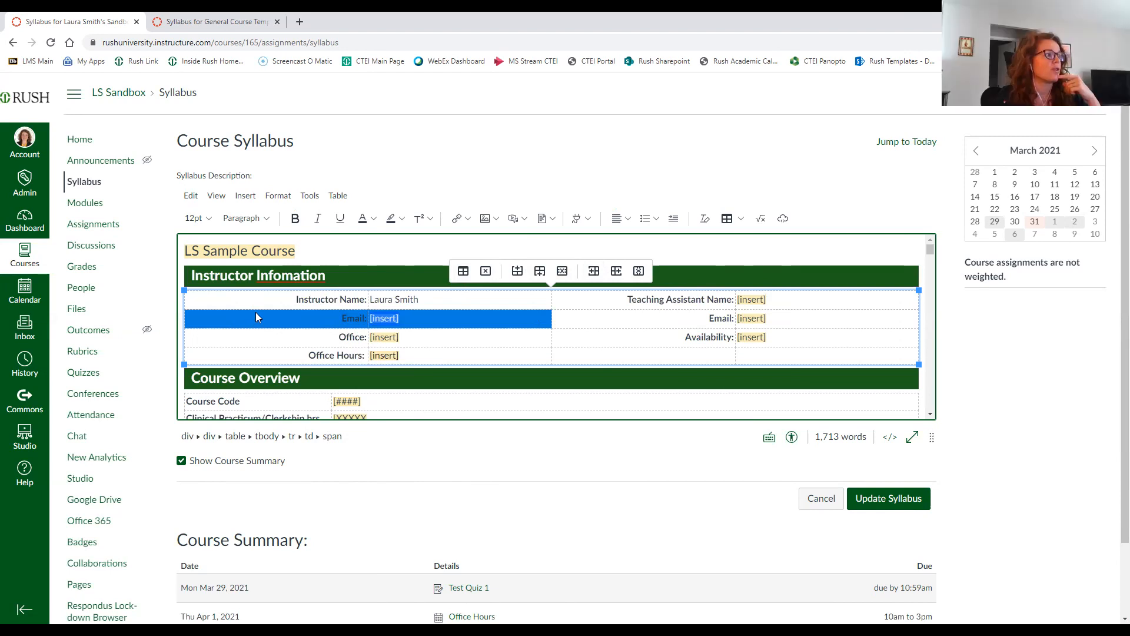
Correct the spelling of the first section heading to "Instructor Information"
left_click(353, 317)
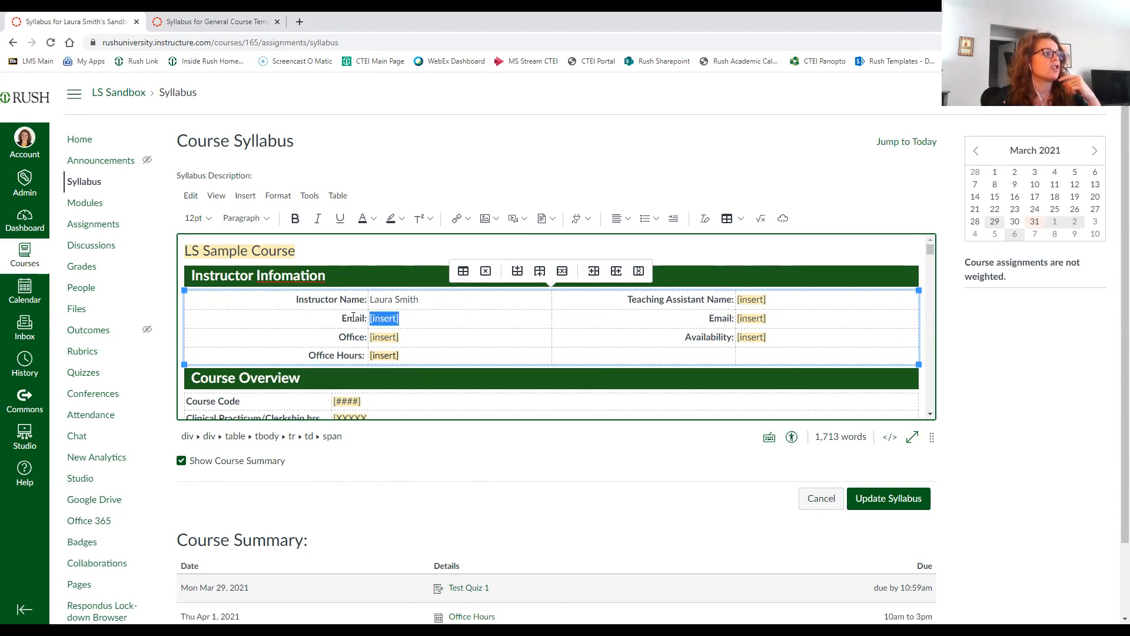
left_click(288, 280)
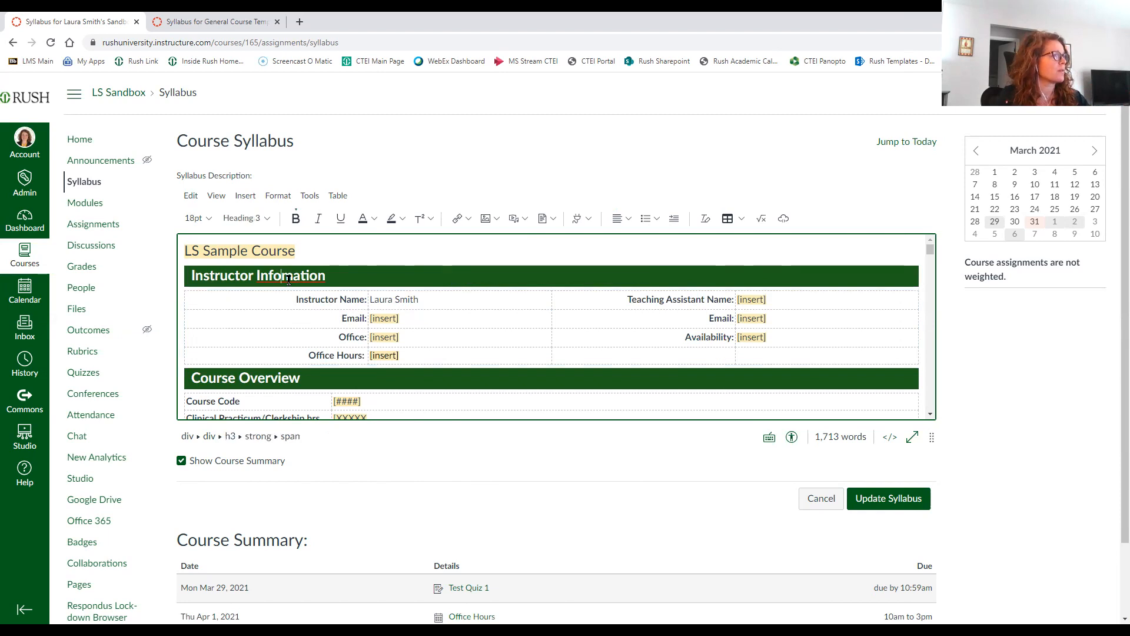
left_click(312, 318)
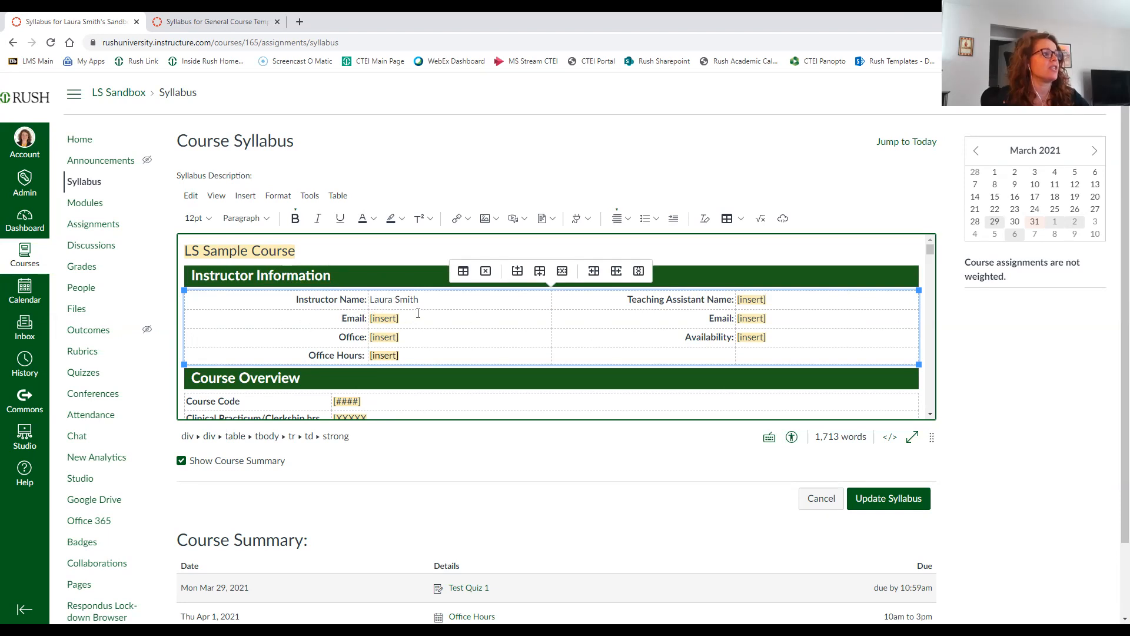
Highlight the instructor's Email placeholder and examine the Course Overview fields and Syllabus section, stopping at the Credit Hours row
left_click_drag(400, 318, 370, 319)
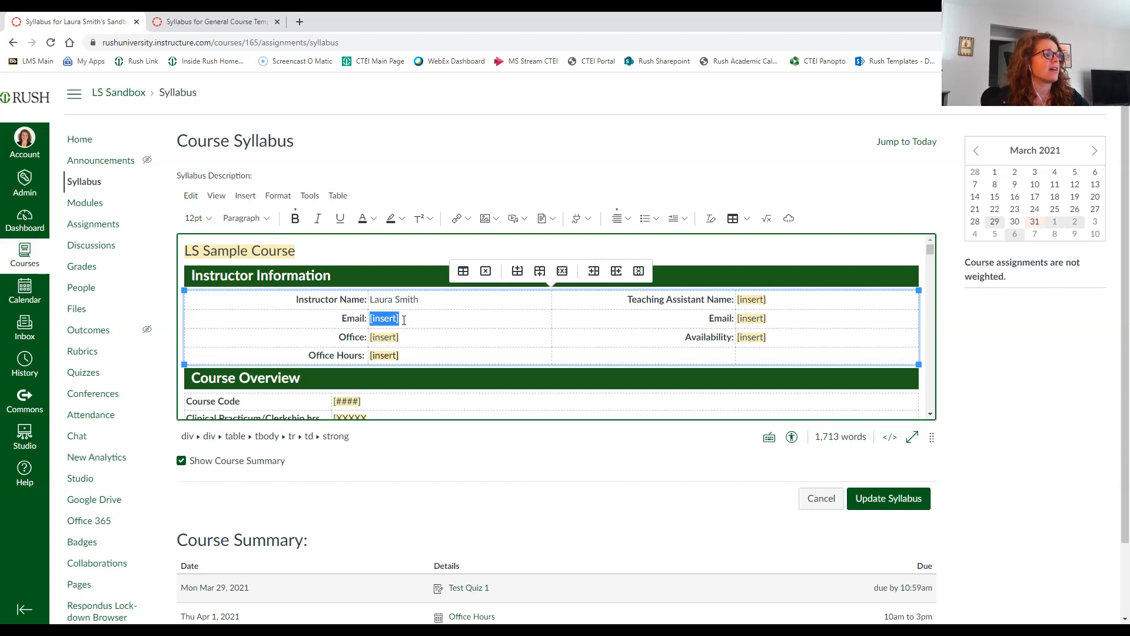
scroll(389, 346, "down", 2)
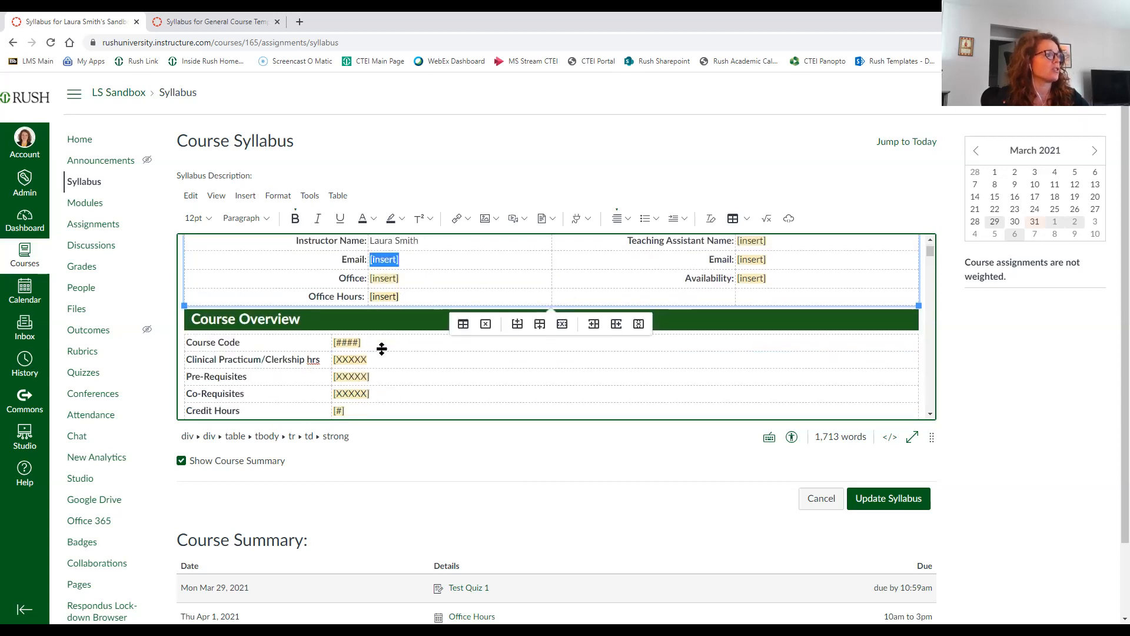
scroll(383, 349, "down", 4)
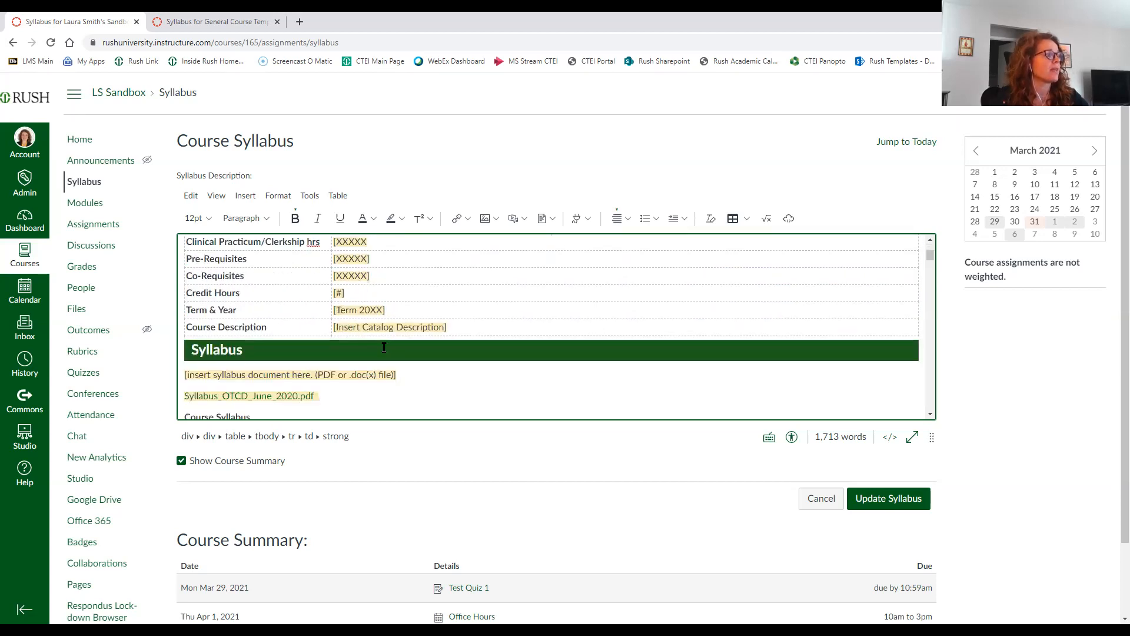
scroll(382, 348, "up", 5)
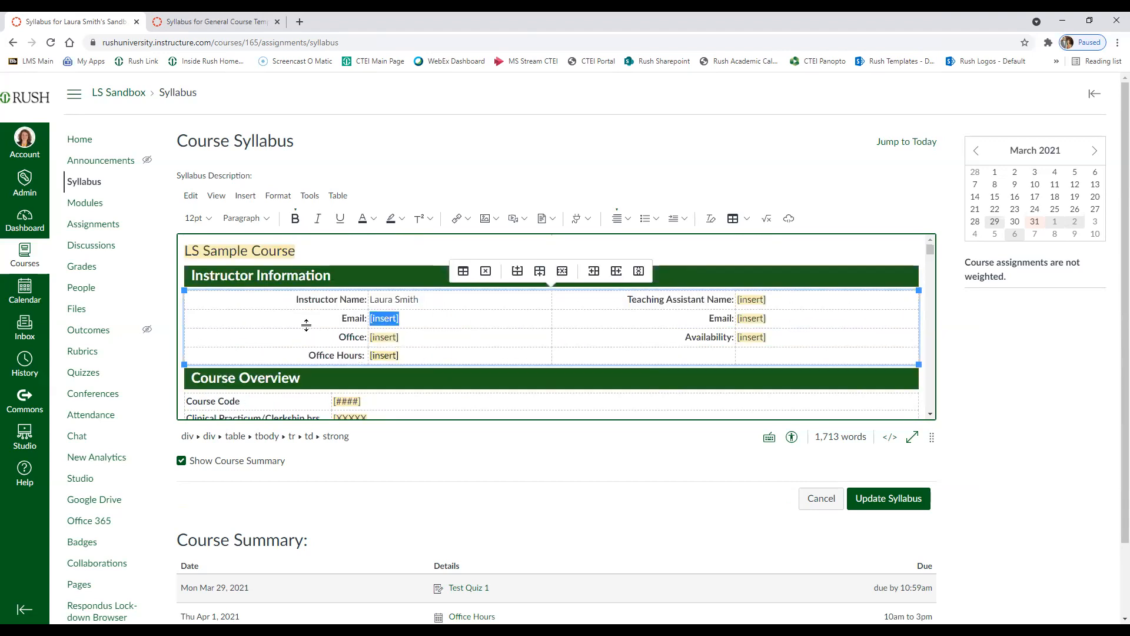
scroll(310, 321, "down", 4)
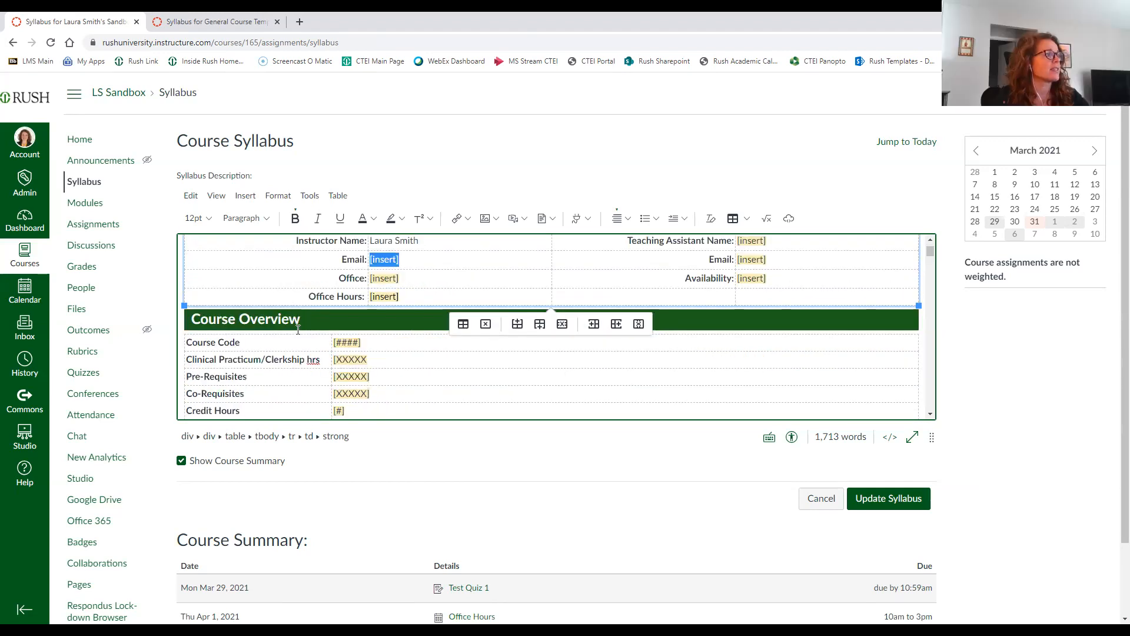
scroll(409, 354, "down", 1)
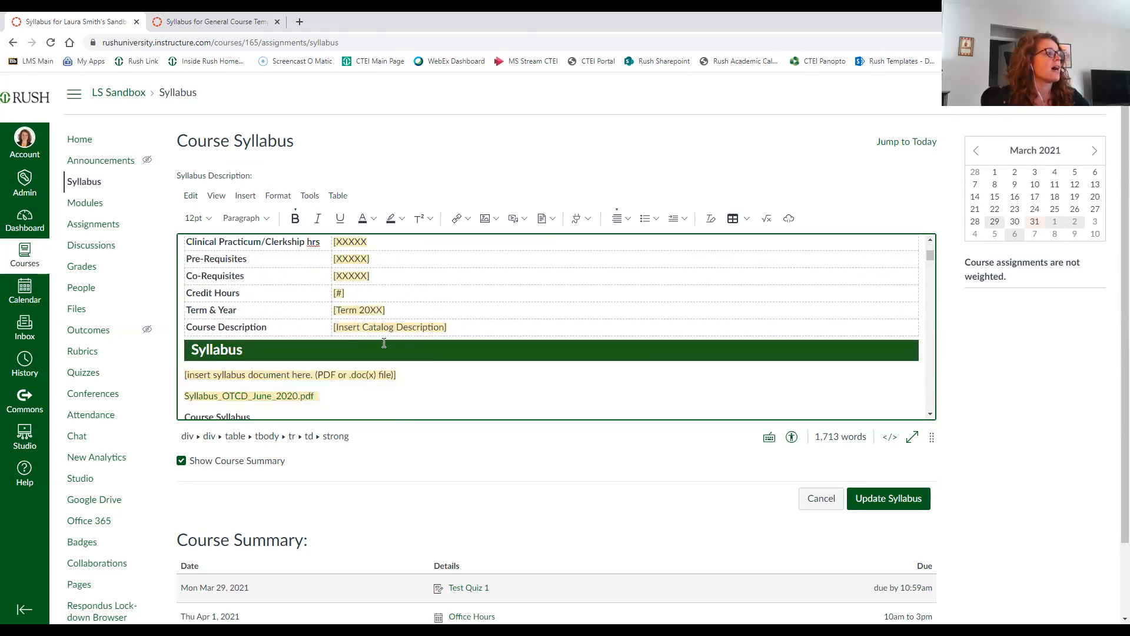
left_click(260, 293)
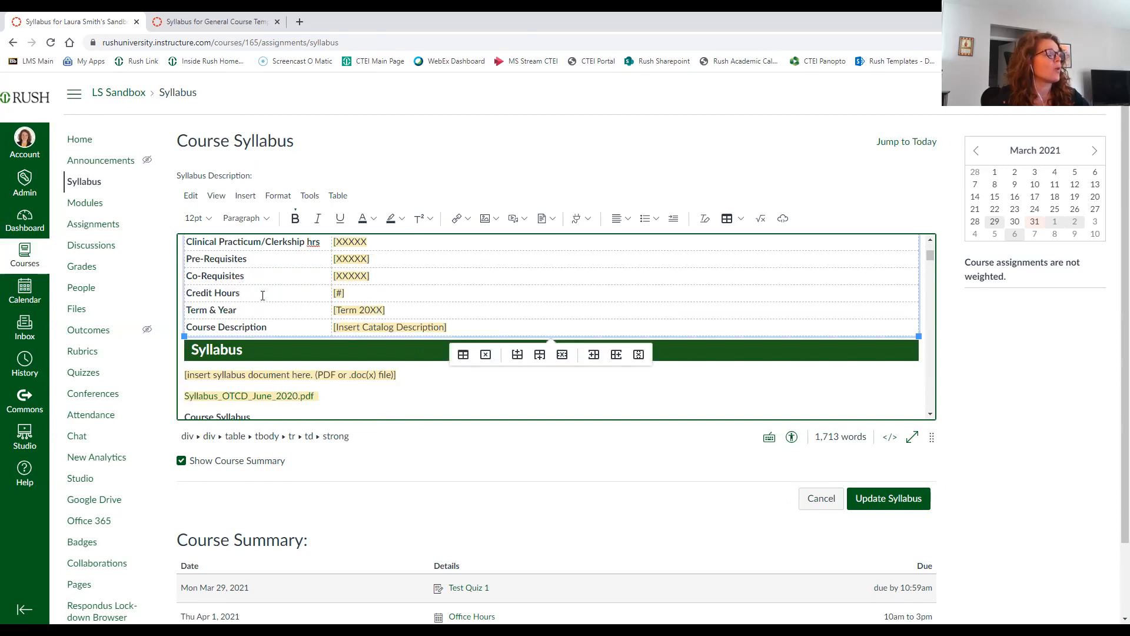
Examine the Syllabus section's linked PDF and the pasted Course Syllabus table down to Required Equipment, then return to the section heading
scroll(262, 295, "down", 2)
left_click(323, 338)
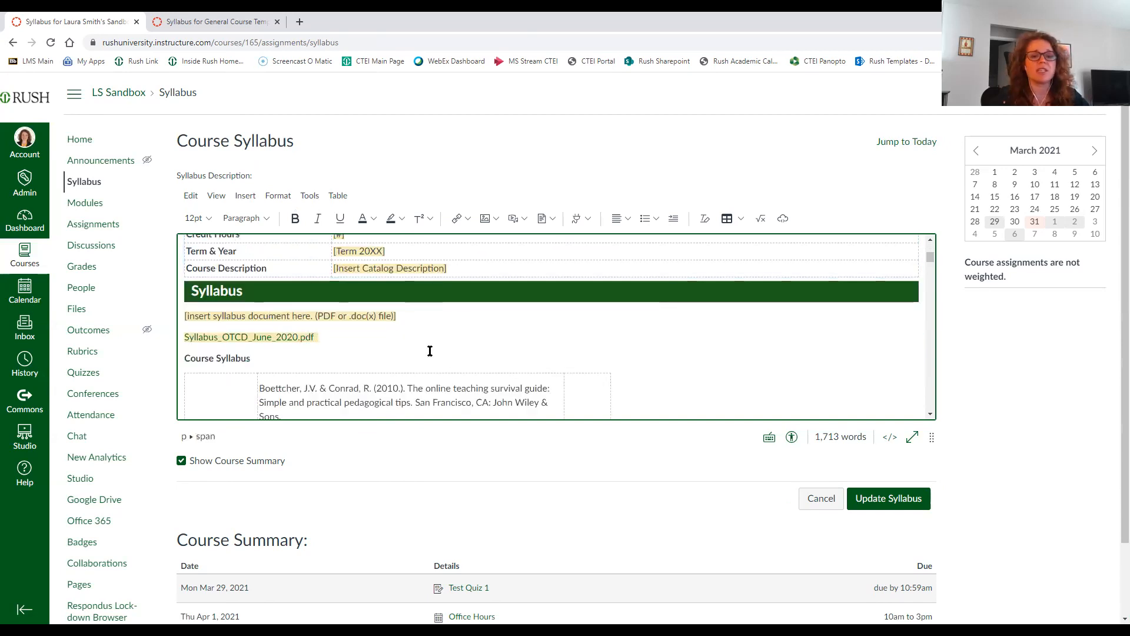
left_click(267, 334)
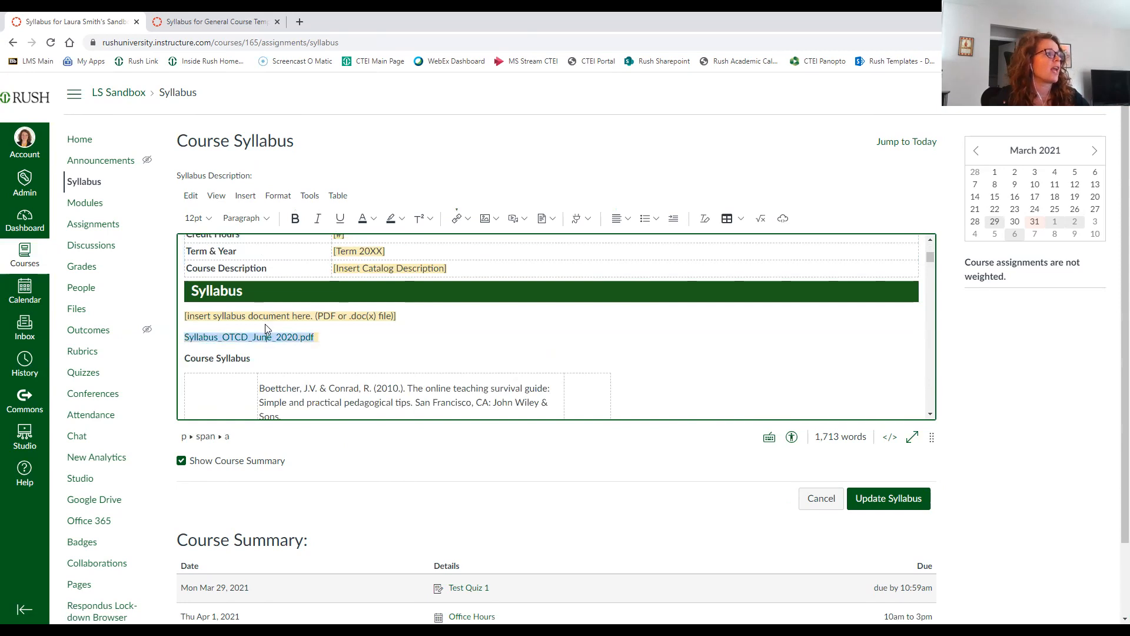
left_click(366, 346)
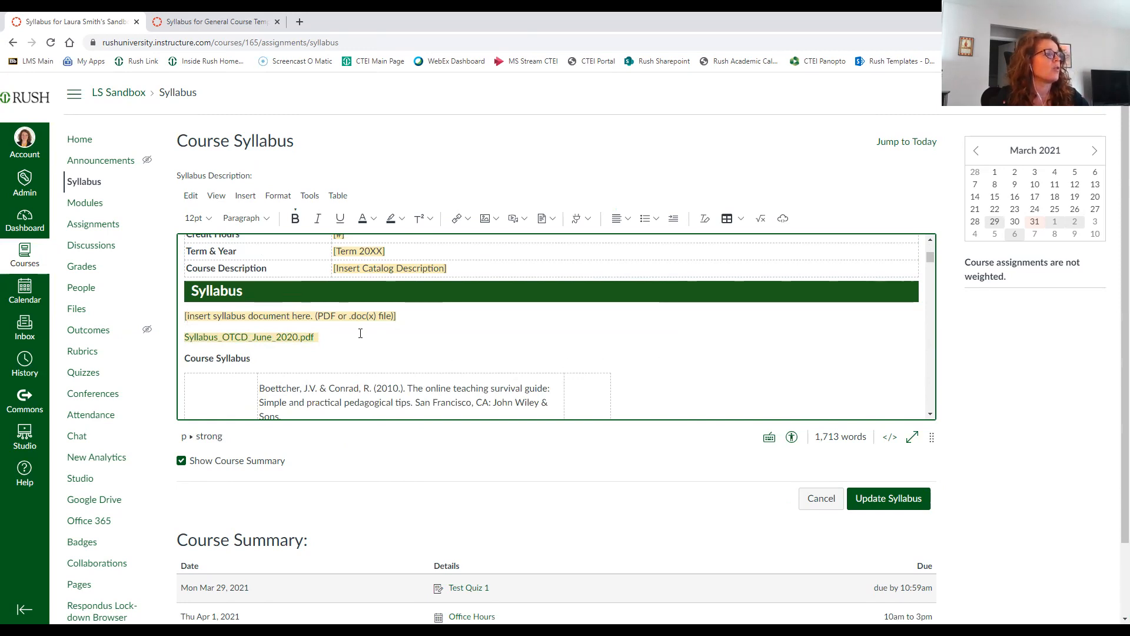
scroll(360, 333, "down", 1)
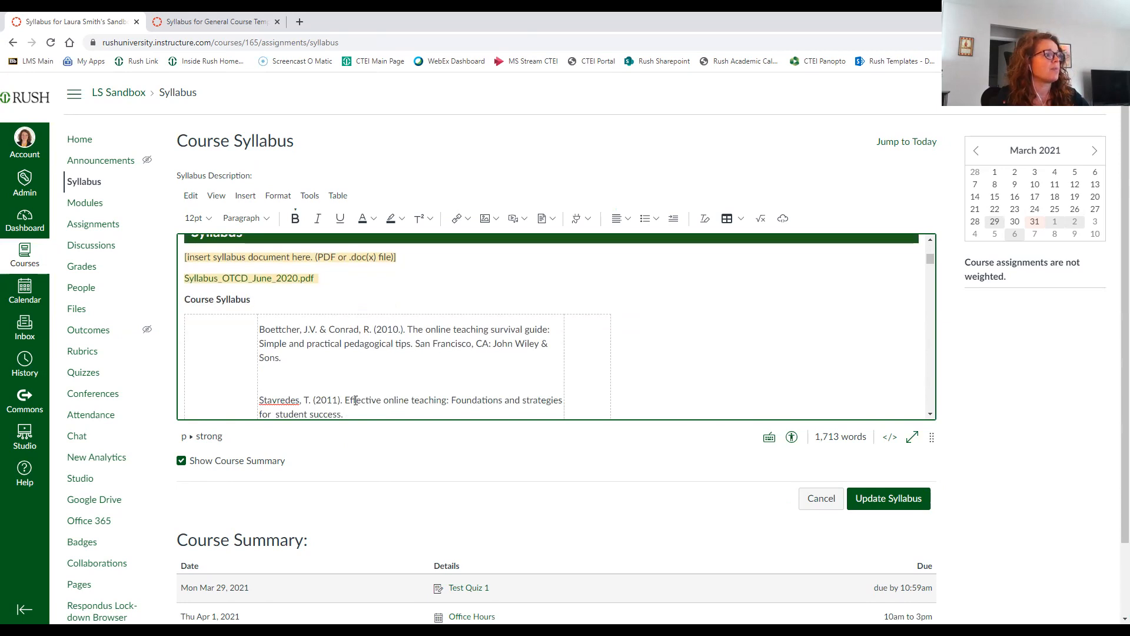
scroll(403, 386, "down", 2)
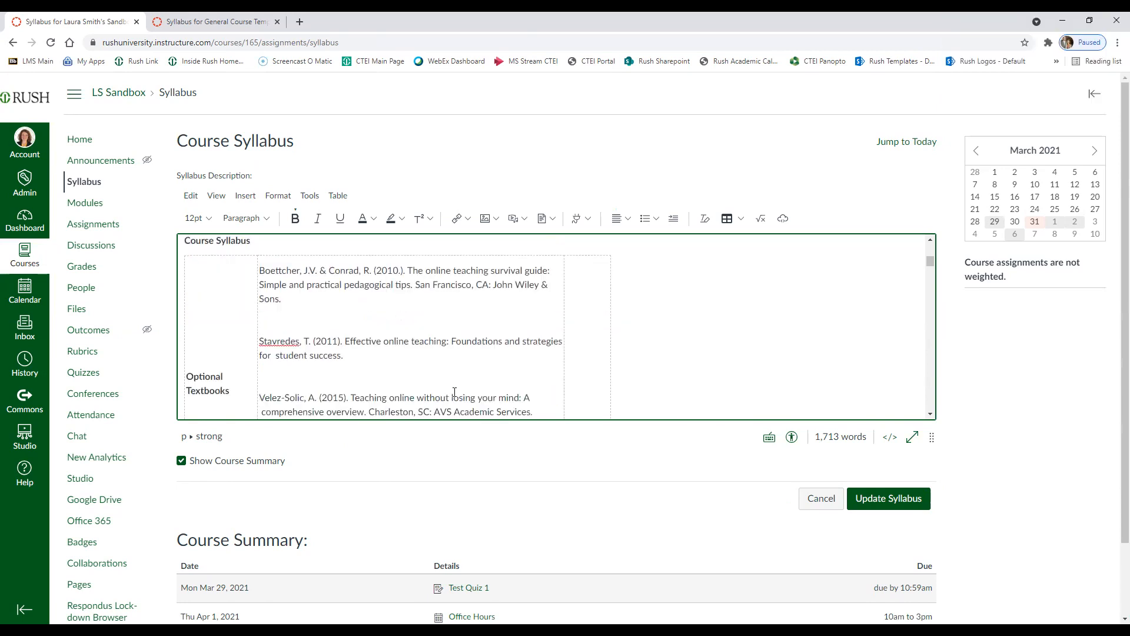
scroll(306, 373, "down", 1)
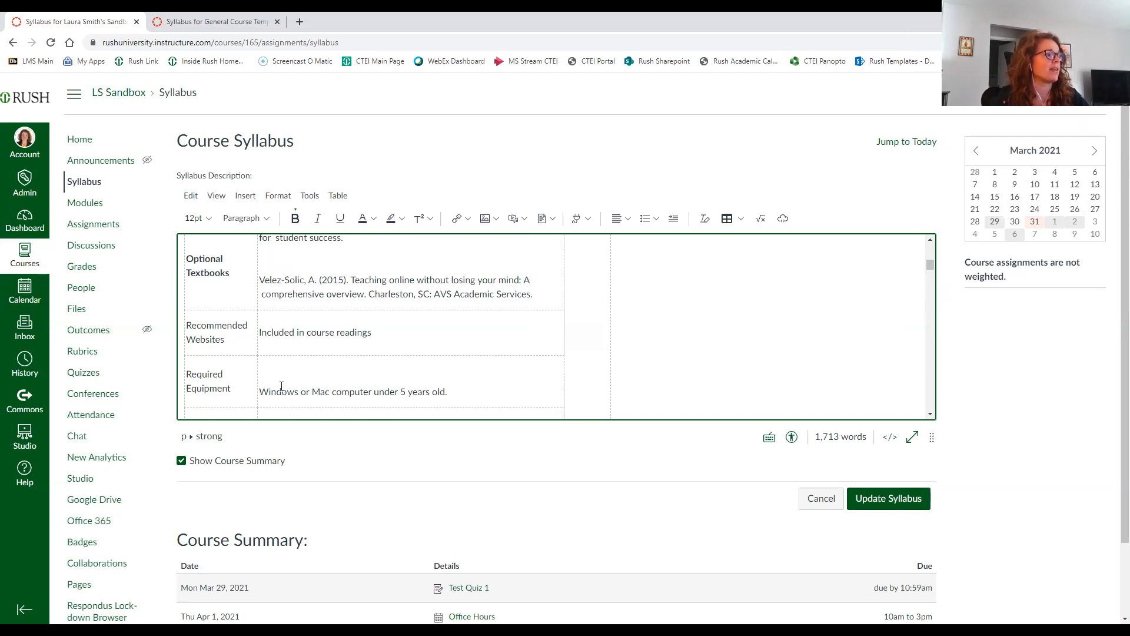
scroll(306, 379, "up", 3)
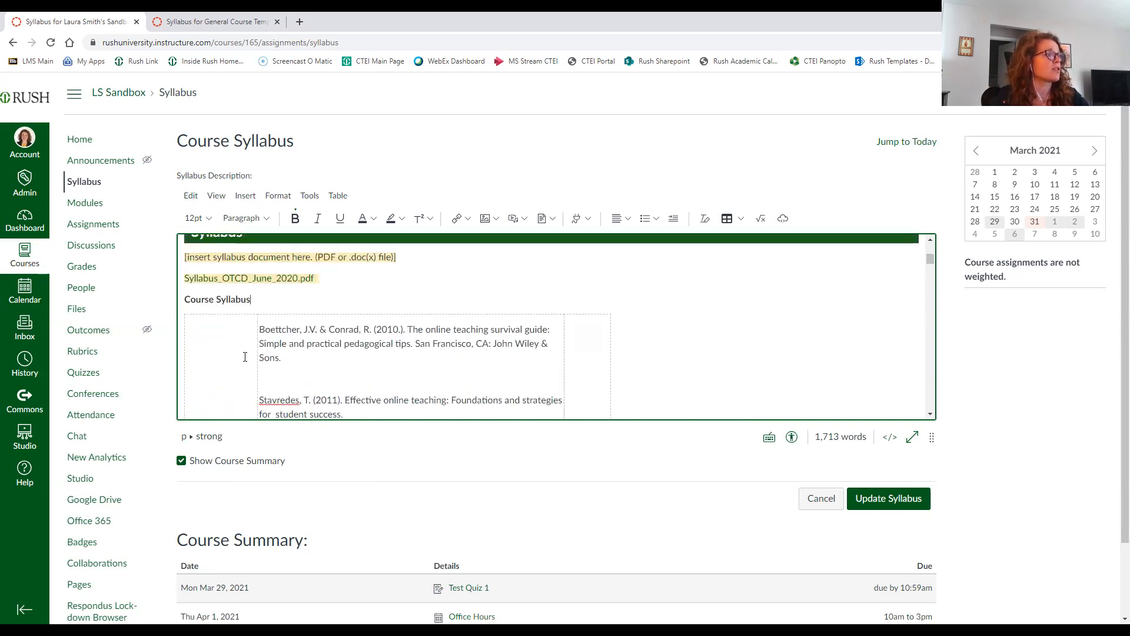
scroll(308, 380, "down", 1)
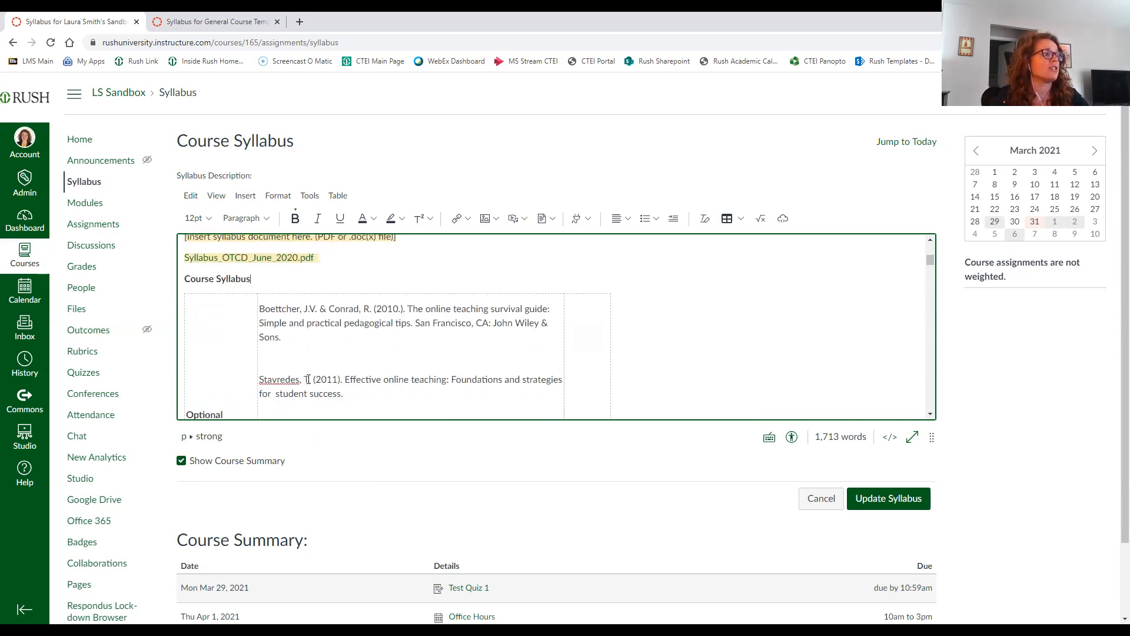
scroll(308, 380, "down", 1)
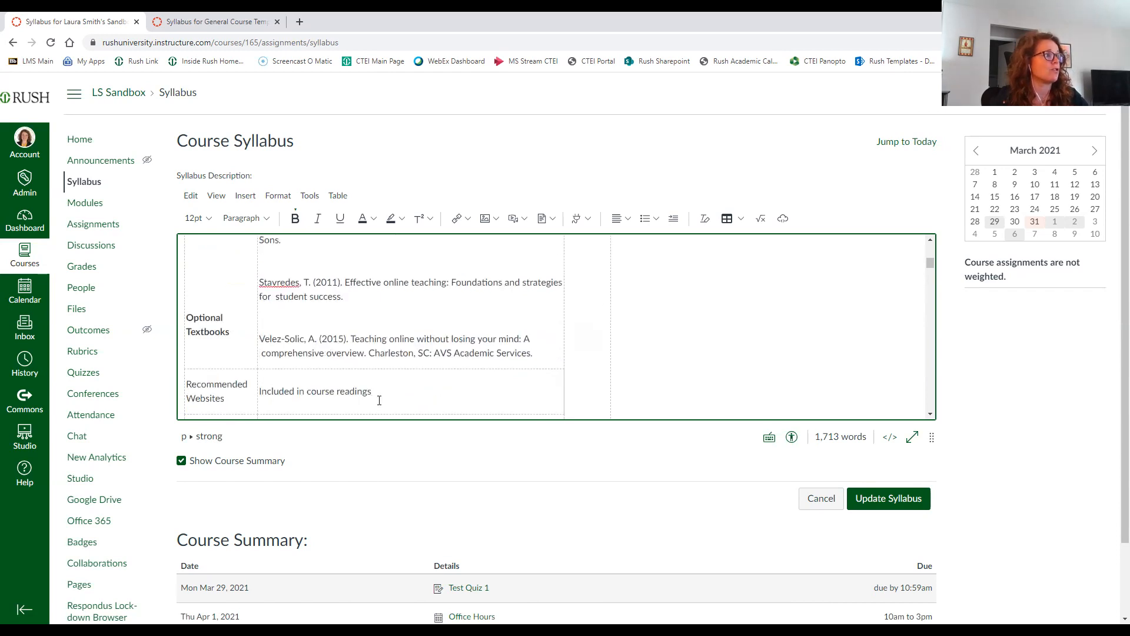
scroll(379, 400, "up", 1)
scroll(458, 391, "up", 2)
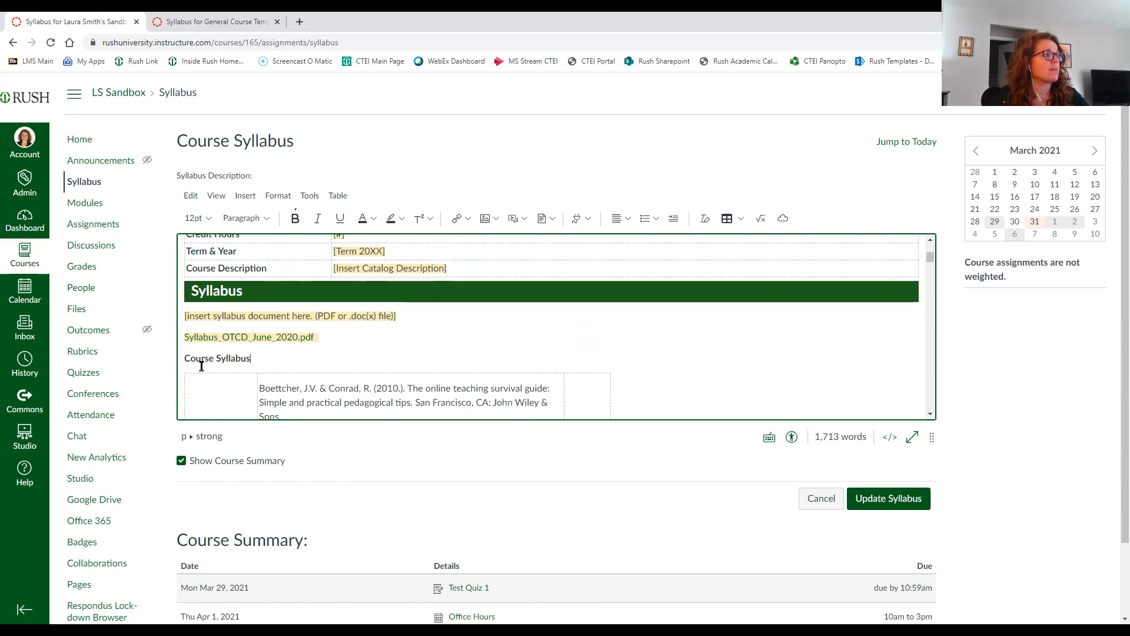
Examine the pasted table from the textbook entries through Required Software, then return to the beginning of the syllabus content
scroll(458, 434, "down", 1)
scroll(405, 309, "down", 2)
scroll(406, 307, "down", 1)
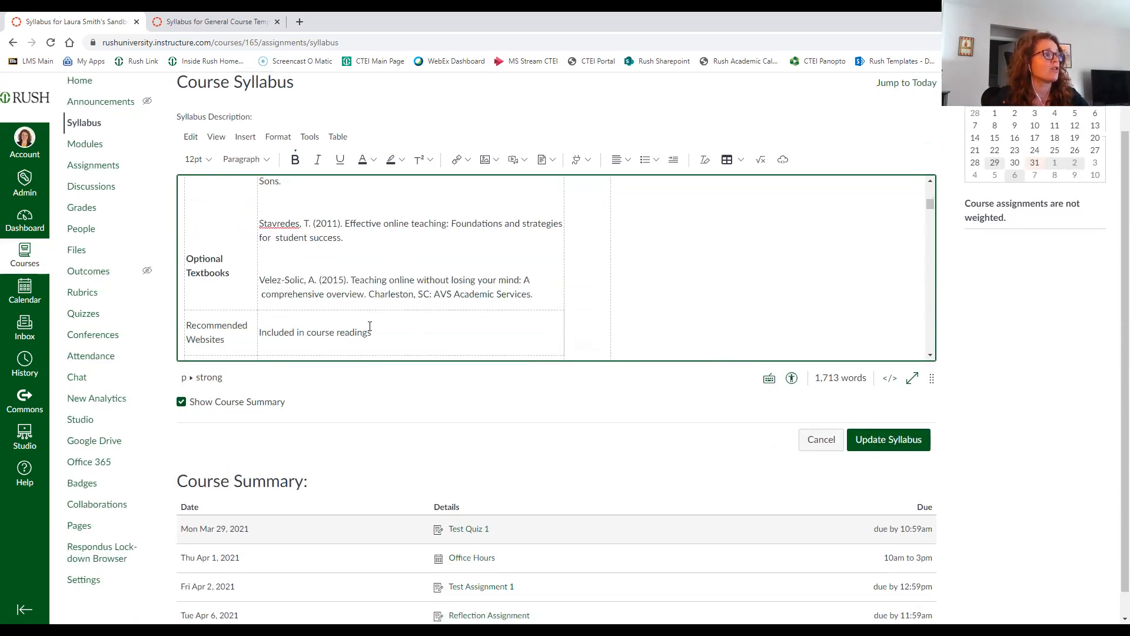
scroll(369, 331, "down", 2)
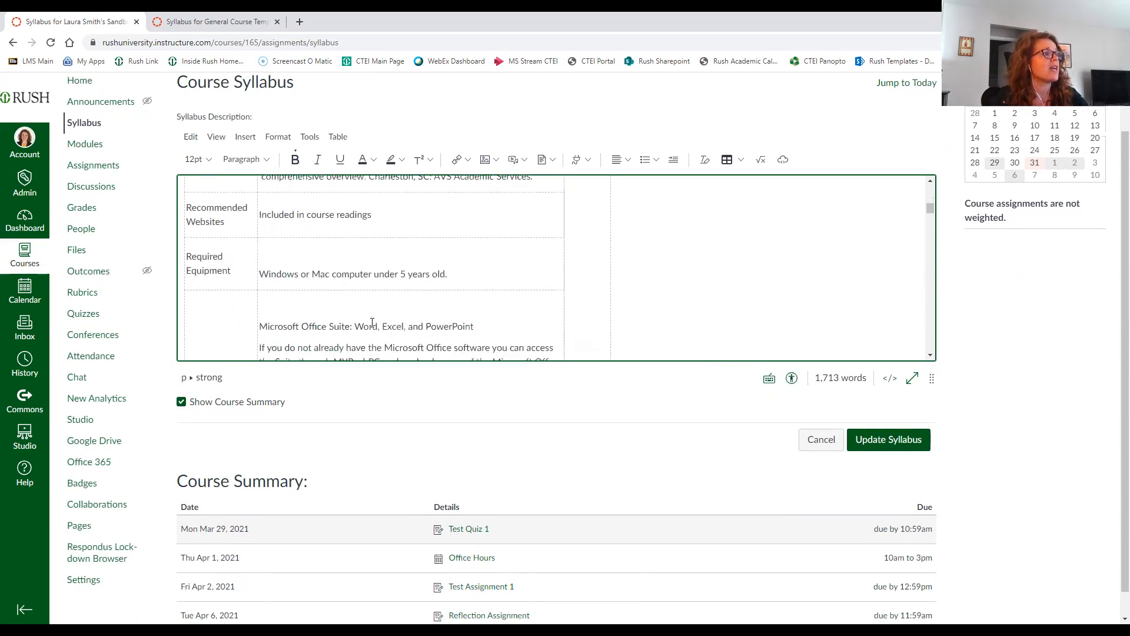
scroll(414, 328, "down", 1)
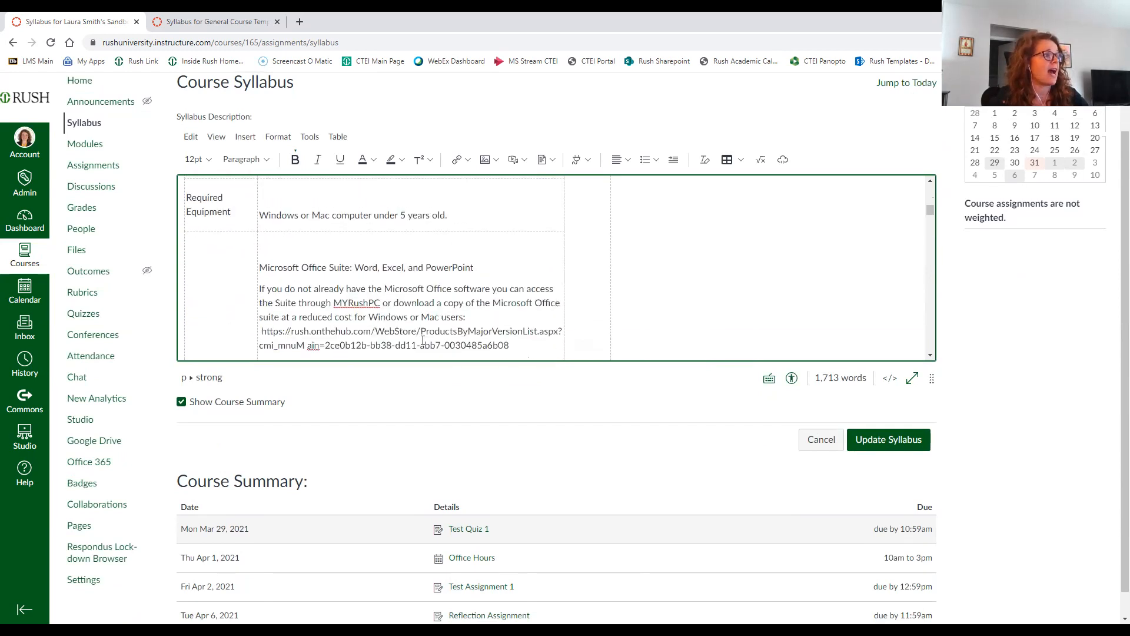
scroll(420, 341, "down", 1)
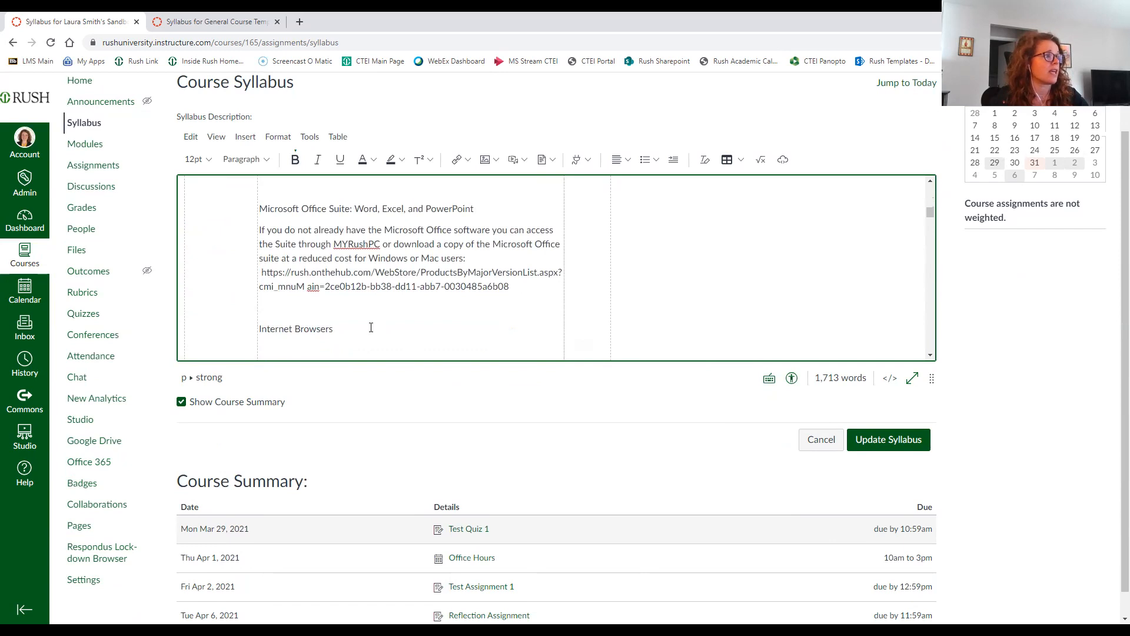
scroll(371, 327, "down", 1)
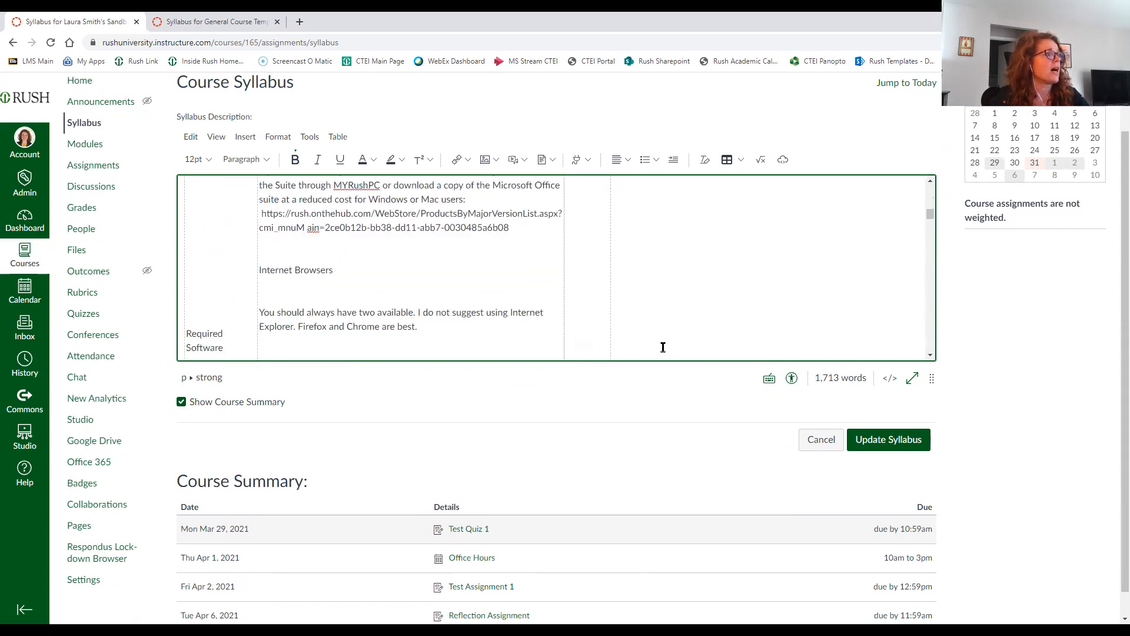
scroll(663, 347, "up", 10)
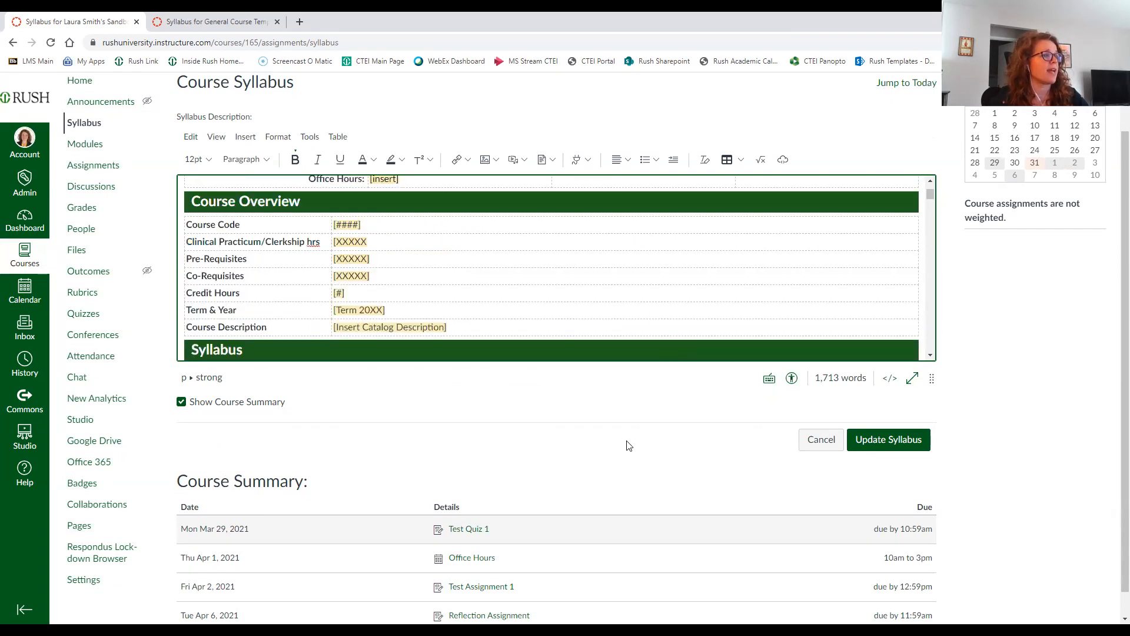
scroll(626, 446, "up", 1)
scroll(459, 375, "up", 3)
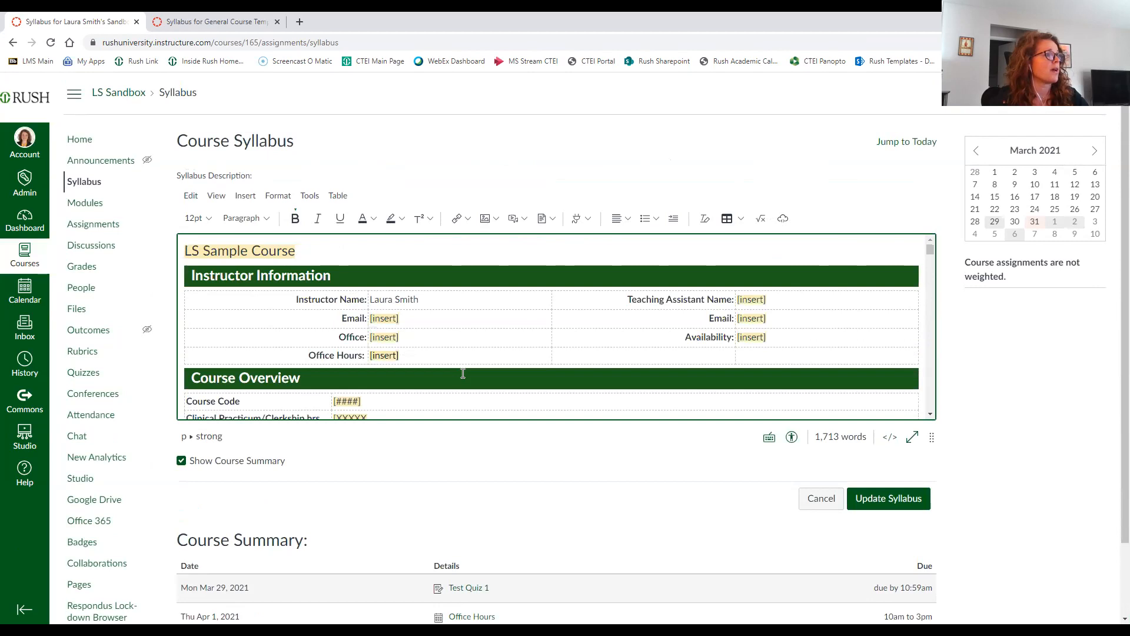
Add an empty line below the Syllabus_OTCD_June_2020.pdf link in the Syllabus section
scroll(463, 372, "down", 3)
scroll(462, 373, "down", 1)
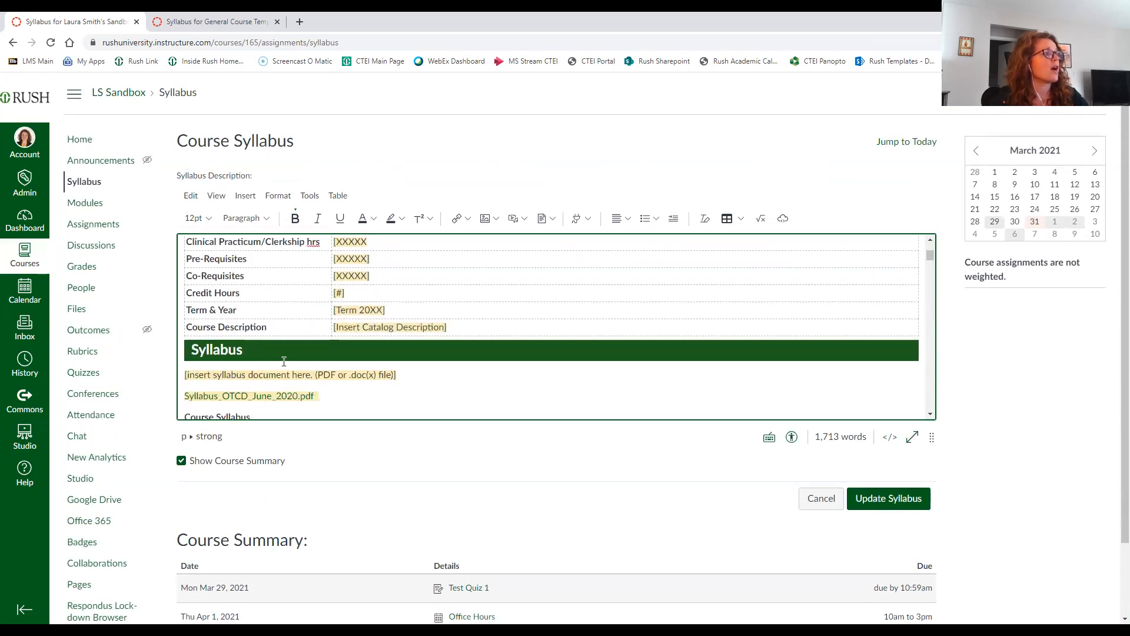
left_click(250, 374)
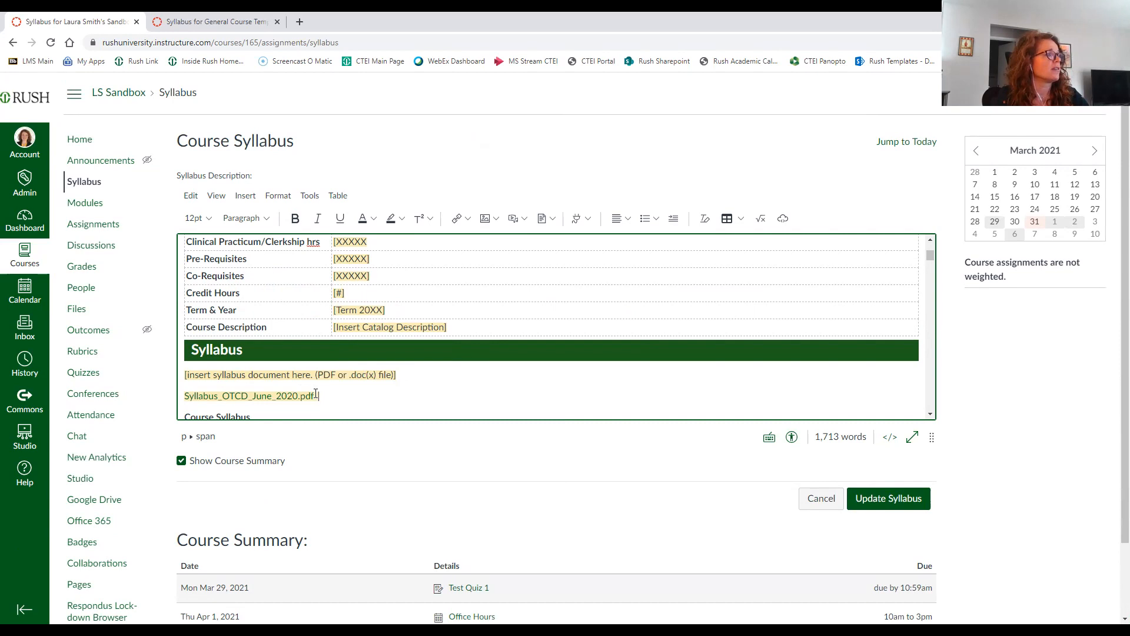
key("Return")
scroll(343, 394, "down", 1)
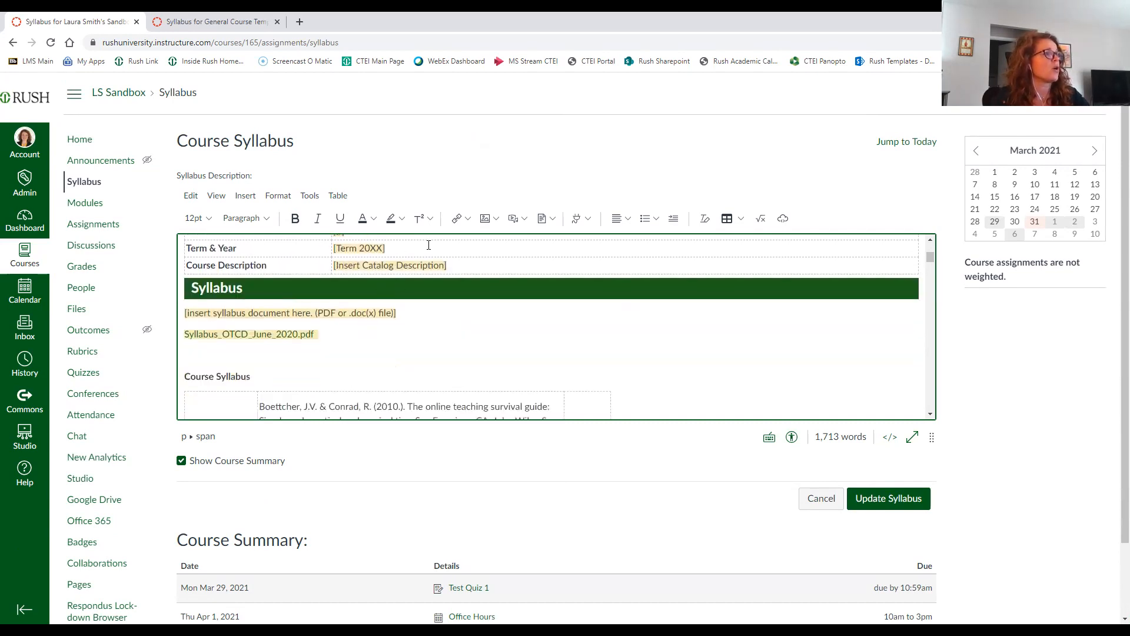
Dismiss the file upload option and insert a link to Syllabus_OTCD_June_2020.pdf from the existing course documents on the empty line
left_click(541, 221)
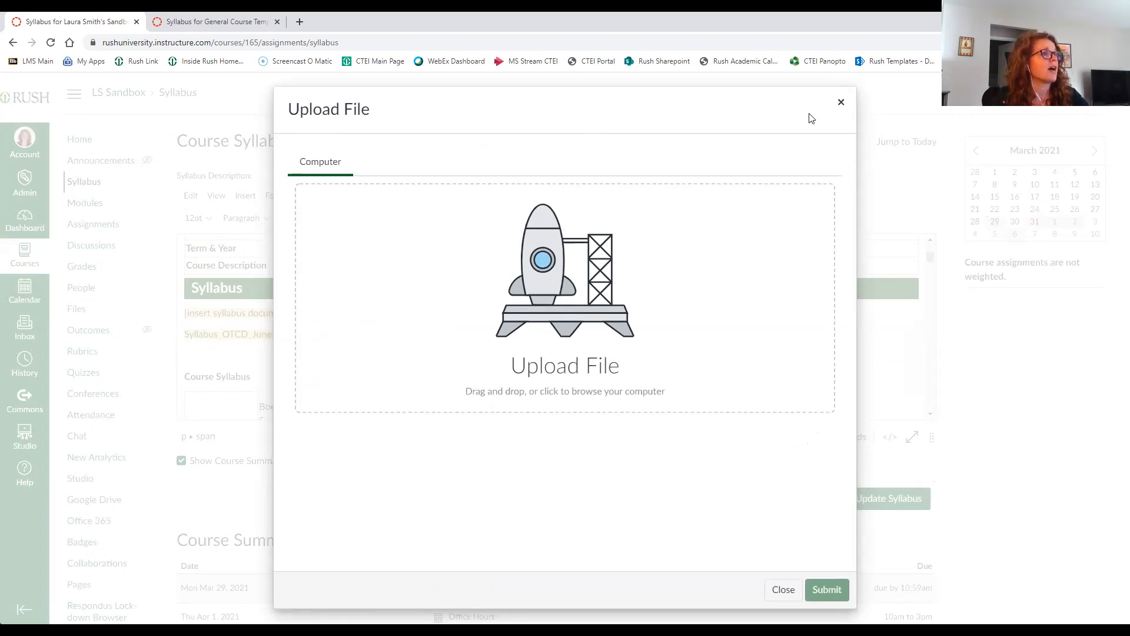
left_click(839, 104)
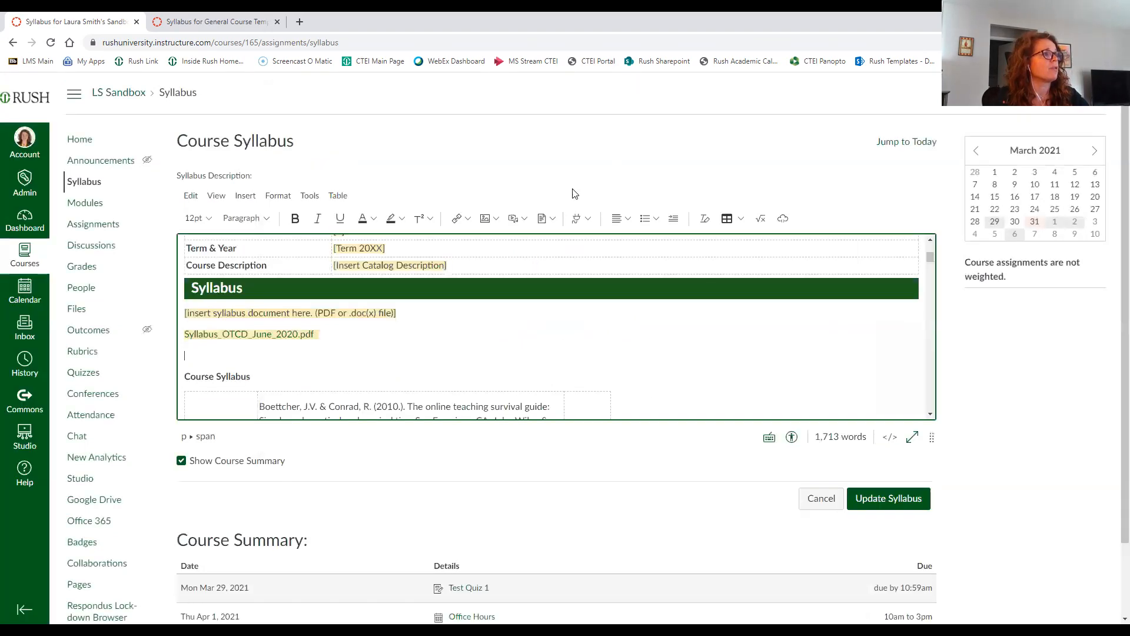
left_click(553, 219)
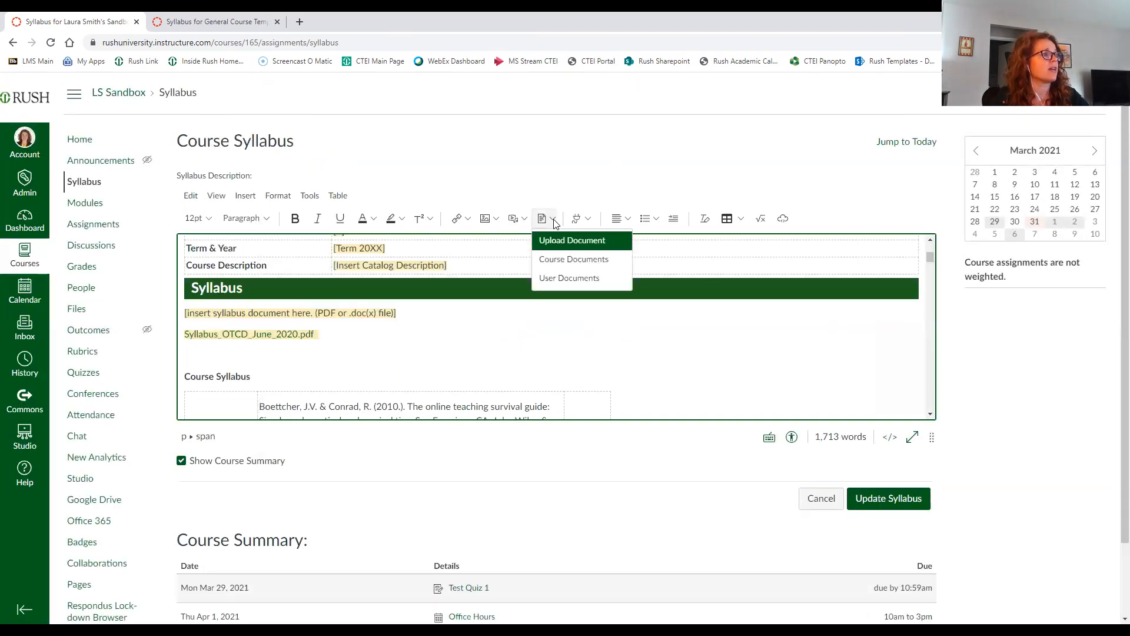
left_click(557, 261)
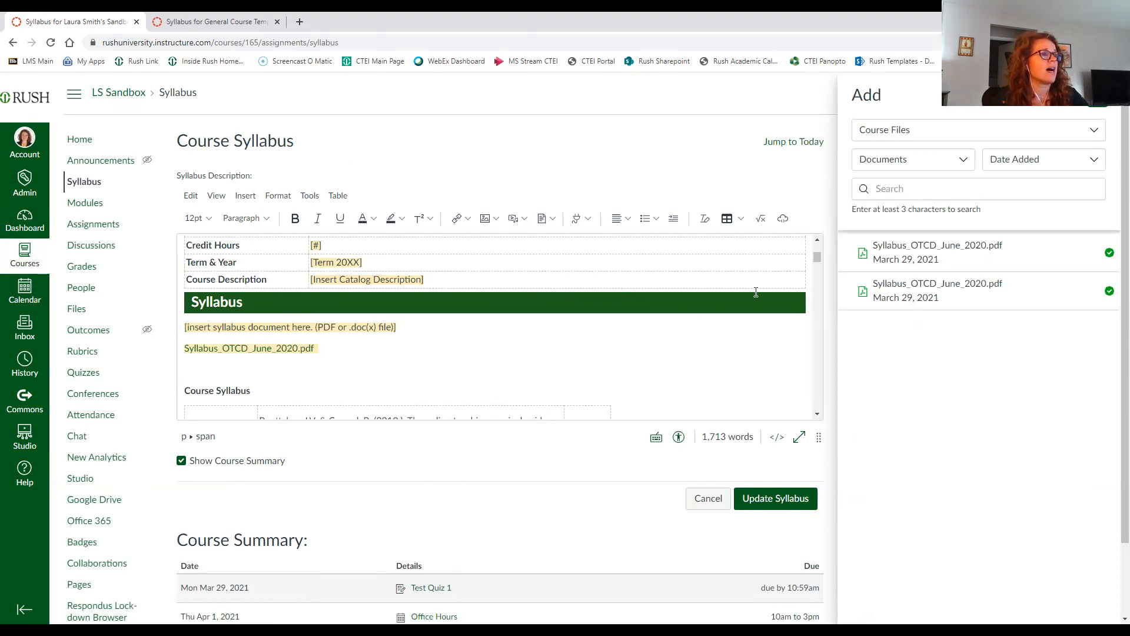
left_click(898, 256)
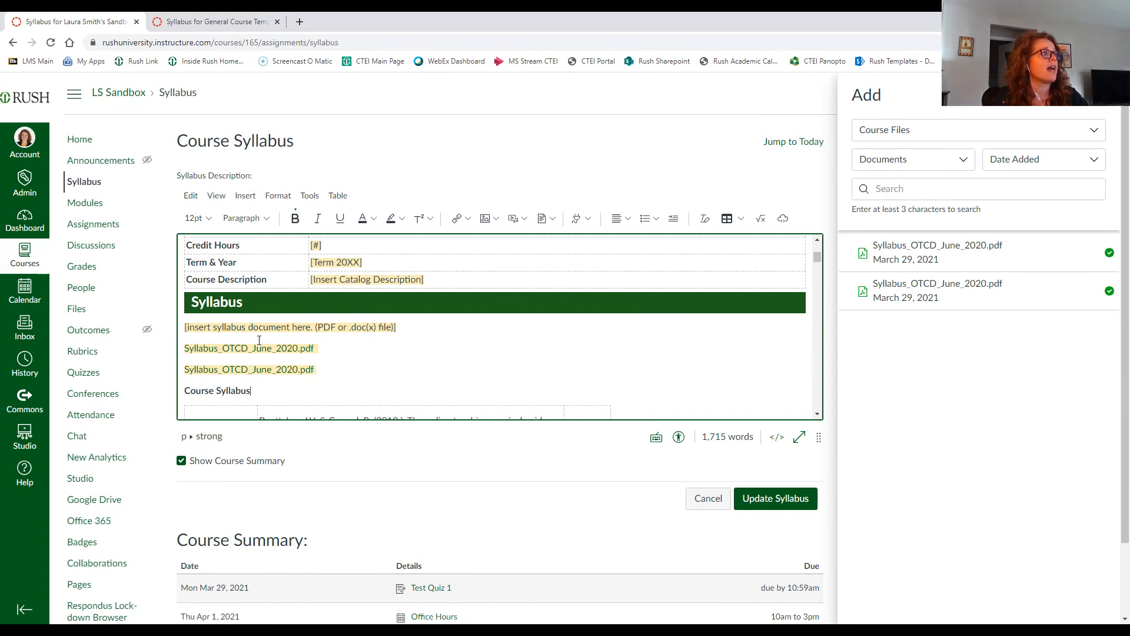
Save the updated syllabus and open the second Syllabus_OTCD_June_2020.pdf link in the Syllabus section
left_click(750, 490)
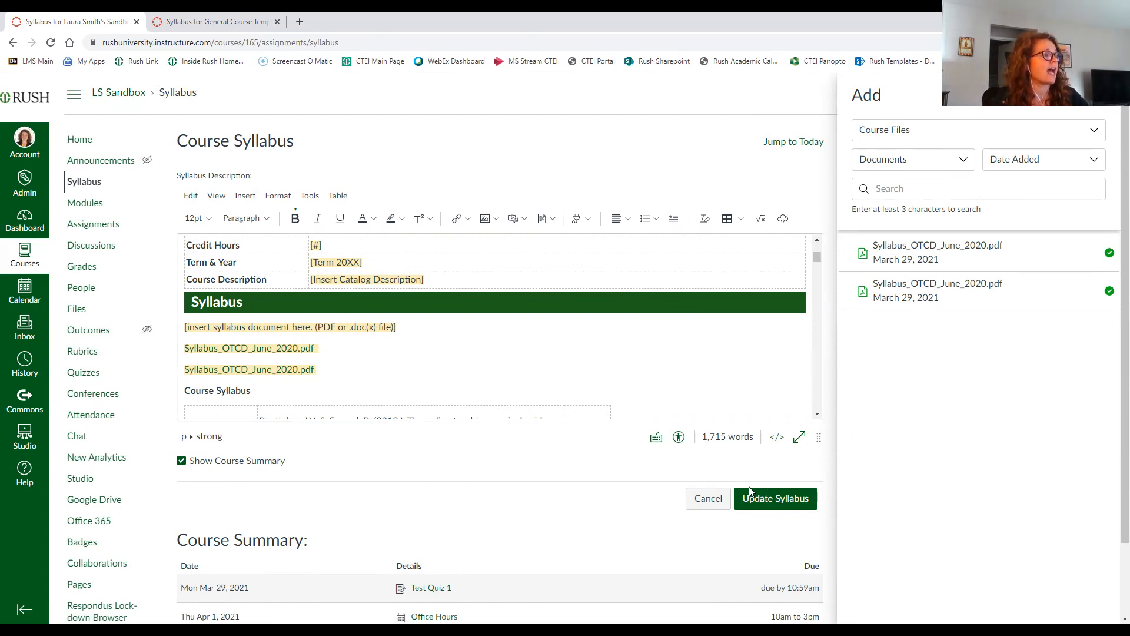
scroll(389, 339, "down", 2)
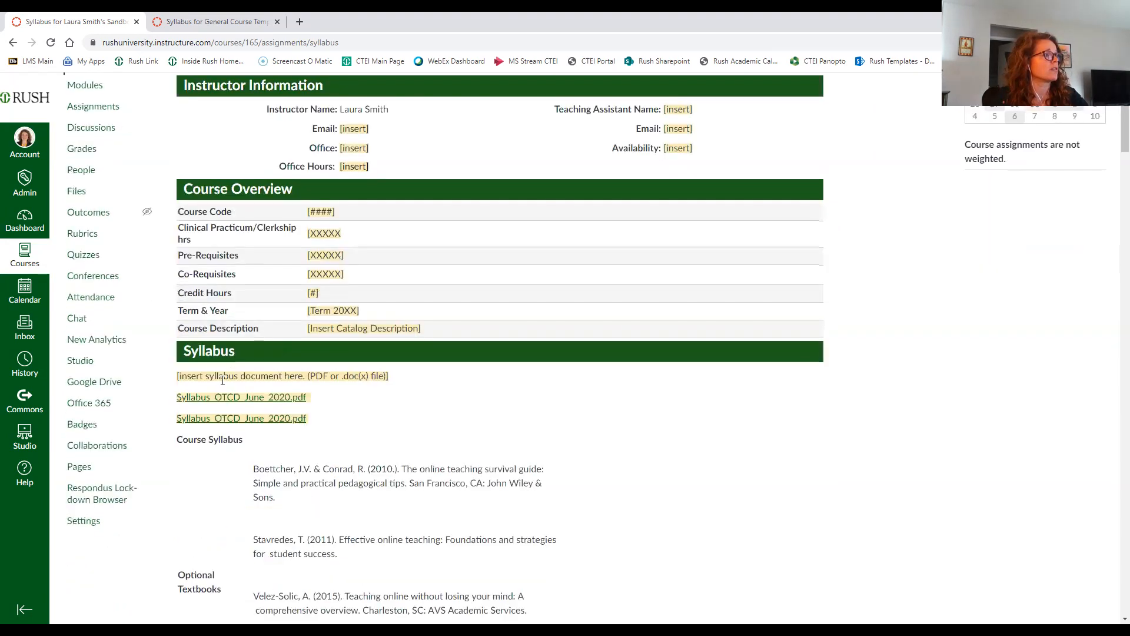
left_click(219, 418)
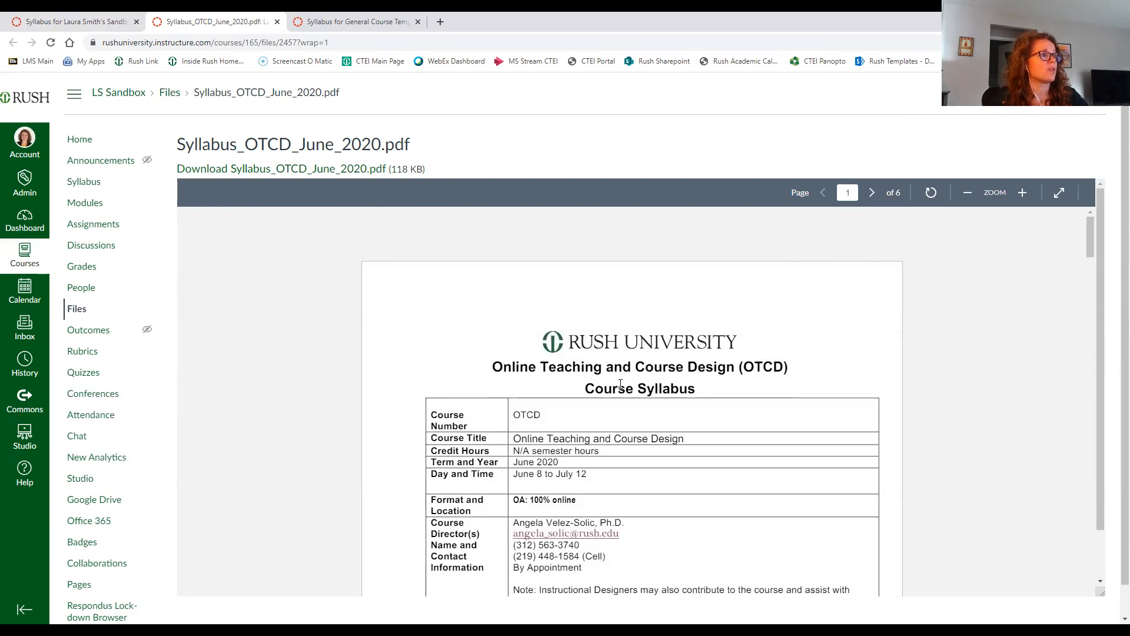
Examine the PDF from its course details to the Resources and Support section, checking its links on the sandbox syllabus page along the way
scroll(631, 400, "down", 1)
scroll(631, 402, "up", 1)
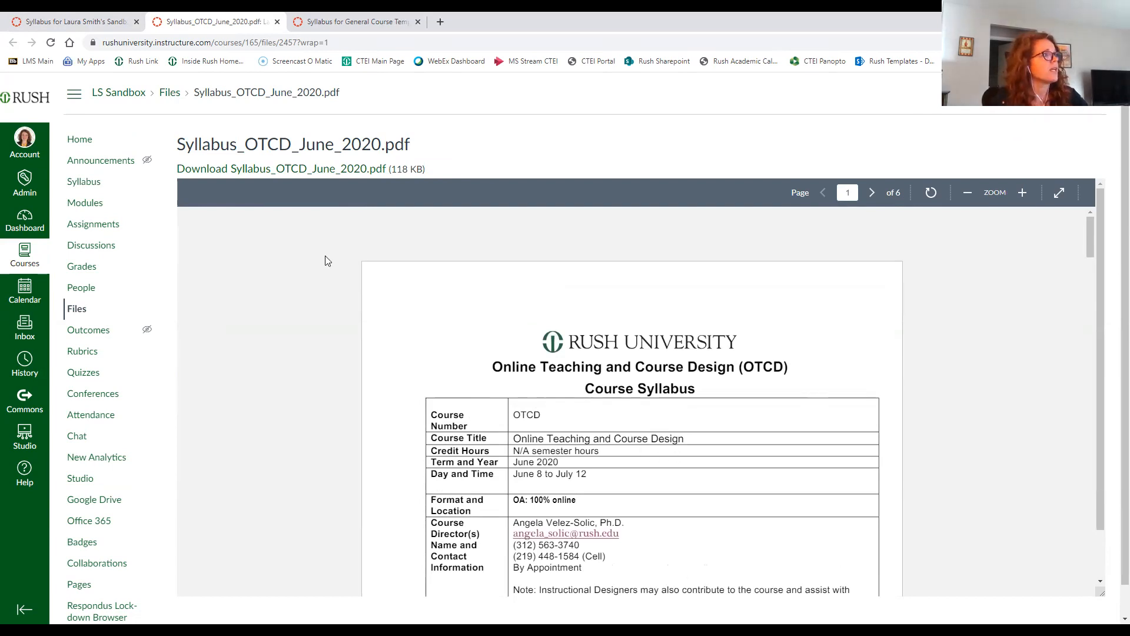
left_click(65, 17)
scroll(453, 404, "down", 1)
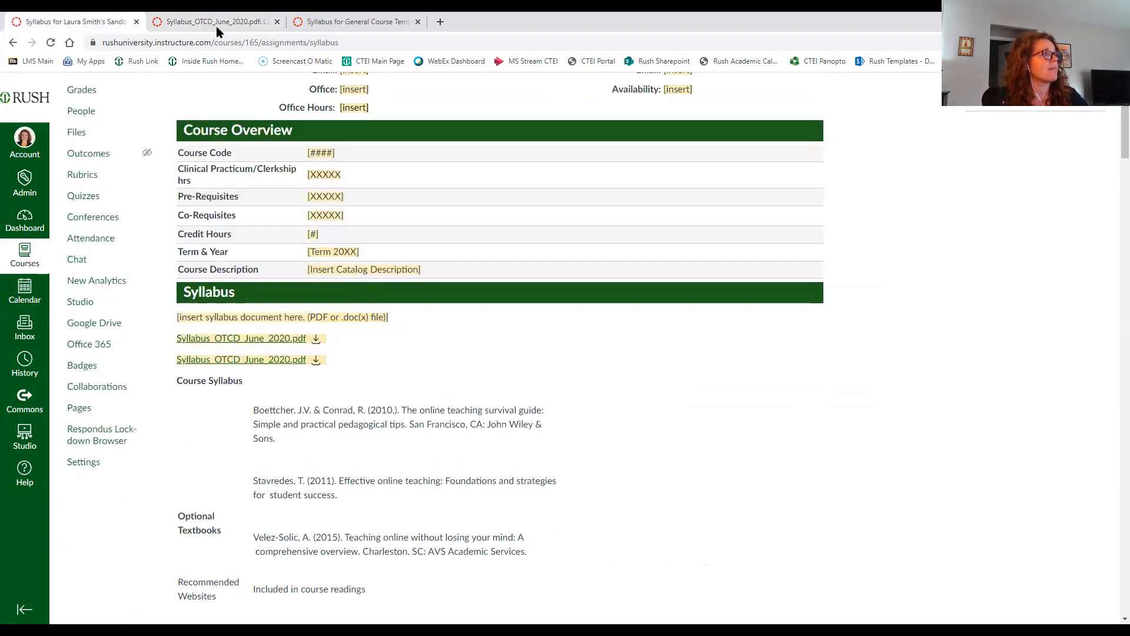
left_click(217, 26)
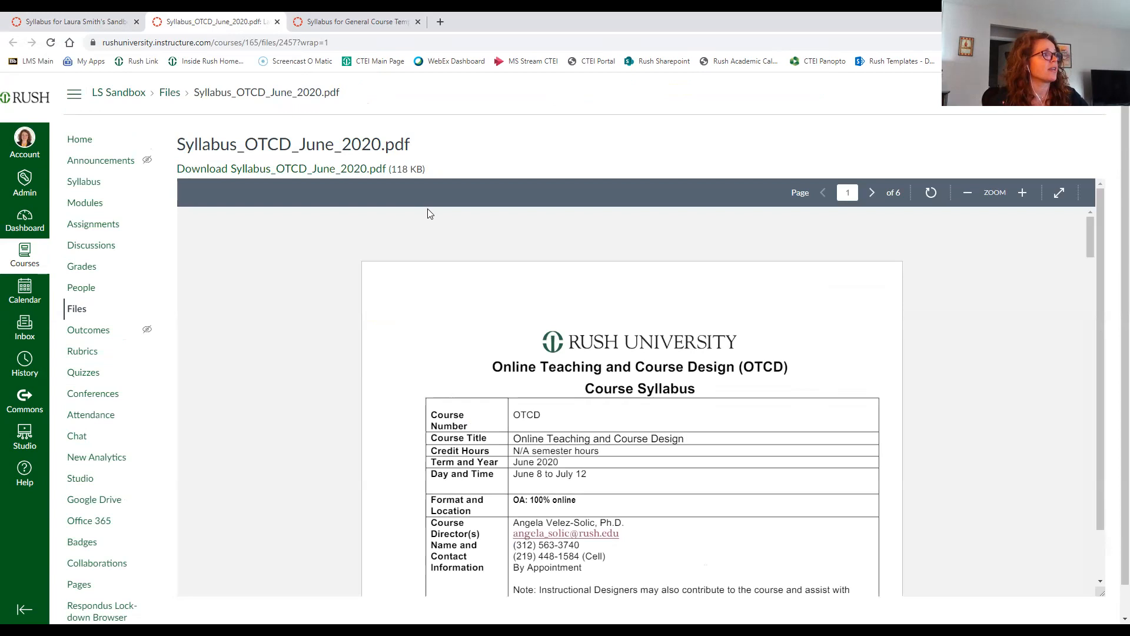
scroll(560, 368, "down", 3)
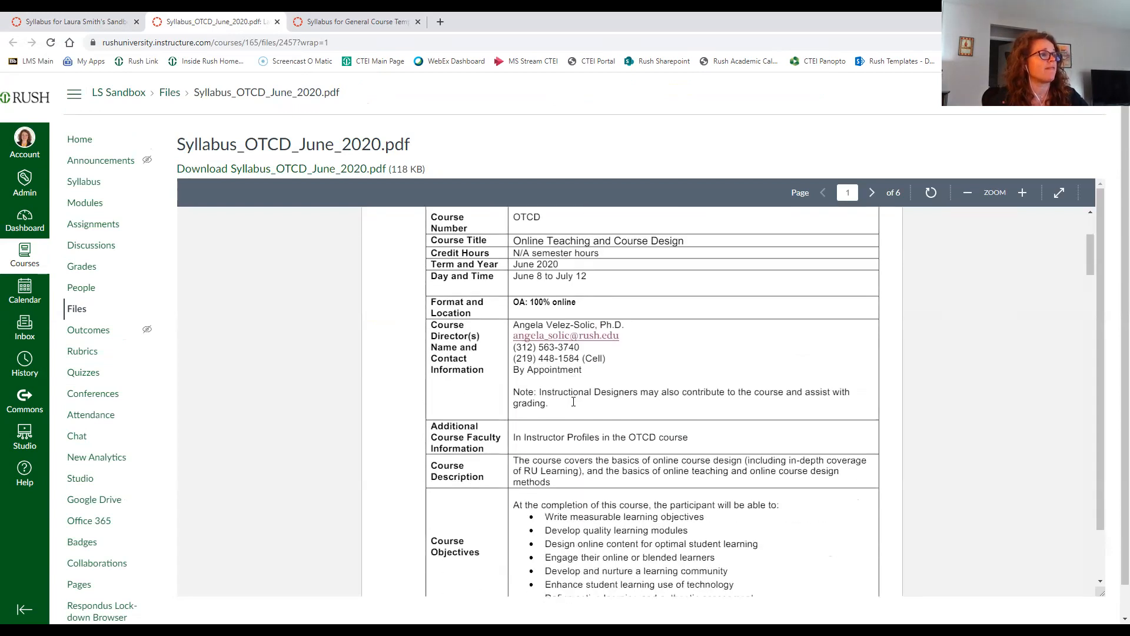
scroll(574, 402, "down", 1)
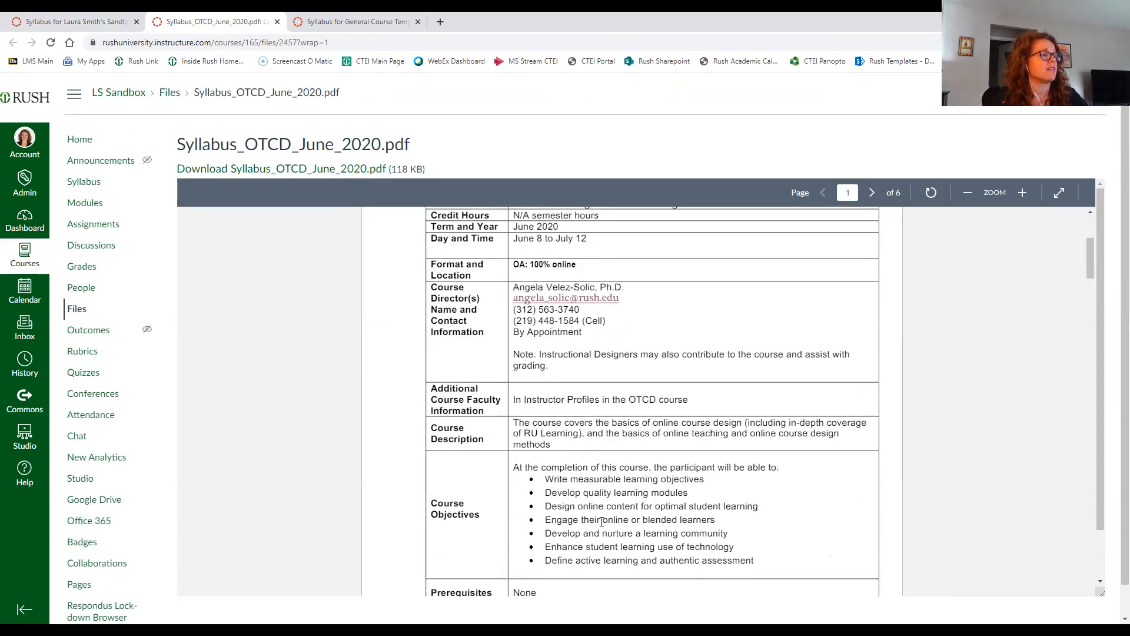
scroll(602, 521, "up", 2)
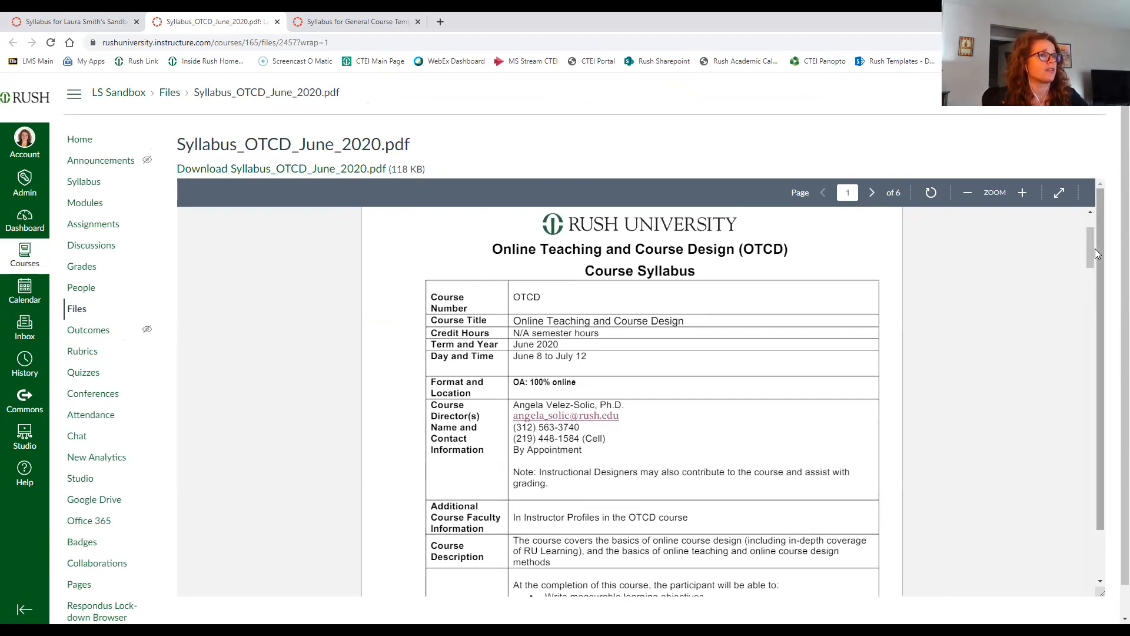
left_click_drag(1091, 252, 1073, 490)
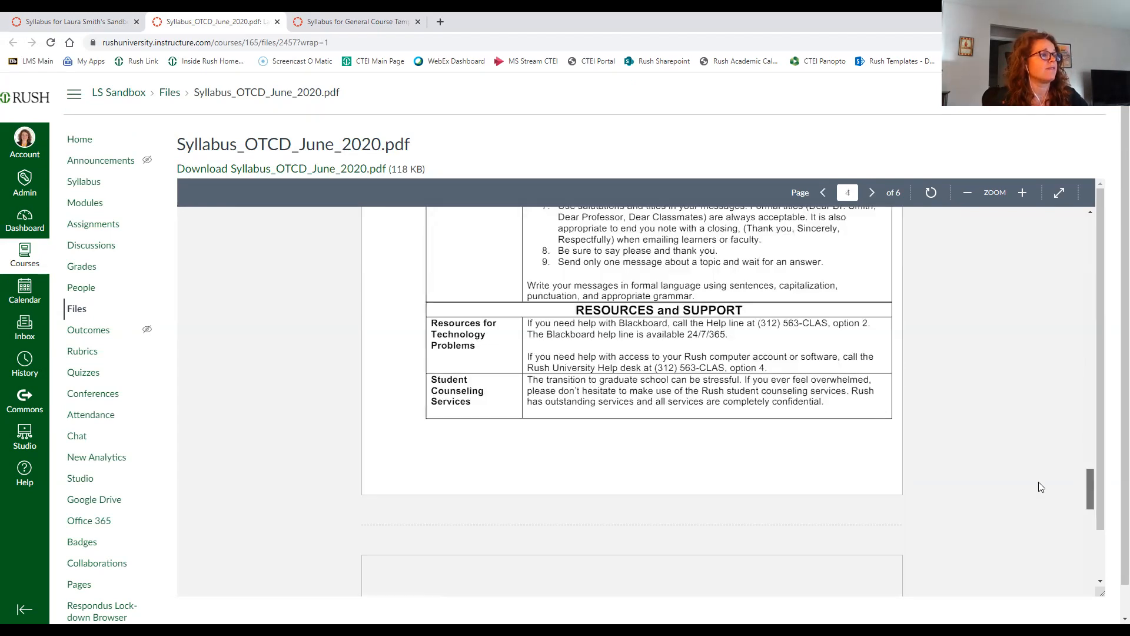
Examine the rest of the syllabus PDF, from Resources and Support through the misconduct policy on its last page
scroll(825, 399, "down", 5)
scroll(825, 400, "down", 10)
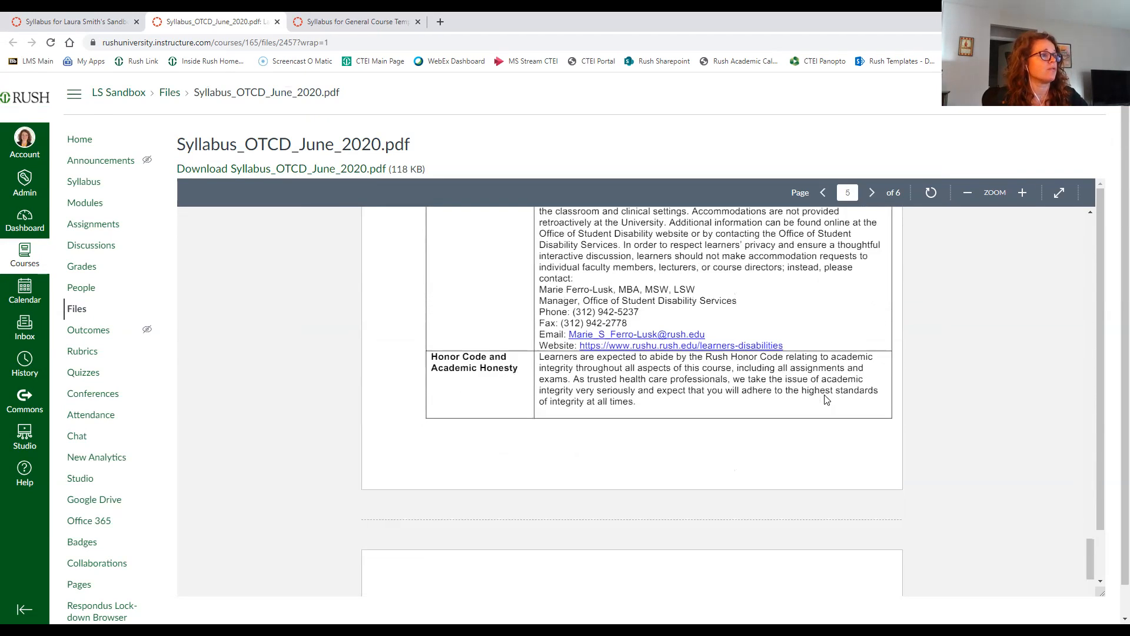
scroll(823, 399, "down", 2)
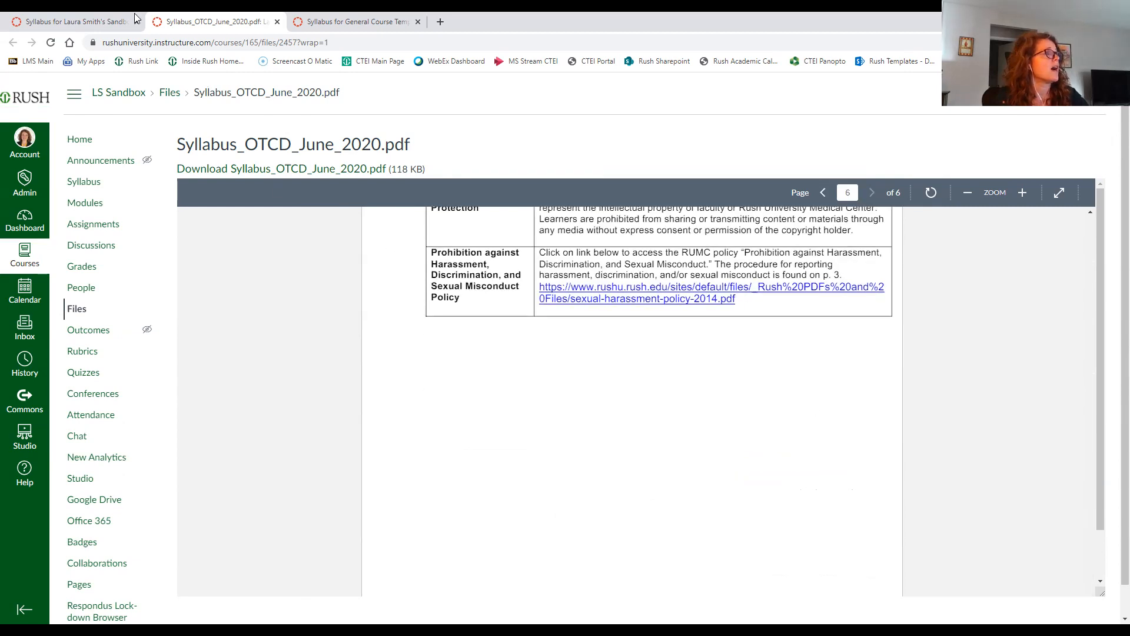
Return to the sandbox syllabus page and review it from Instructor Information down to the Course Summary
left_click(49, 21)
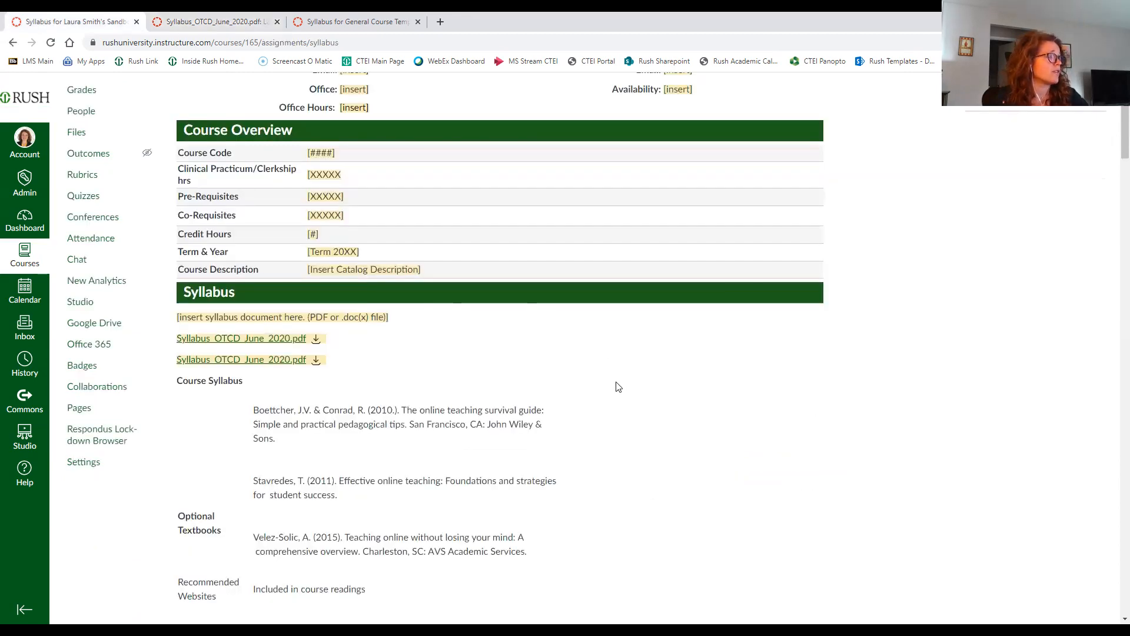
scroll(624, 383, "up", 3)
scroll(626, 380, "up", 1)
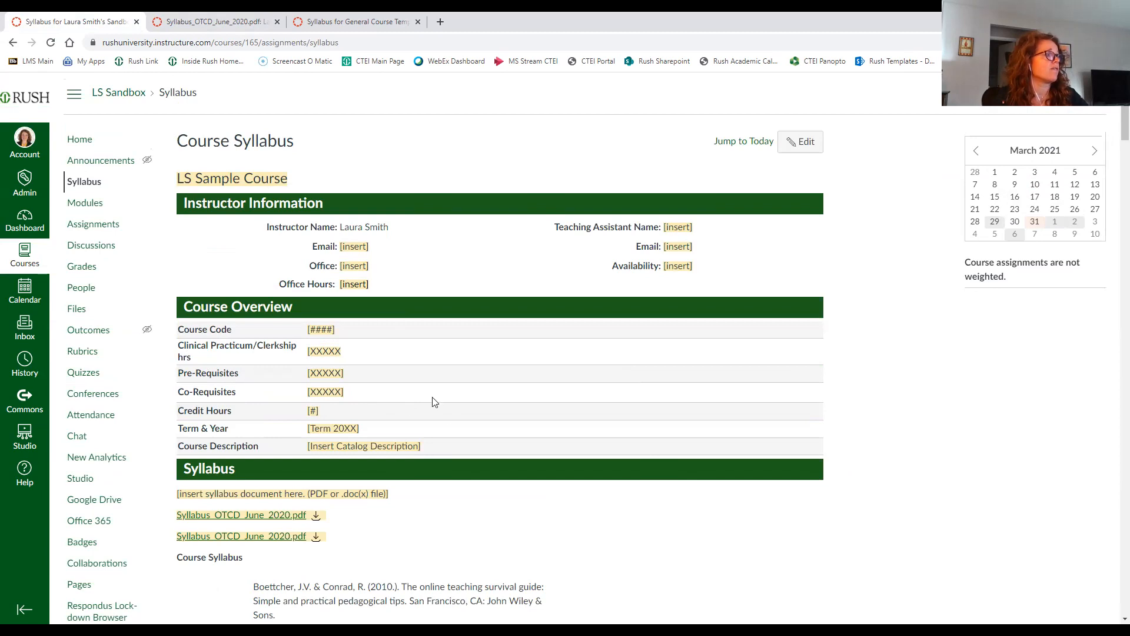
scroll(458, 433, "down", 4)
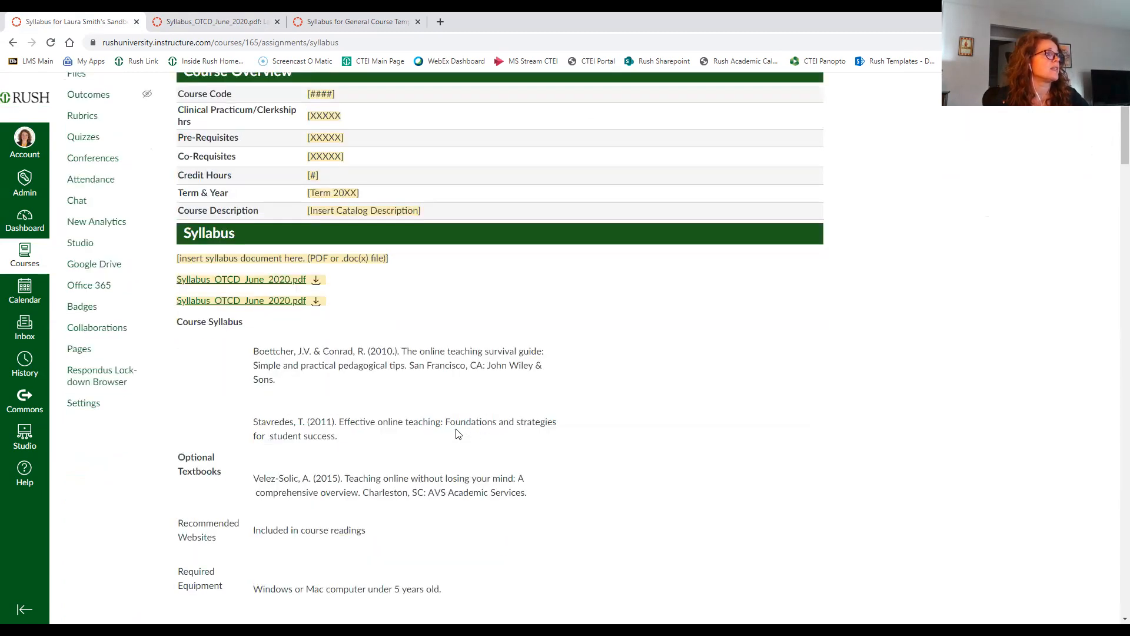
scroll(458, 433, "up", 3)
scroll(458, 434, "down", 3)
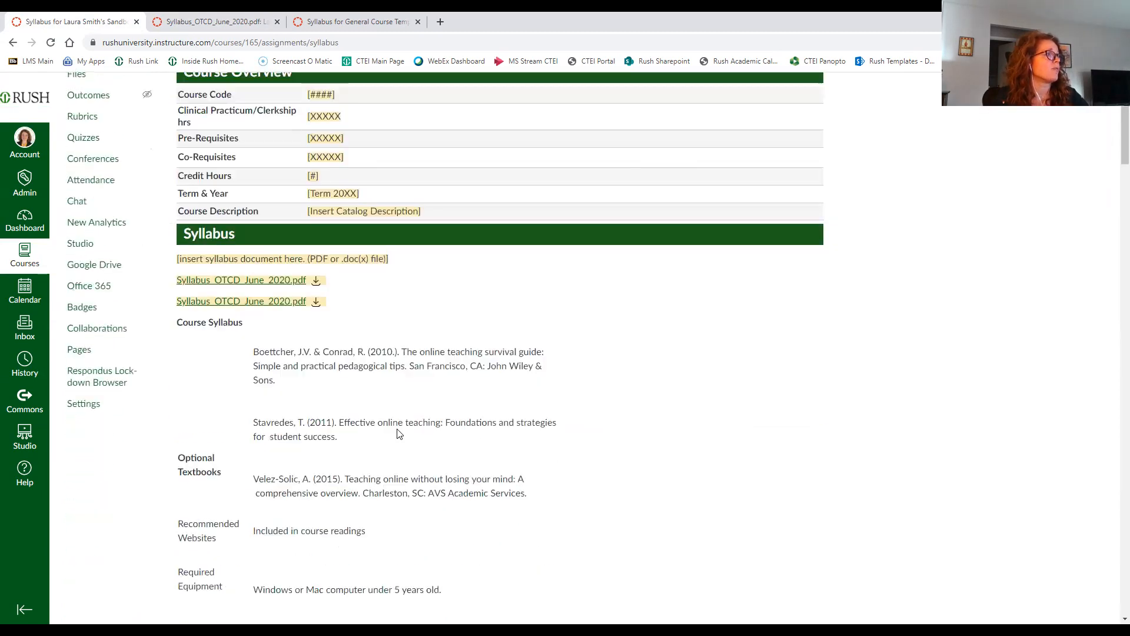
scroll(400, 433, "down", 5)
scroll(406, 432, "down", 20)
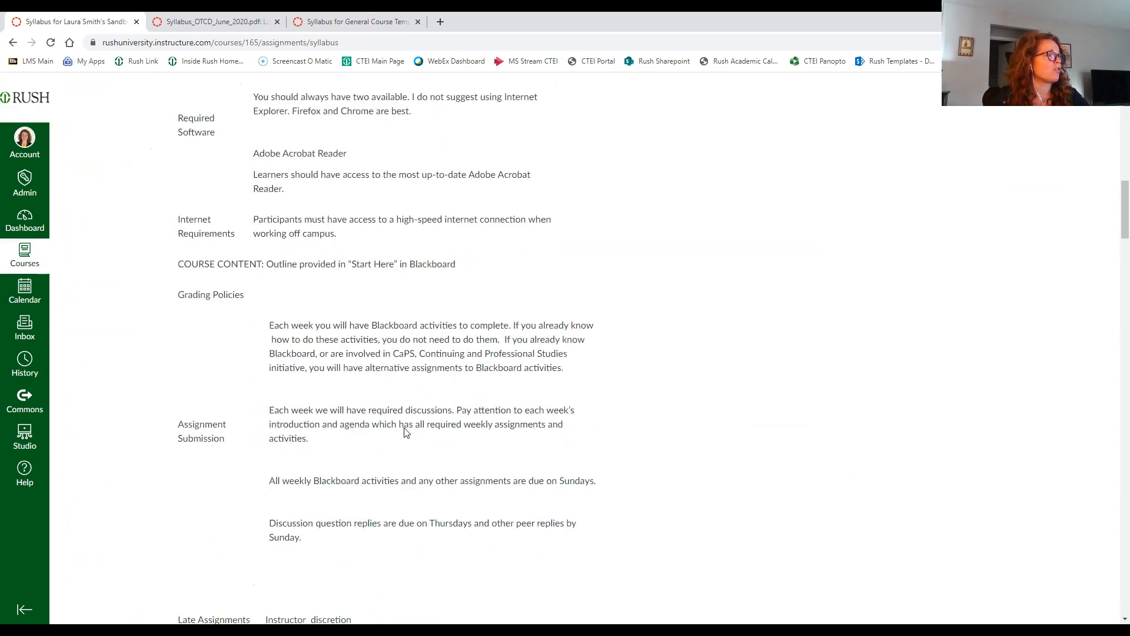
scroll(406, 432, "down", 15)
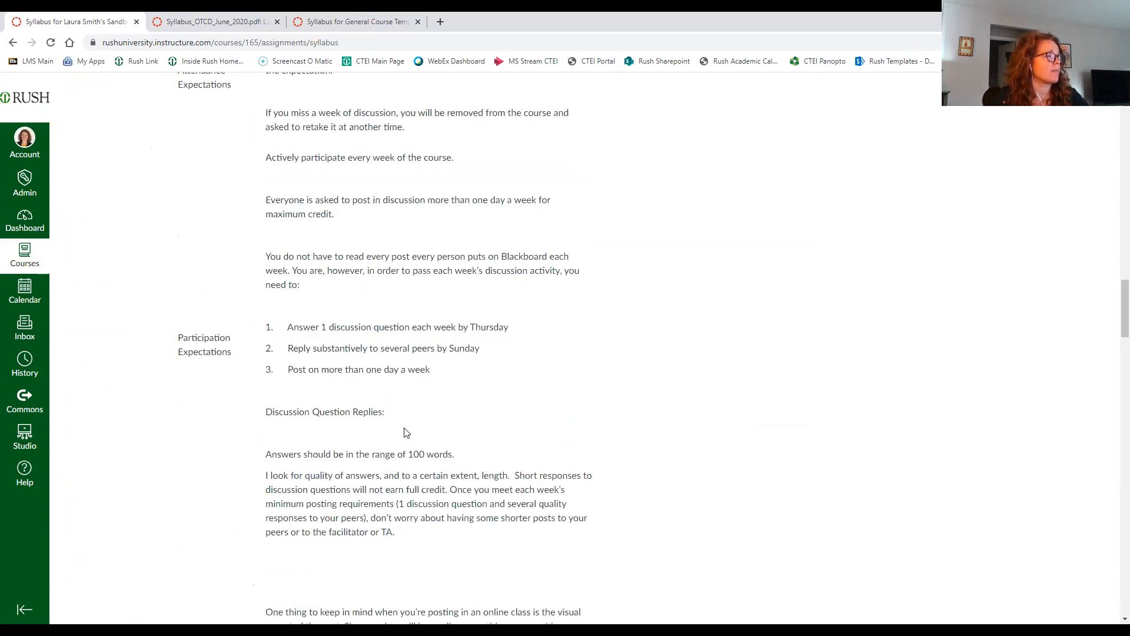
scroll(406, 432, "down", 20)
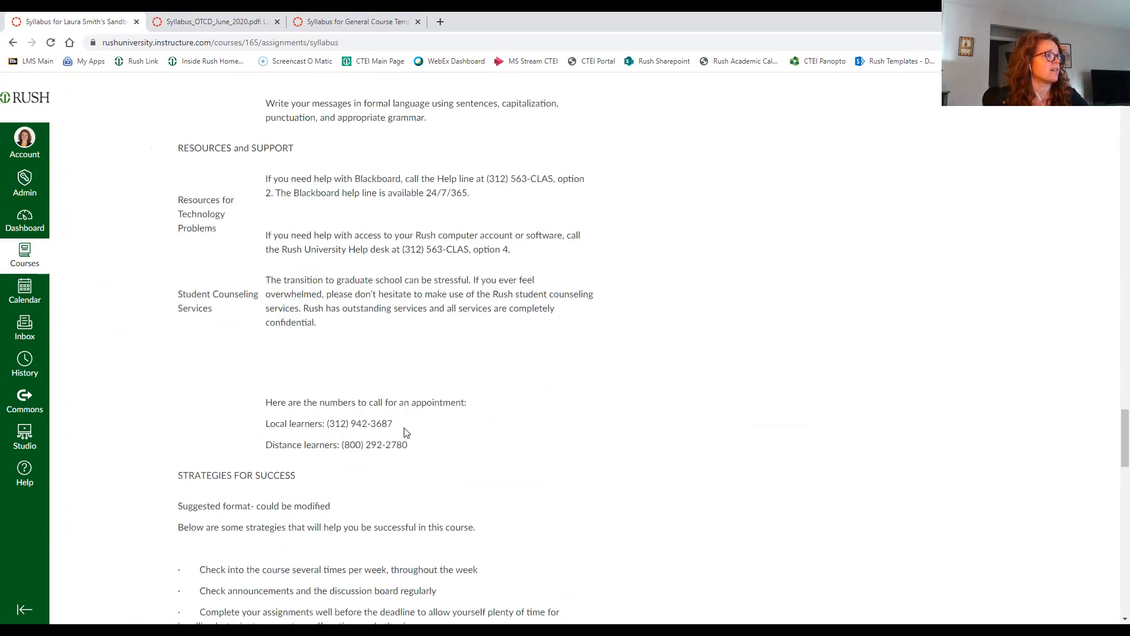
scroll(406, 433, "down", 1)
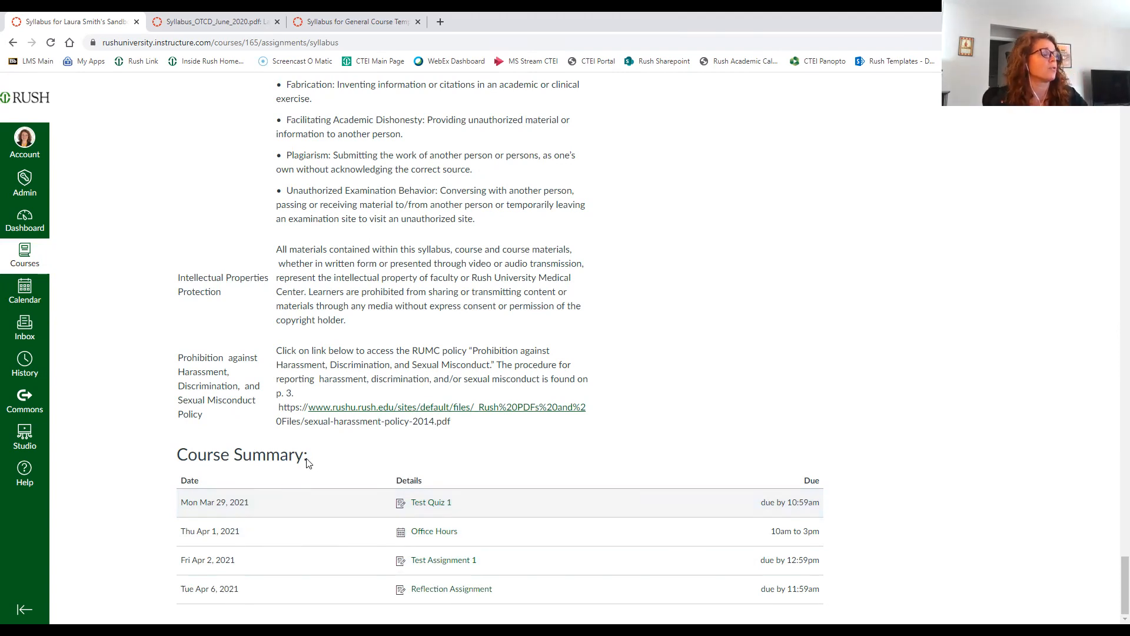
Examine the Course Summary against the long syllabus text above it, ending back at the Instructor Information section
scroll(318, 470, "up", 4)
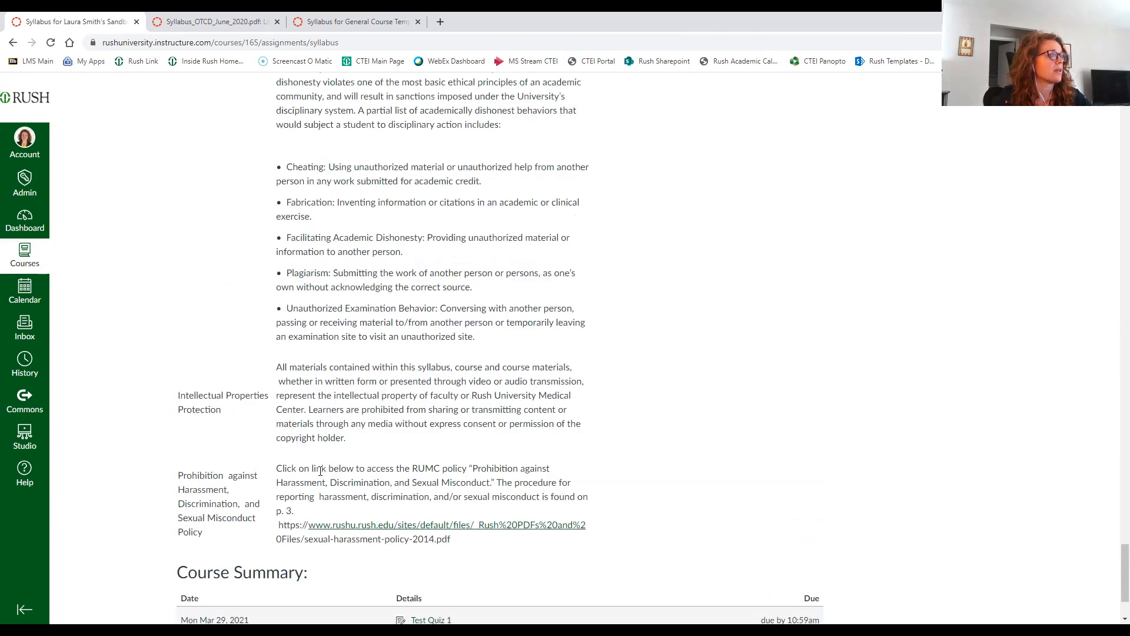
scroll(320, 471, "down", 4)
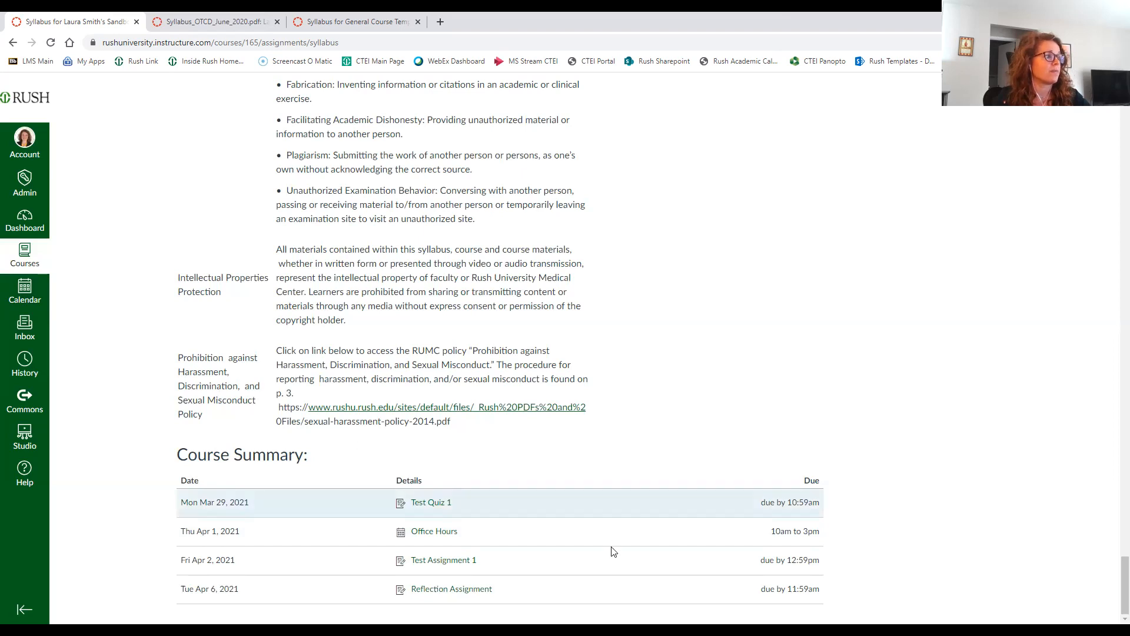
scroll(624, 545, "up", 3)
scroll(642, 546, "up", 17)
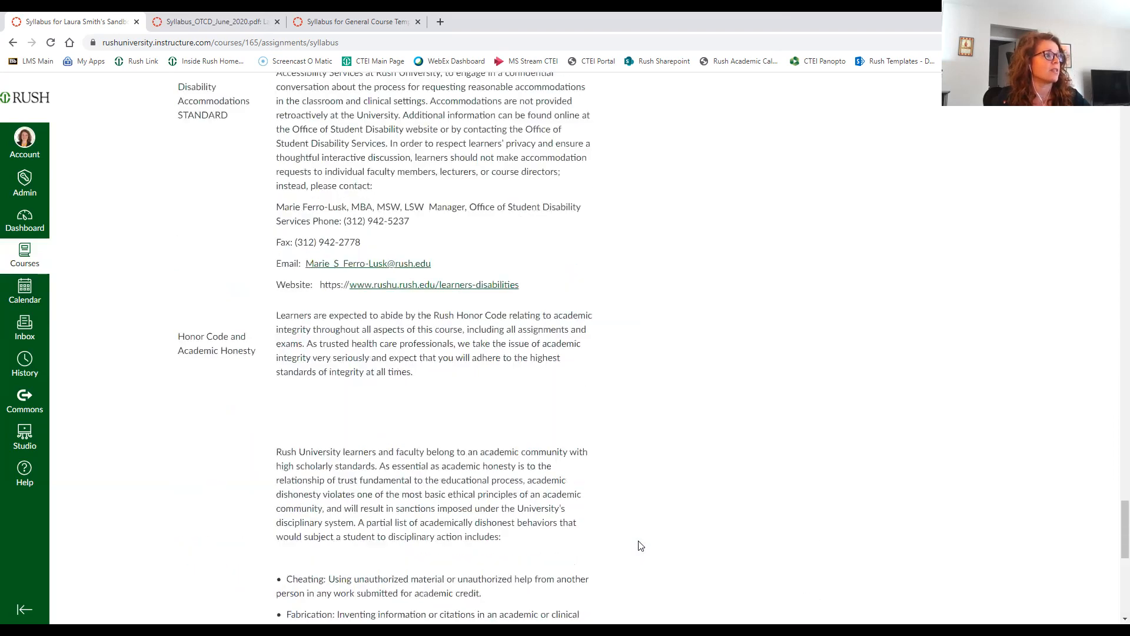
scroll(644, 547, "up", 20)
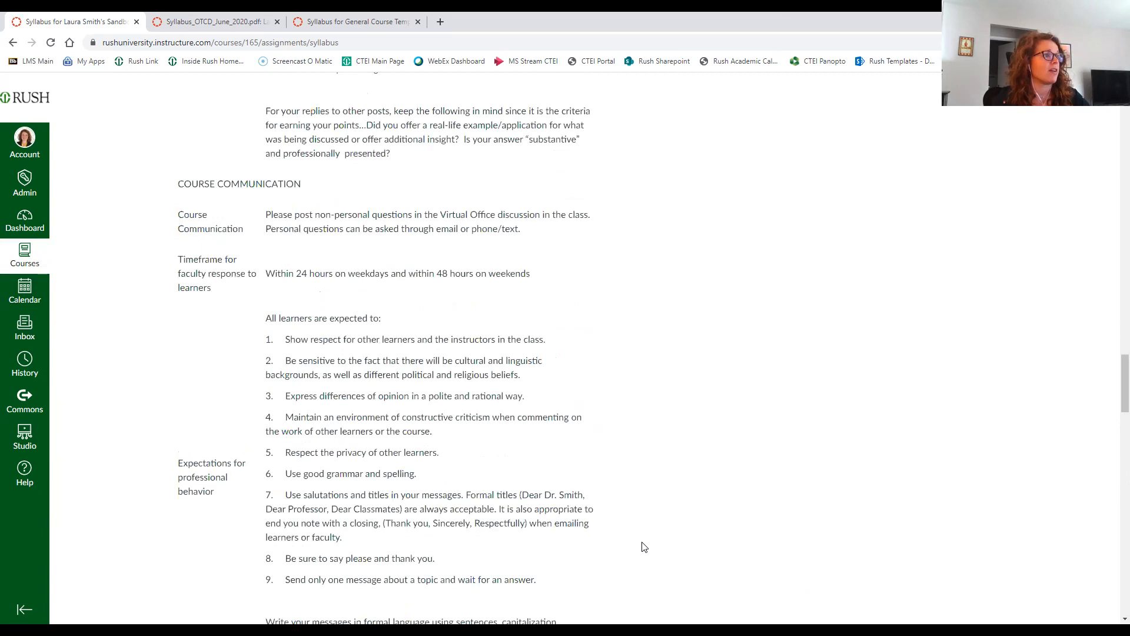
scroll(644, 547, "up", 20)
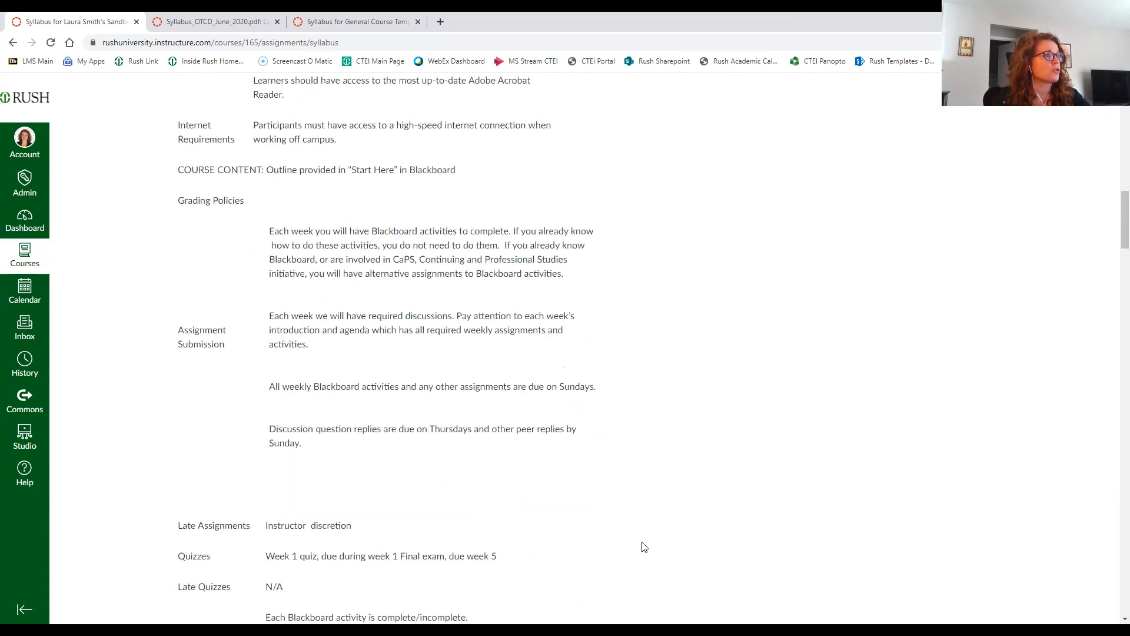
scroll(671, 551, "up", 4)
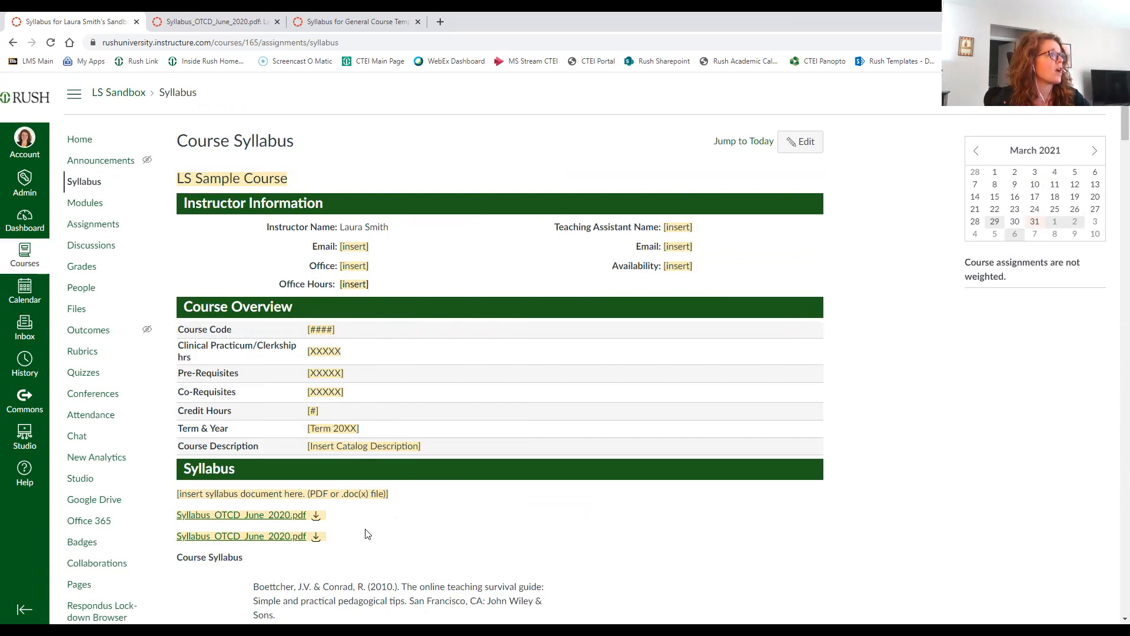
Start a new assignment in the sandbox course and name it Workshop Test Assignment
left_click(98, 230)
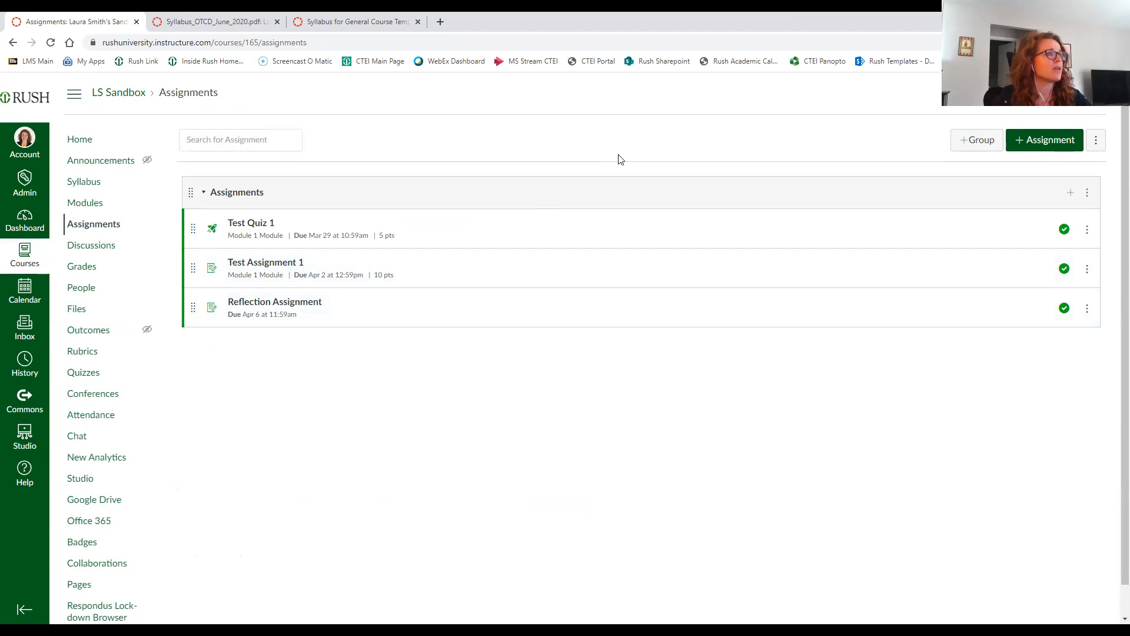
left_click(1040, 144)
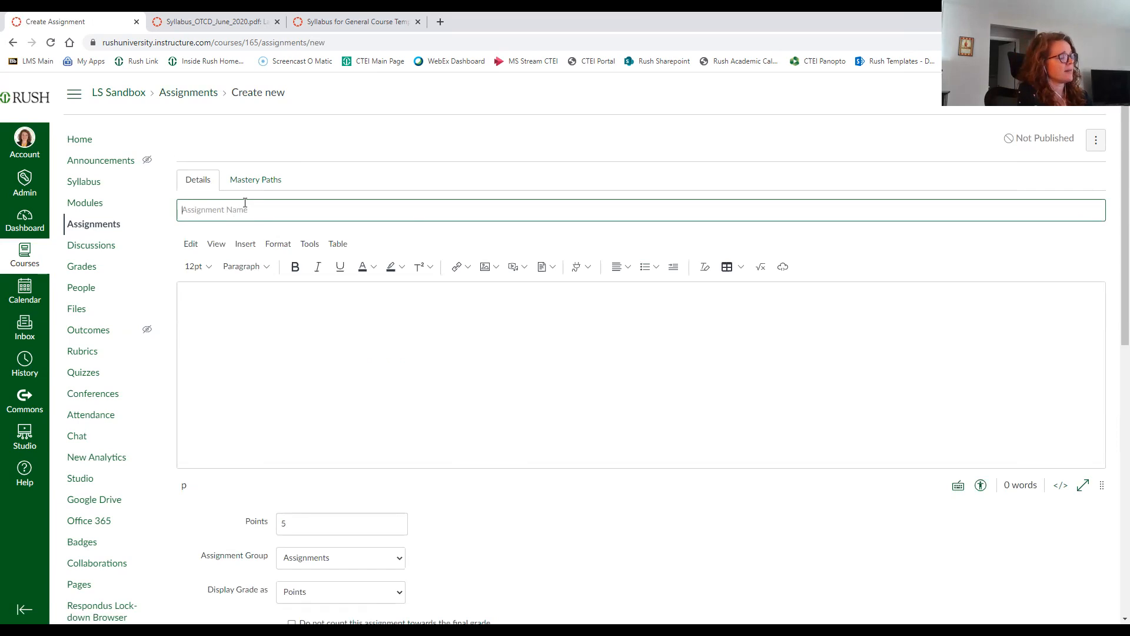
type("Workshop")
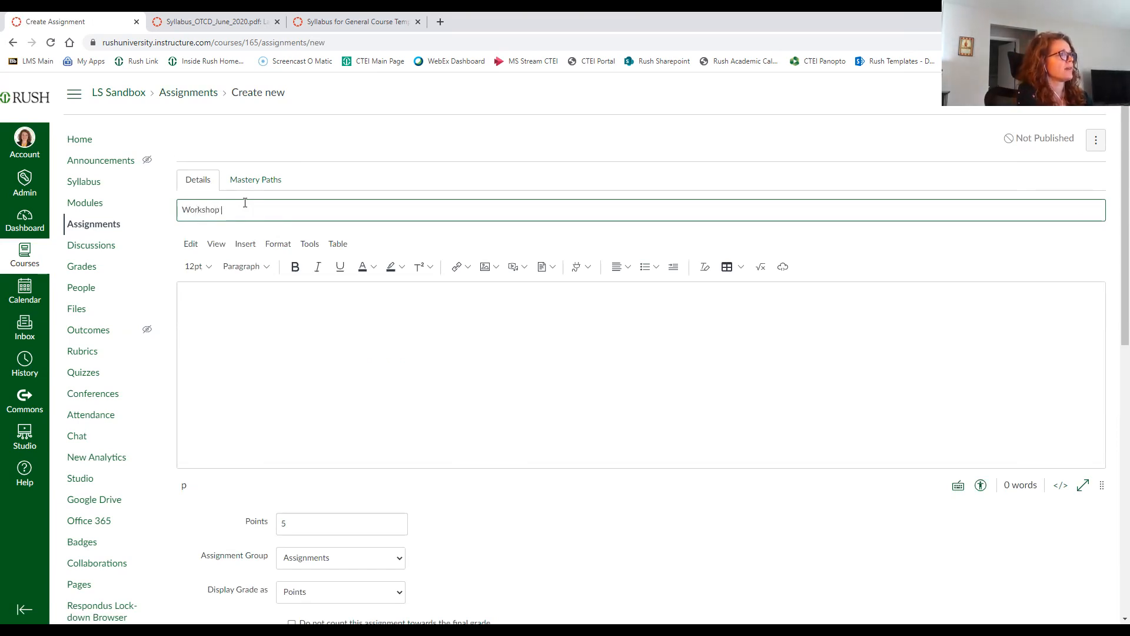
type(" Test Assignment")
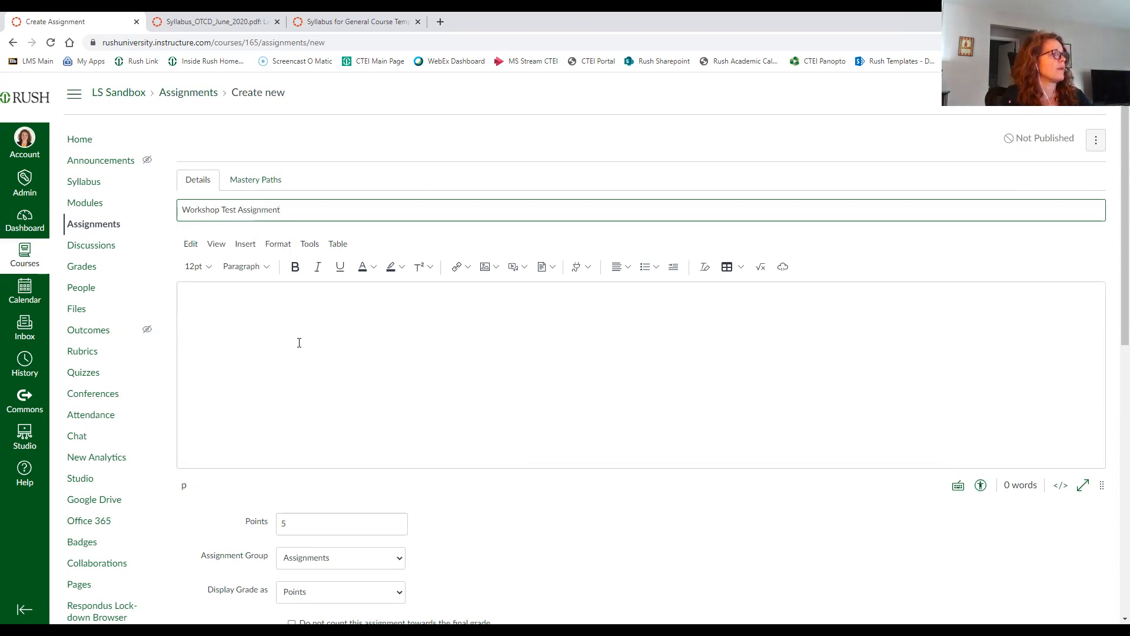
Set the assignment's due date to Mar 31 11:59pm for everyone
scroll(299, 343, "down", 5)
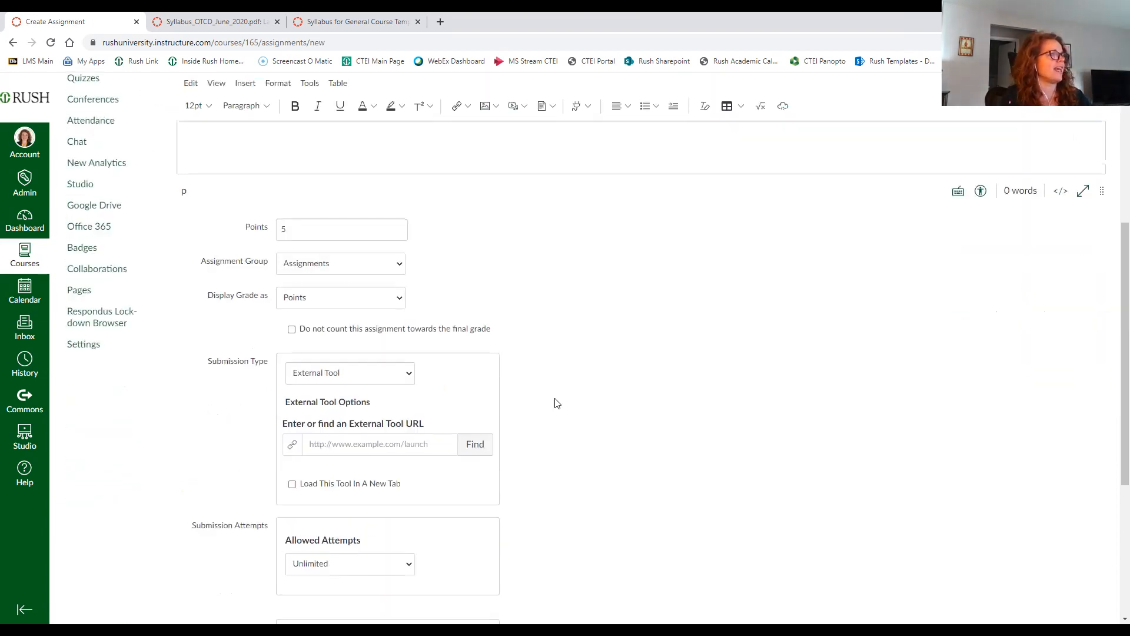
scroll(524, 402, "down", 1)
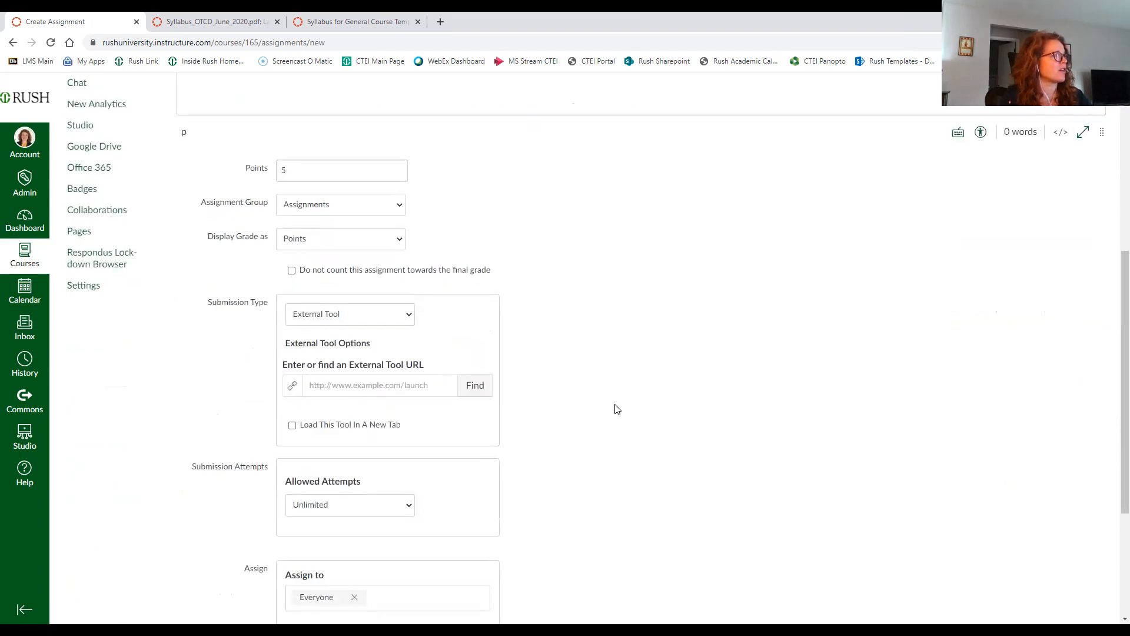
scroll(616, 409, "down", 1)
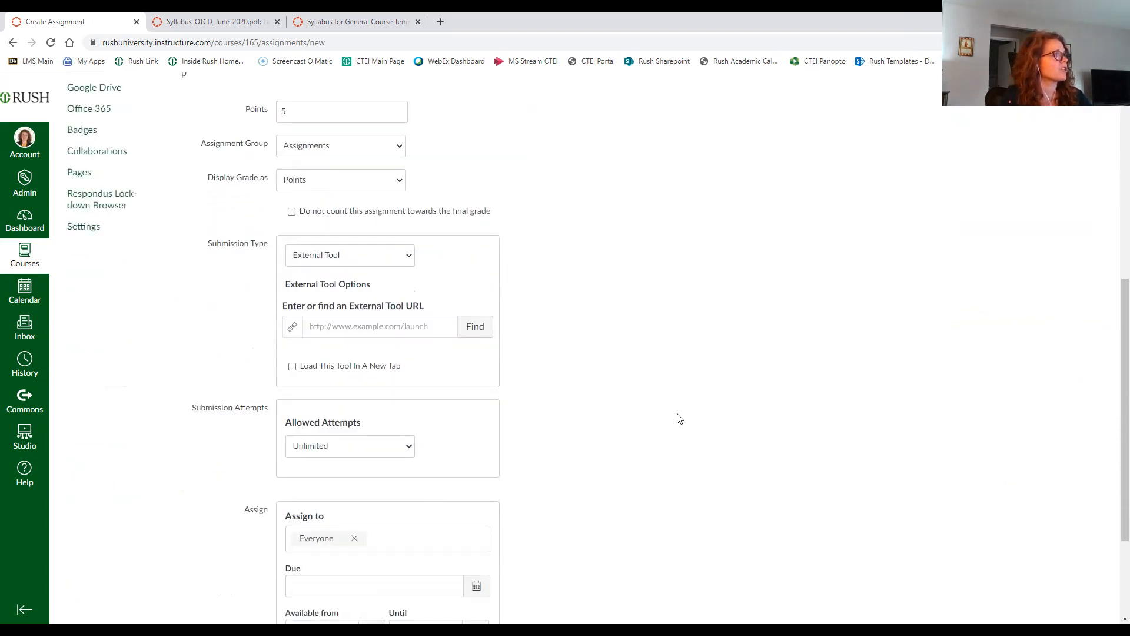
scroll(544, 389, "down", 3)
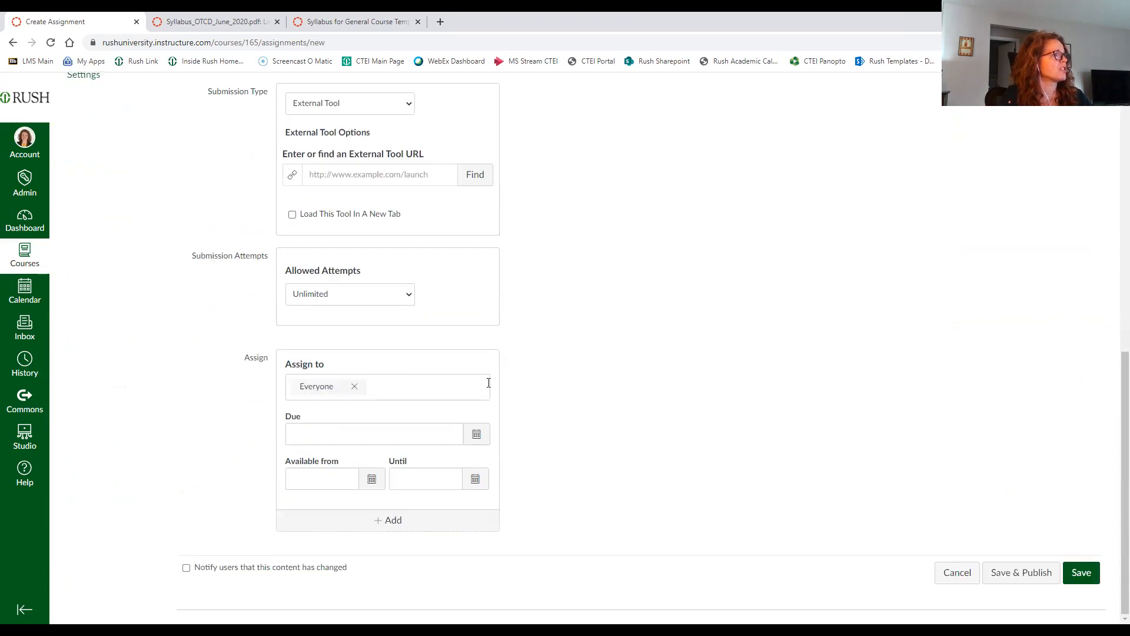
scroll(592, 433, "up", 8)
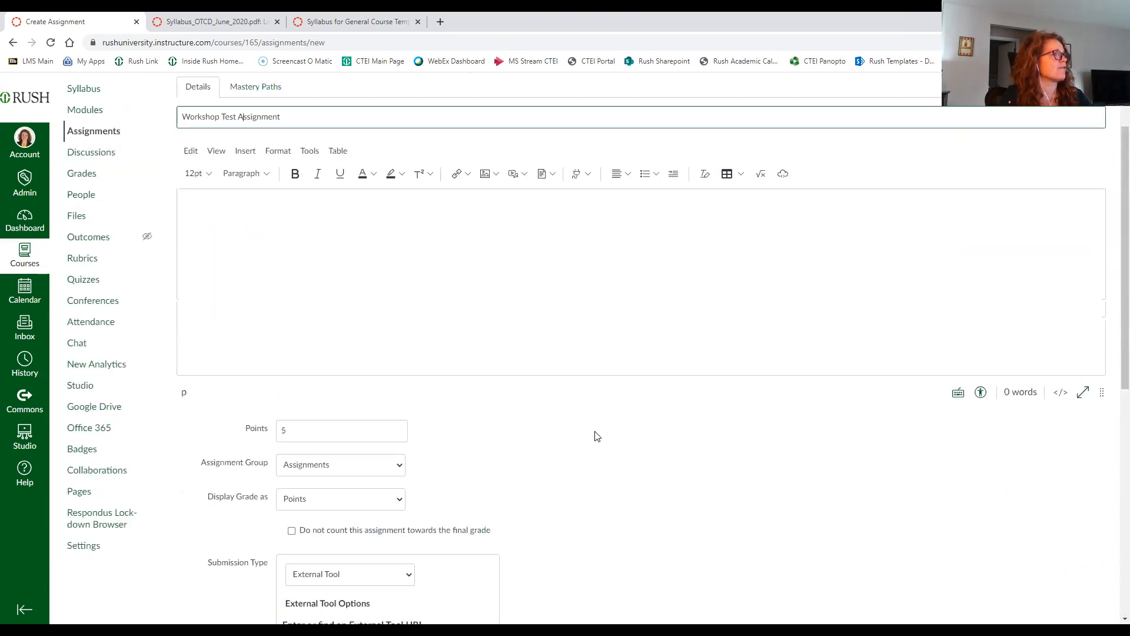
scroll(595, 436, "up", 2)
scroll(486, 409, "down", 7)
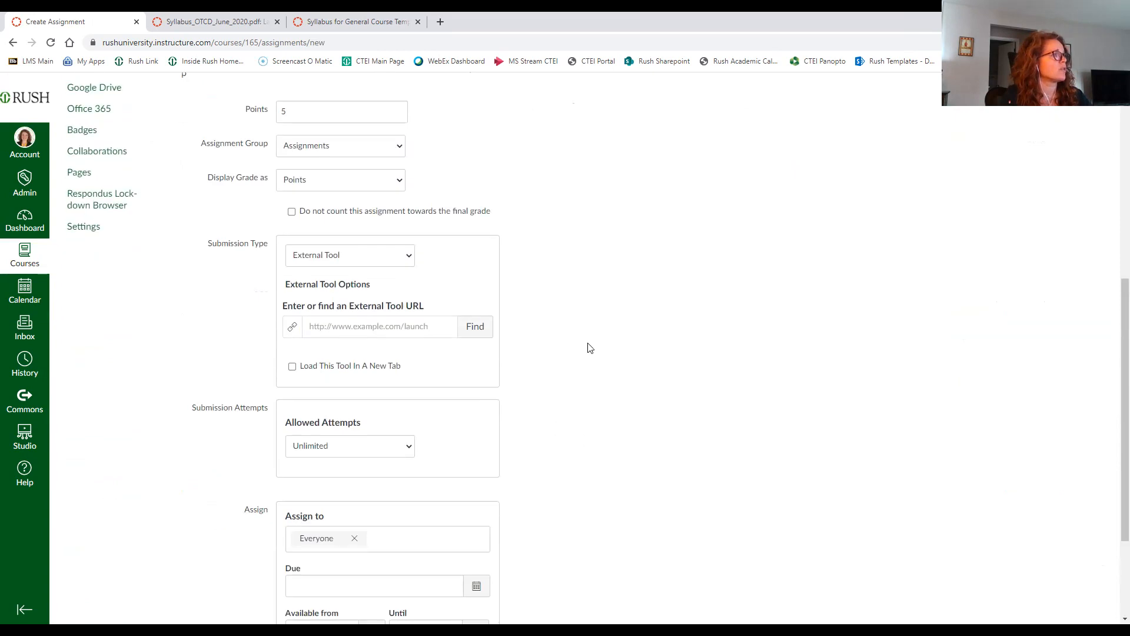
scroll(589, 347, "down", 3)
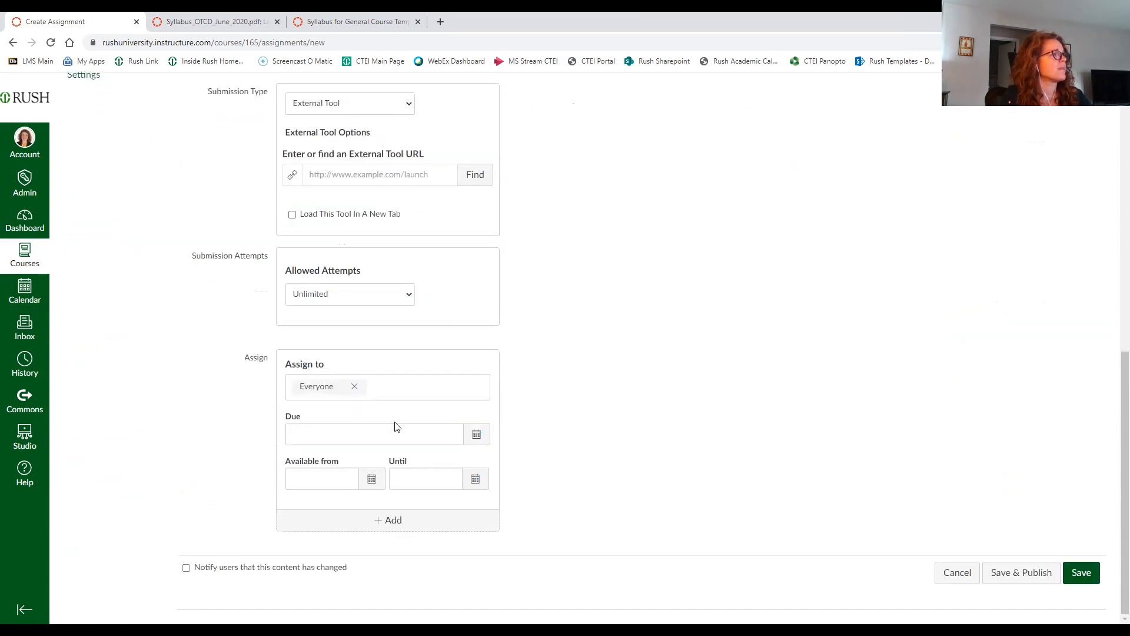
left_click(478, 436)
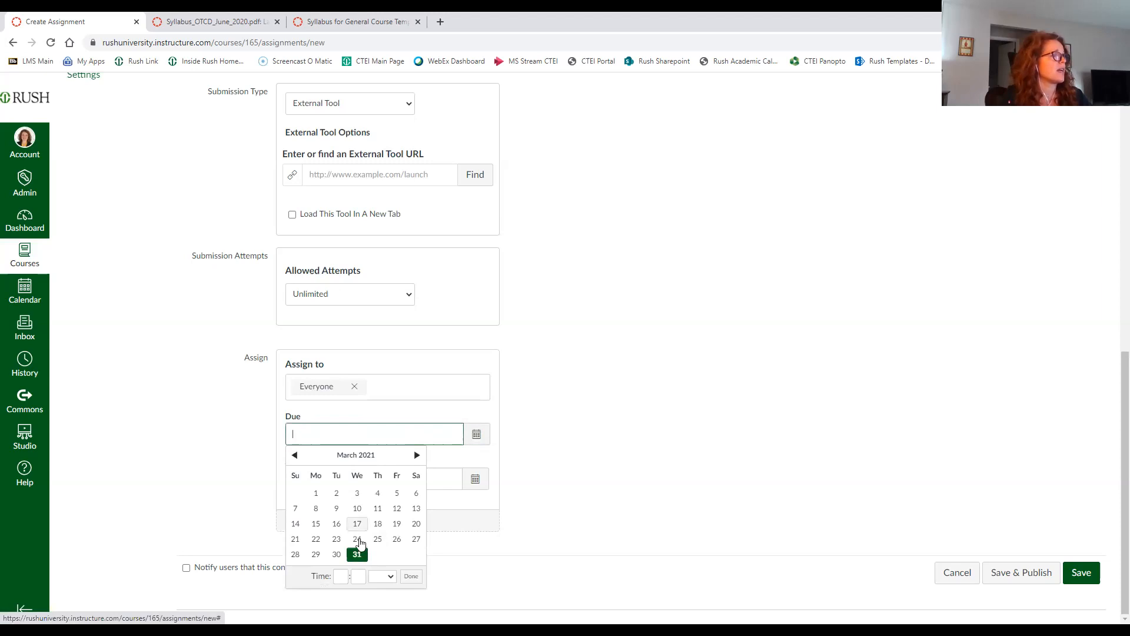
left_click(358, 555)
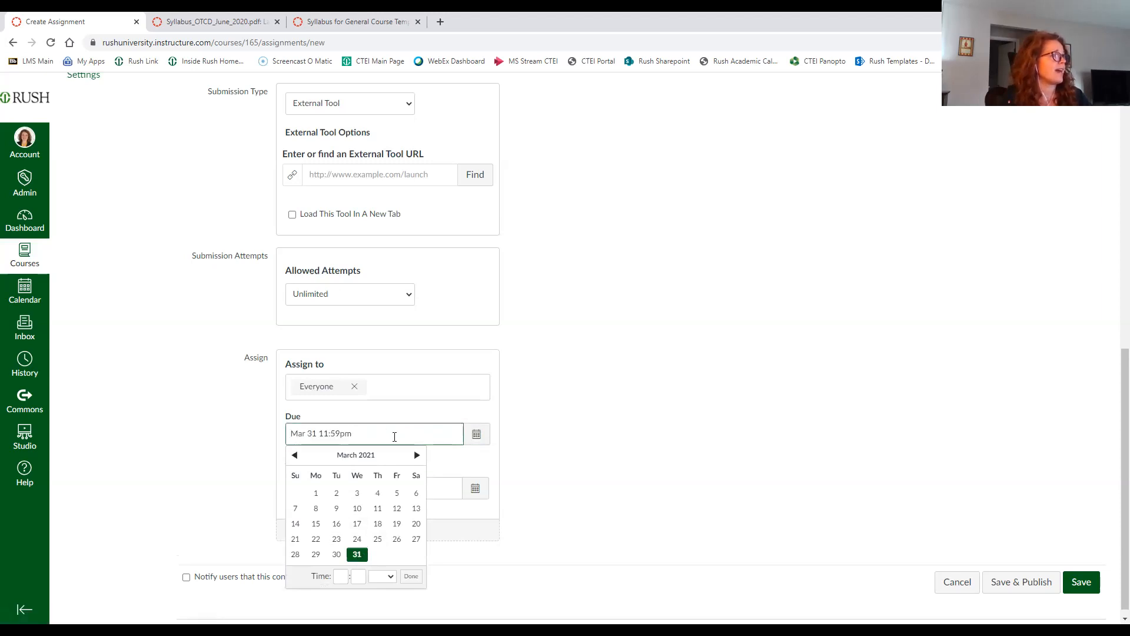
left_click(478, 466)
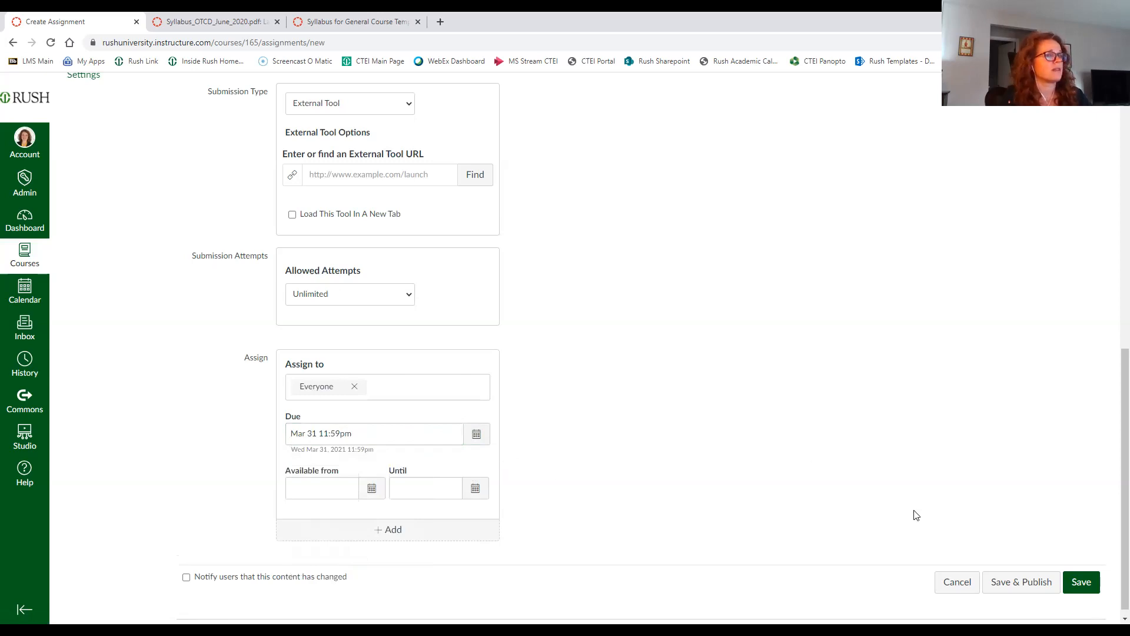
Save the assignment with No Submission as its submission type and return to the course's assignments list
left_click(1081, 583)
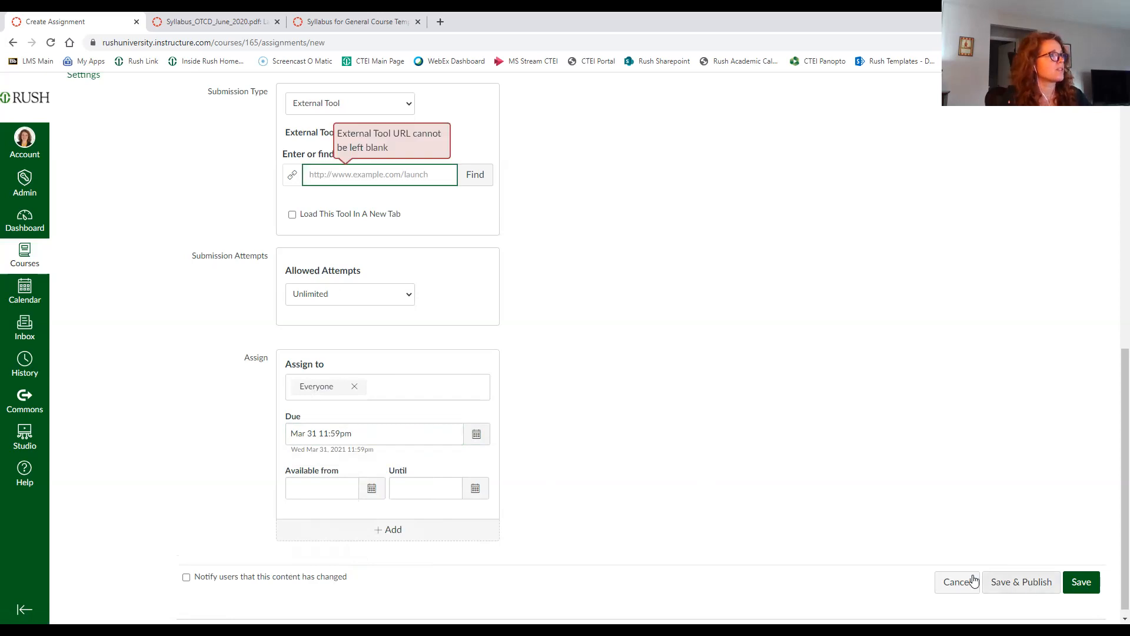
scroll(371, 167, "up", 1)
left_click(375, 166)
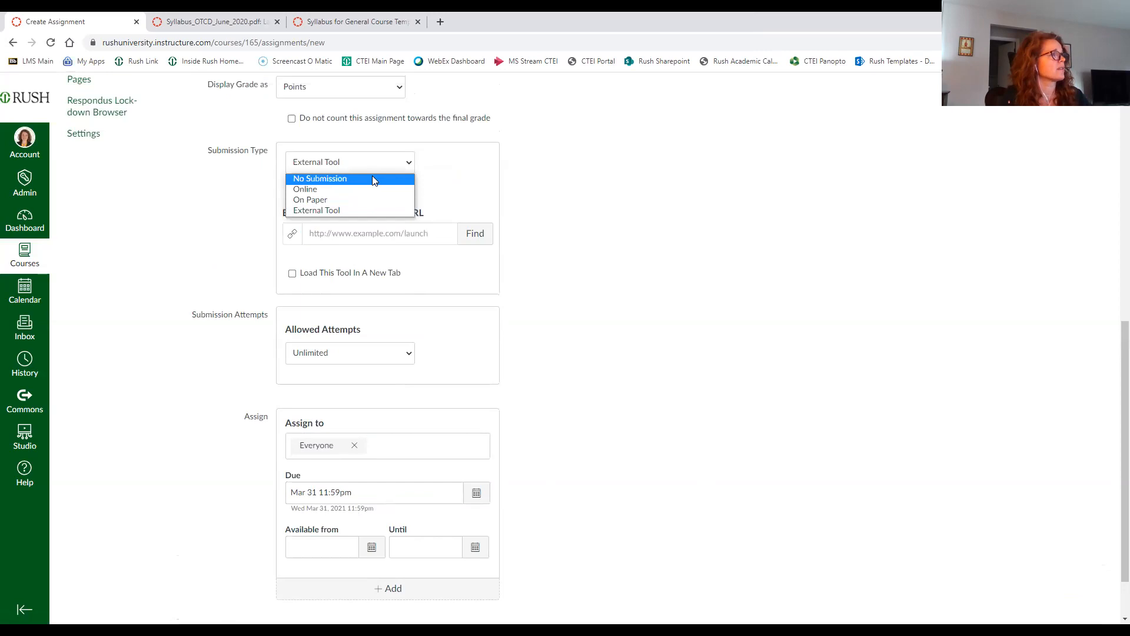
left_click(375, 178)
left_click(672, 282)
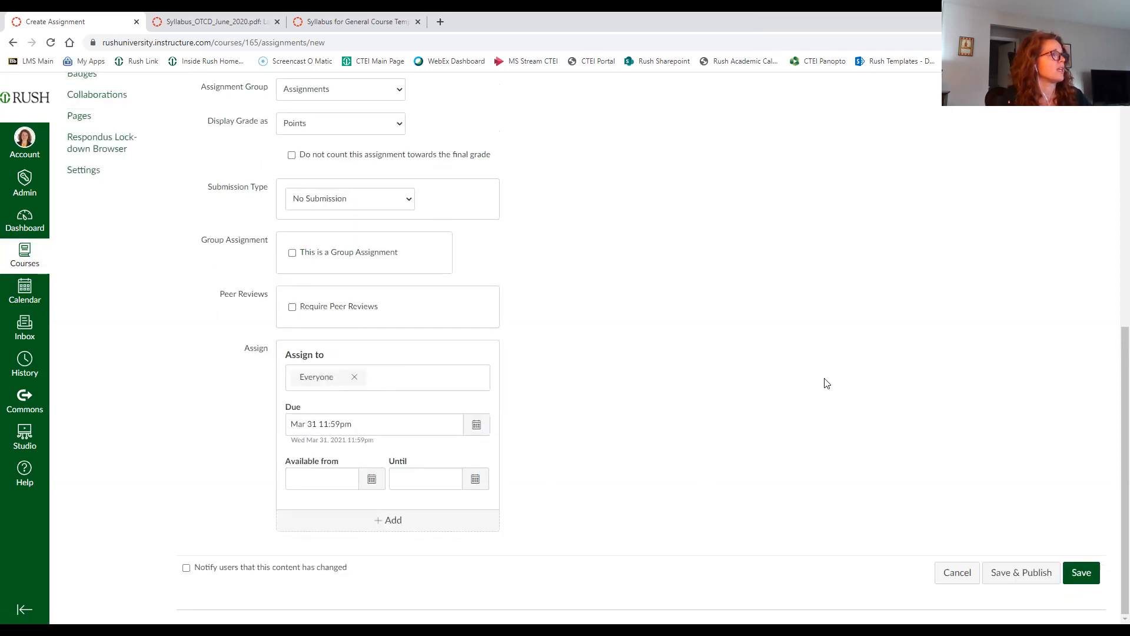
left_click(1095, 581)
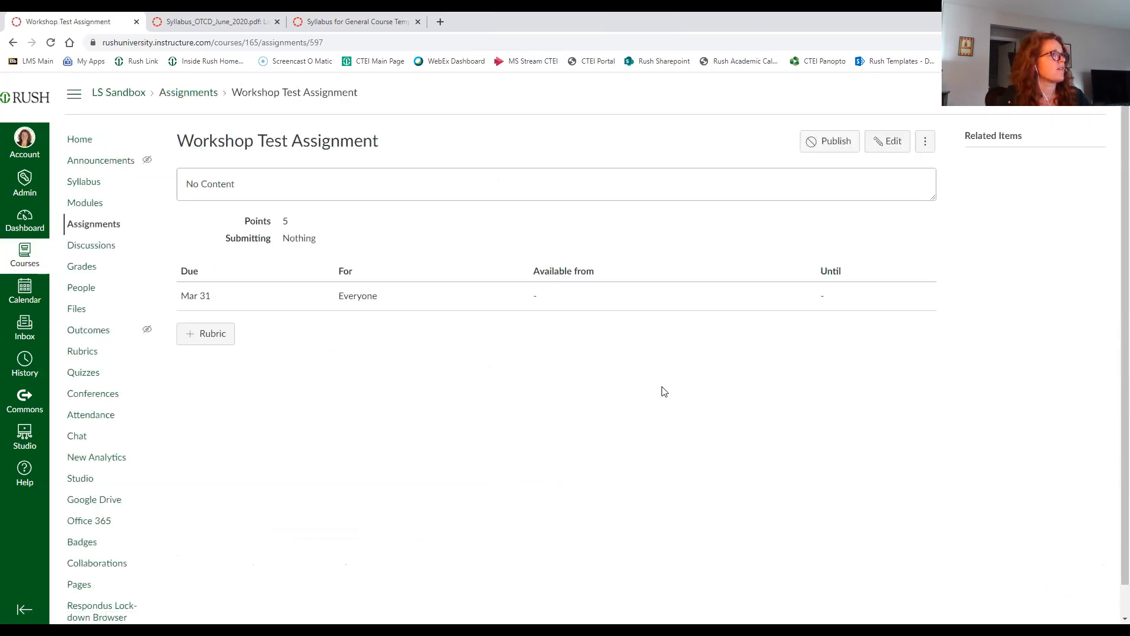
left_click(76, 227)
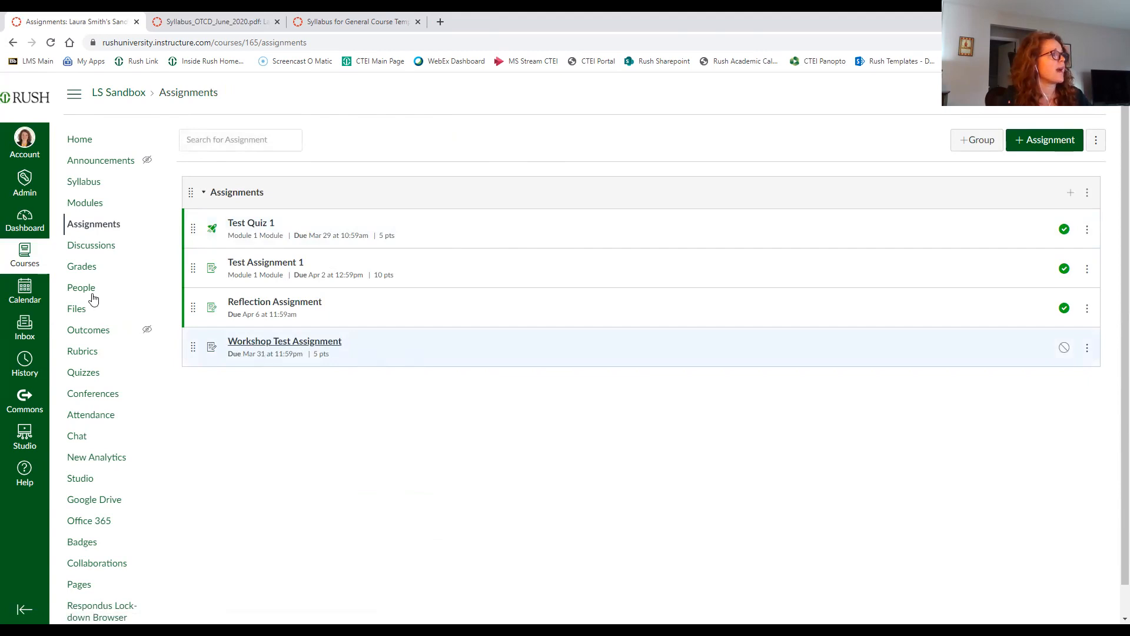
Open the sandbox course's syllabus and check the Course Summary for the Workshop Test Assignment
left_click(83, 184)
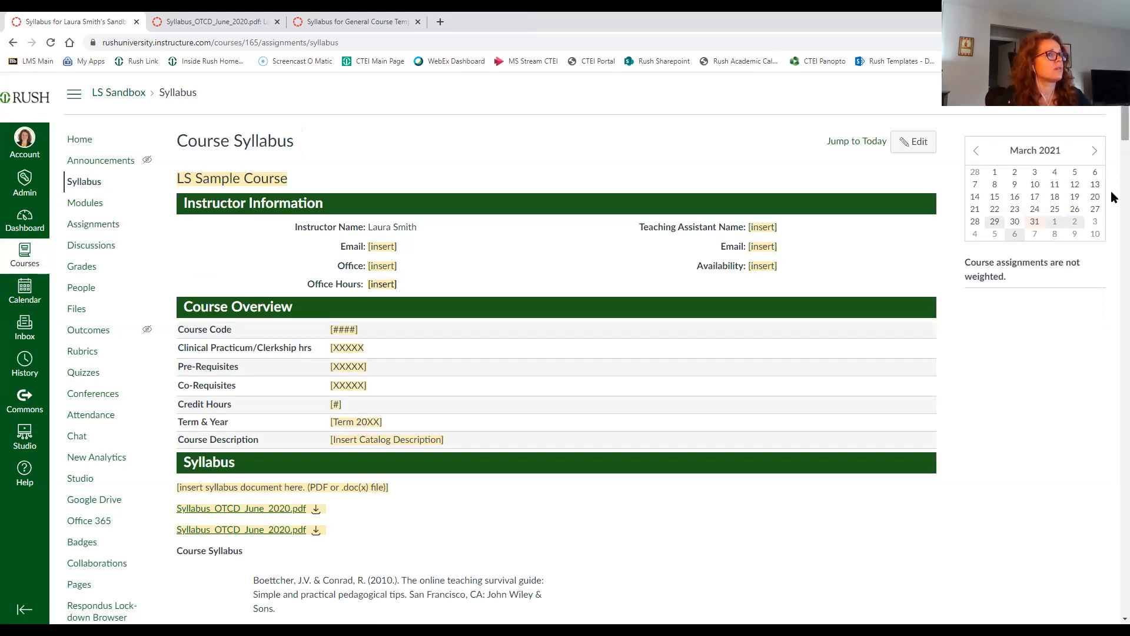
scroll(1106, 354, "down", 20)
scroll(1111, 612, "down", 6)
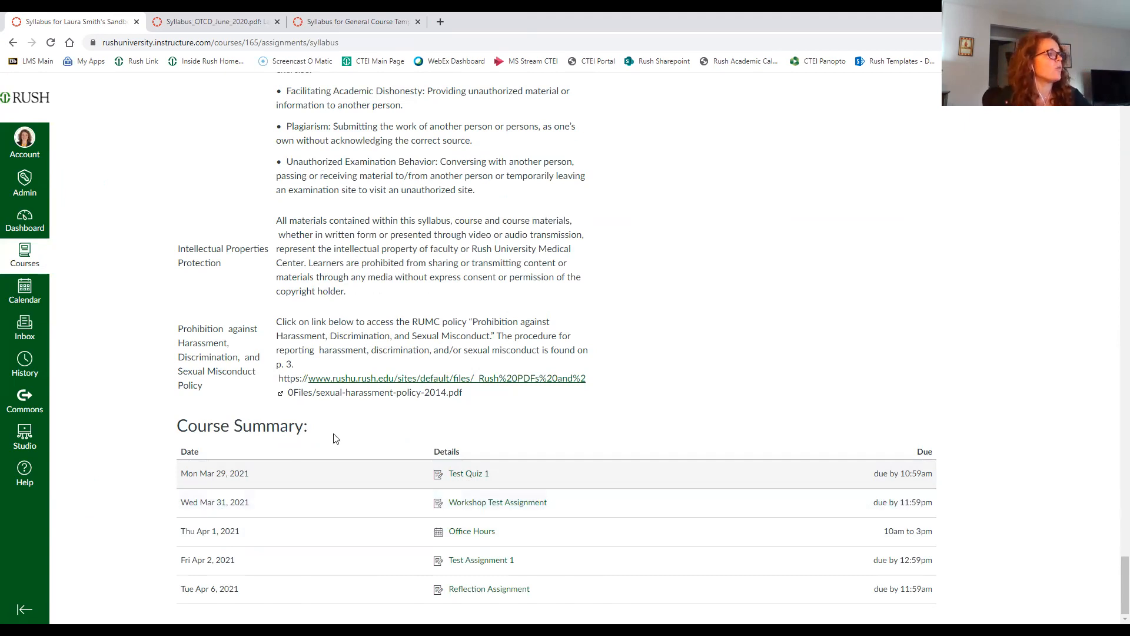
Check the March 2021 calendar for the Workshop Test Assignment, and return to the beginning of the course syllabus
left_click(36, 294)
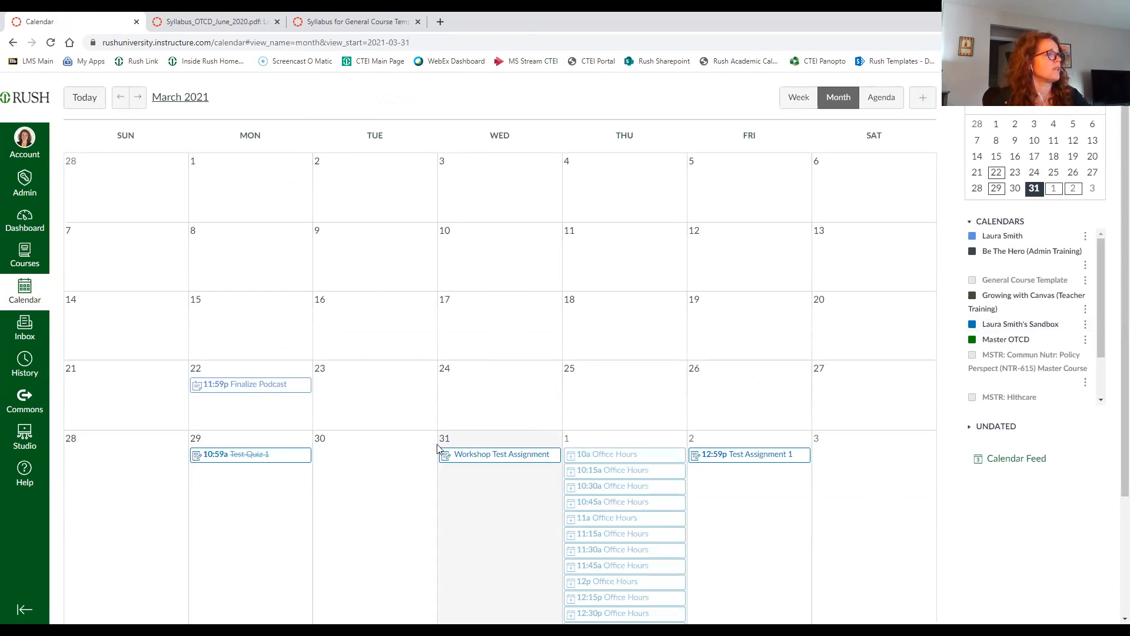
scroll(458, 428, "down", 2)
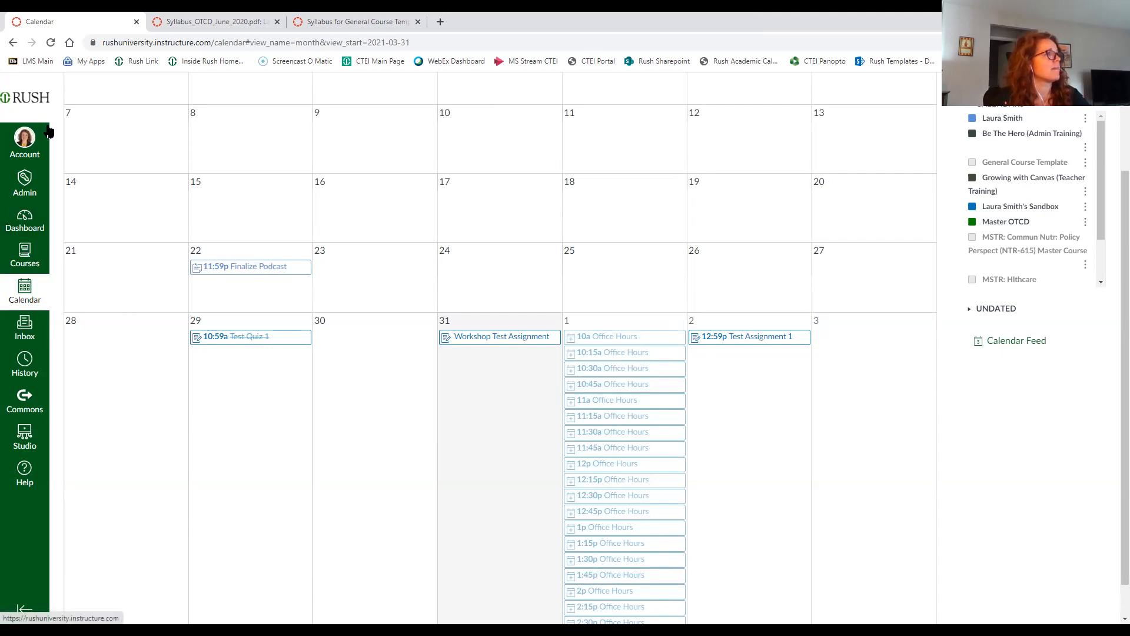
left_click(13, 43)
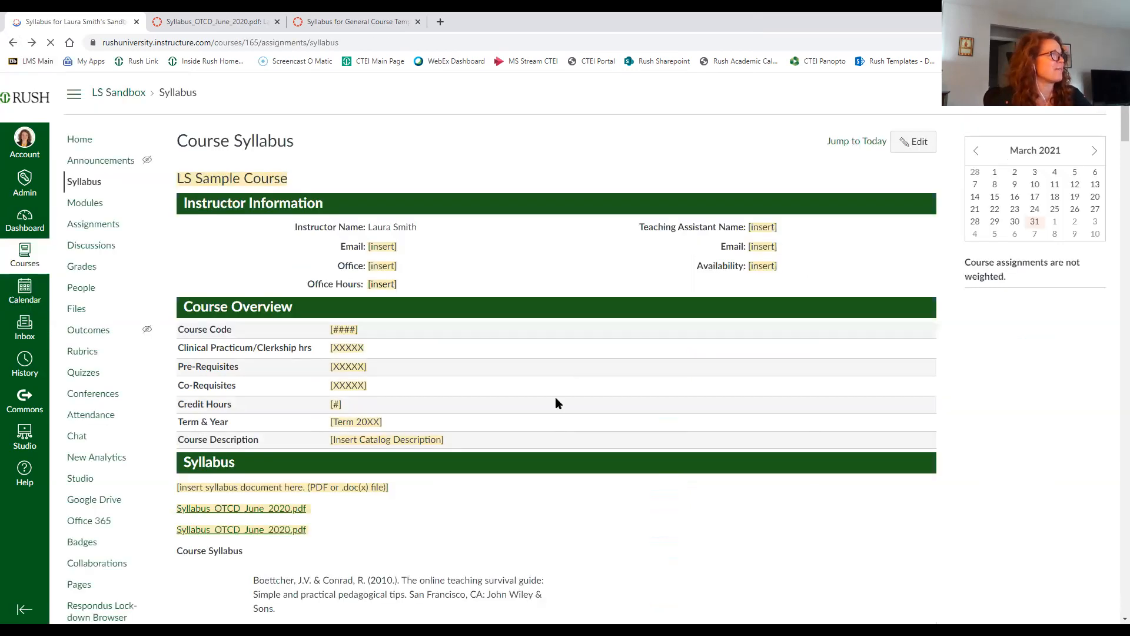
scroll(557, 400, "up", 10)
scroll(558, 405, "up", 15)
scroll(558, 406, "up", 20)
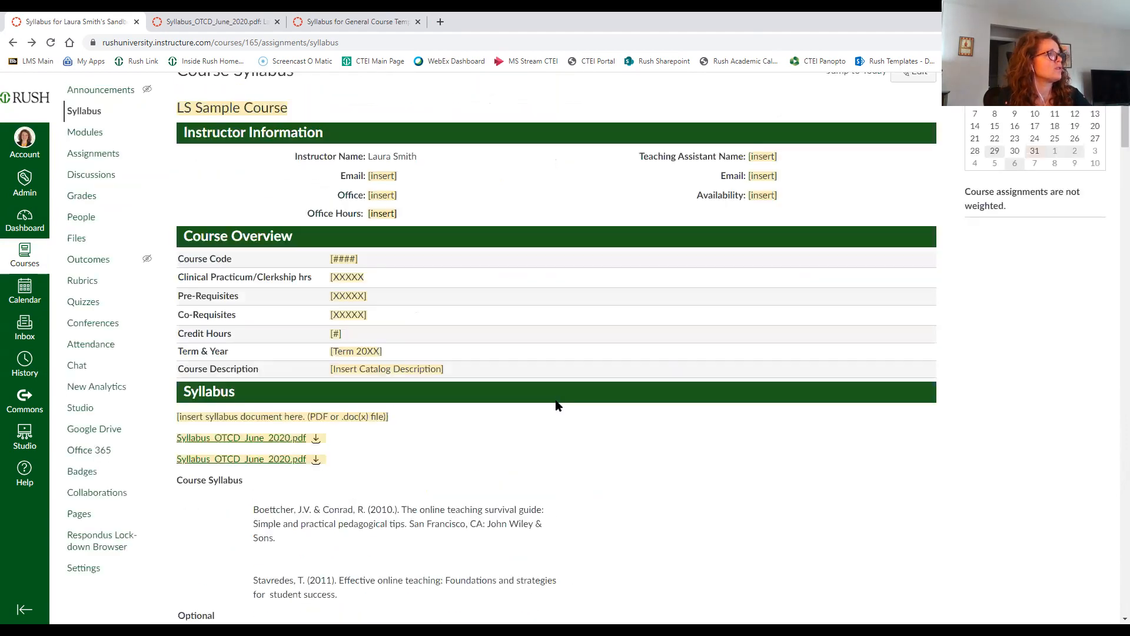
scroll(558, 405, "up", 2)
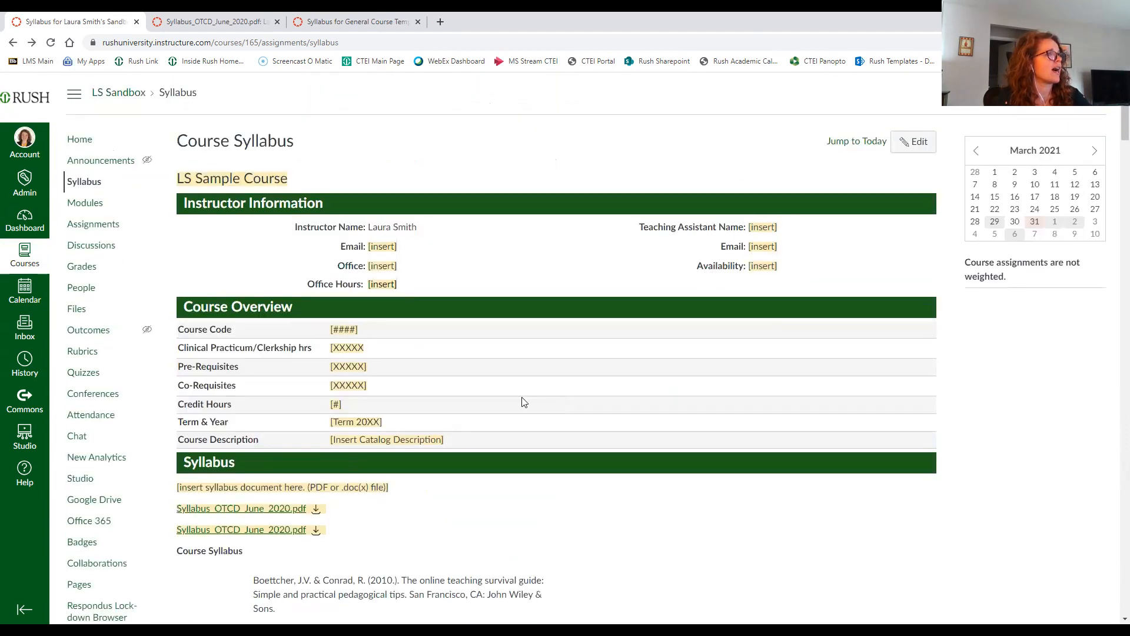
Open the syllabus description for editing and find the Quizzes row below the grading policies
left_click(906, 146)
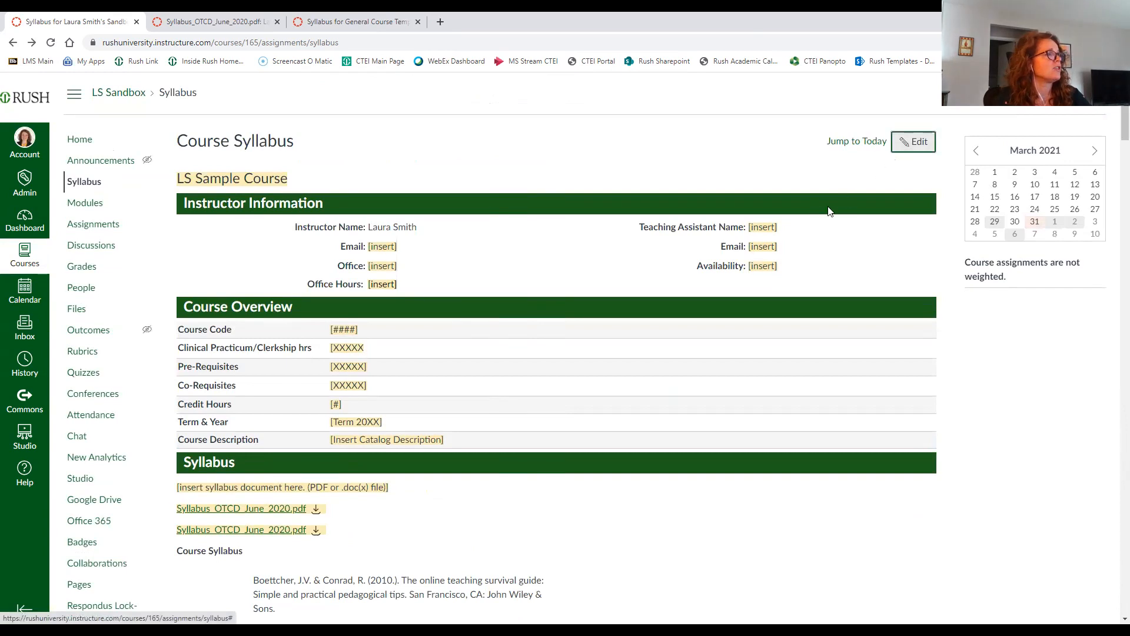
scroll(648, 337, "down", 10)
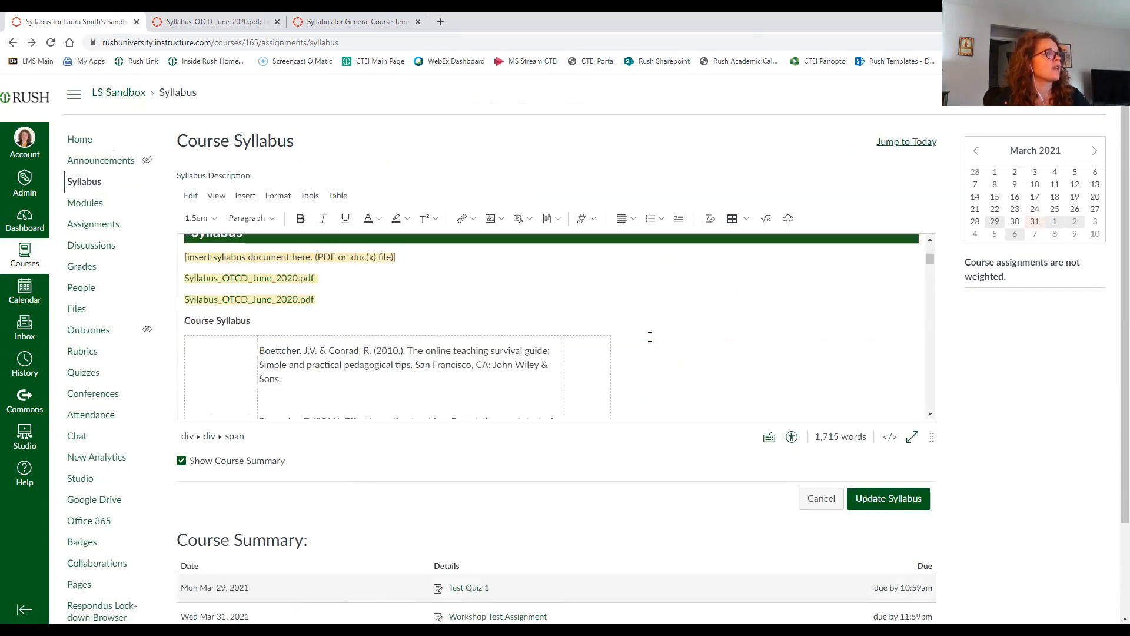
scroll(439, 335, "down", 3)
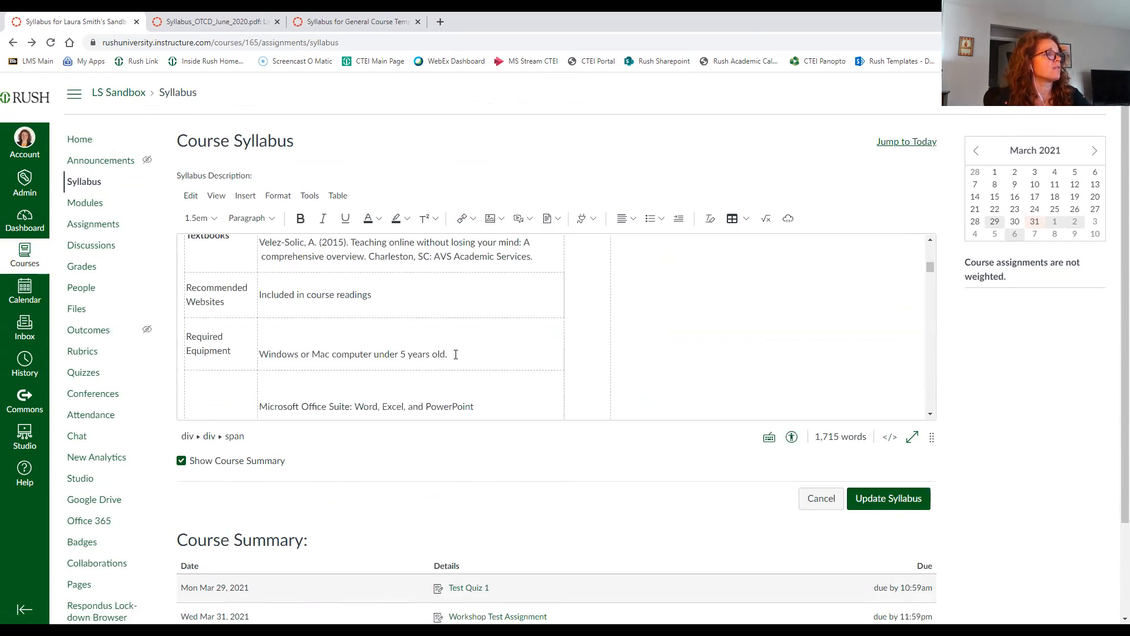
scroll(440, 352, "down", 2)
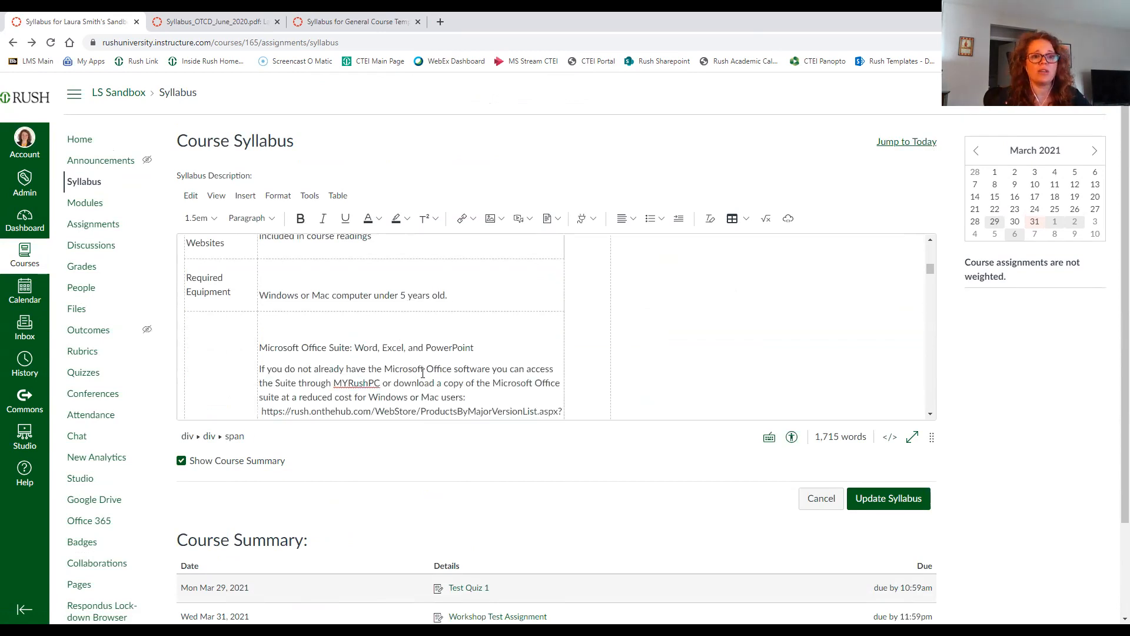
scroll(347, 354, "down", 5)
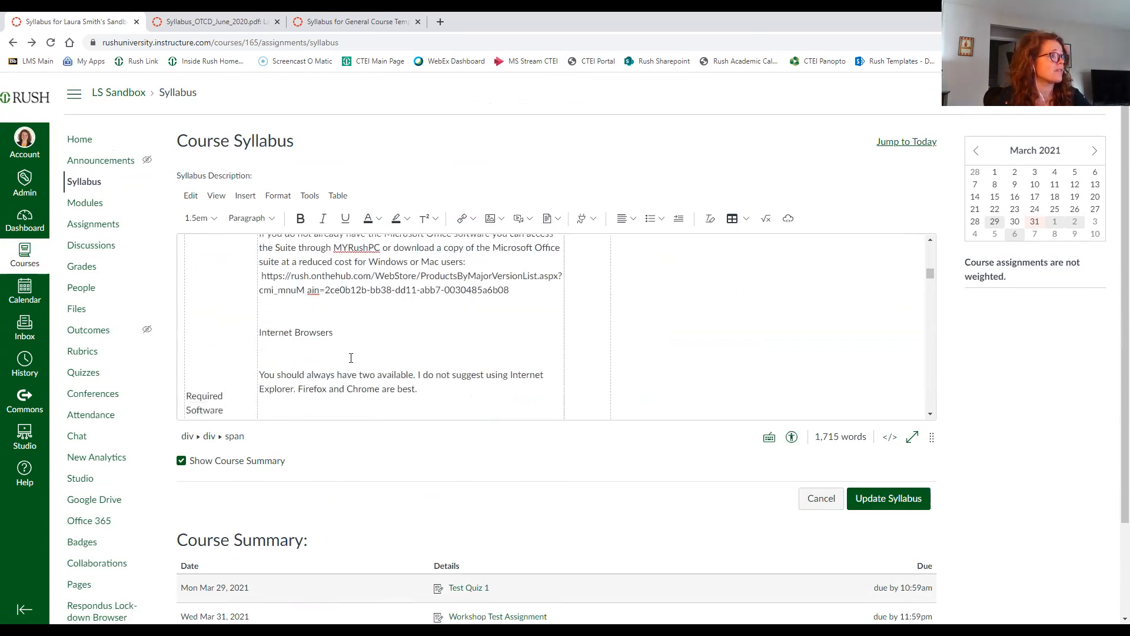
scroll(350, 358, "down", 1)
scroll(391, 361, "down", 5)
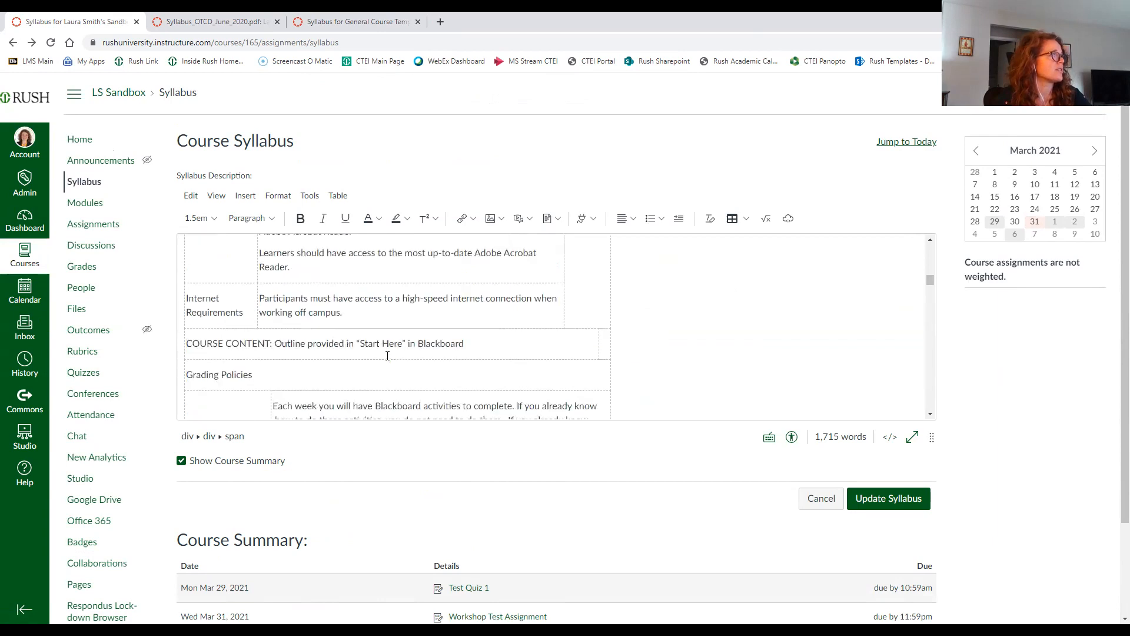
scroll(404, 360, "down", 2)
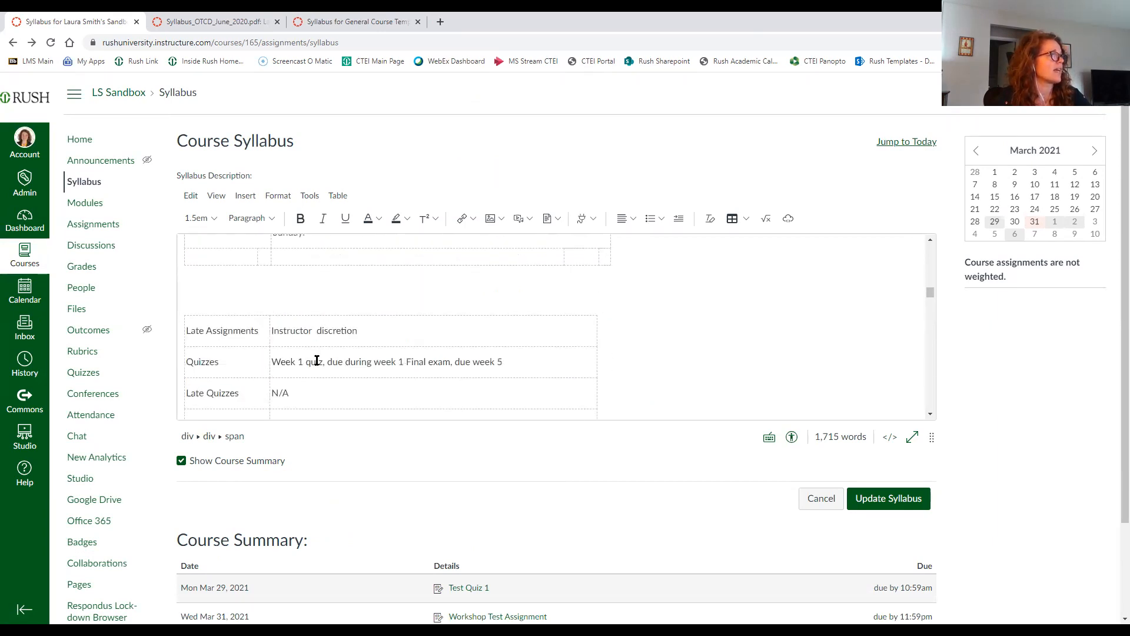
scroll(285, 353, "down", 1)
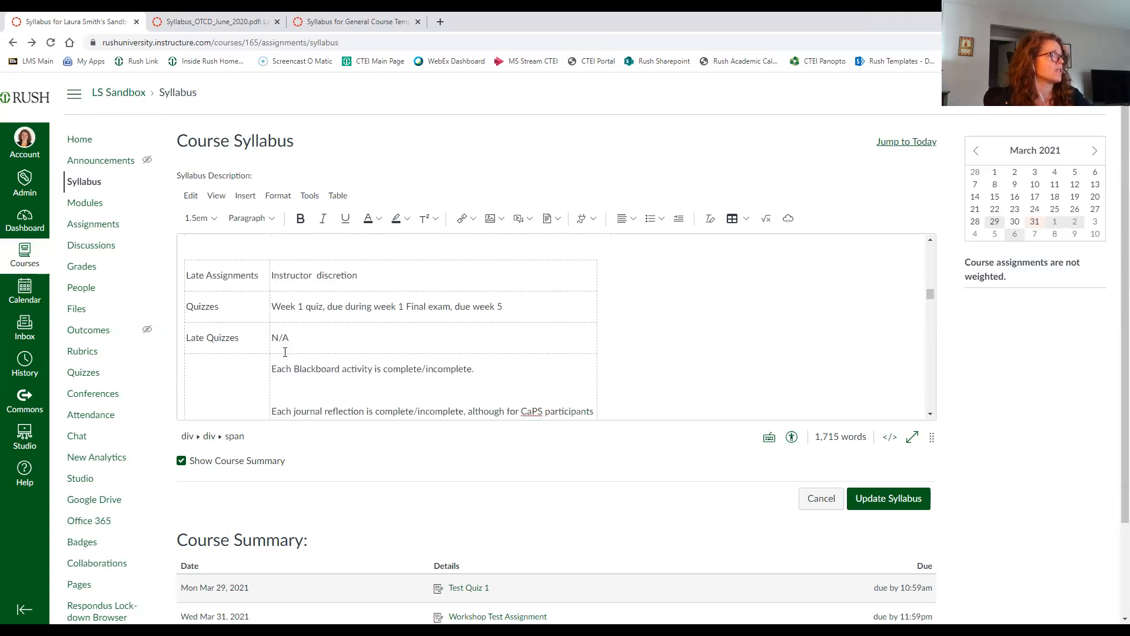
Link the text "Week 1 quiz" in the Quizzes row to the course's Test Quiz 1 as a course link
left_click(324, 301)
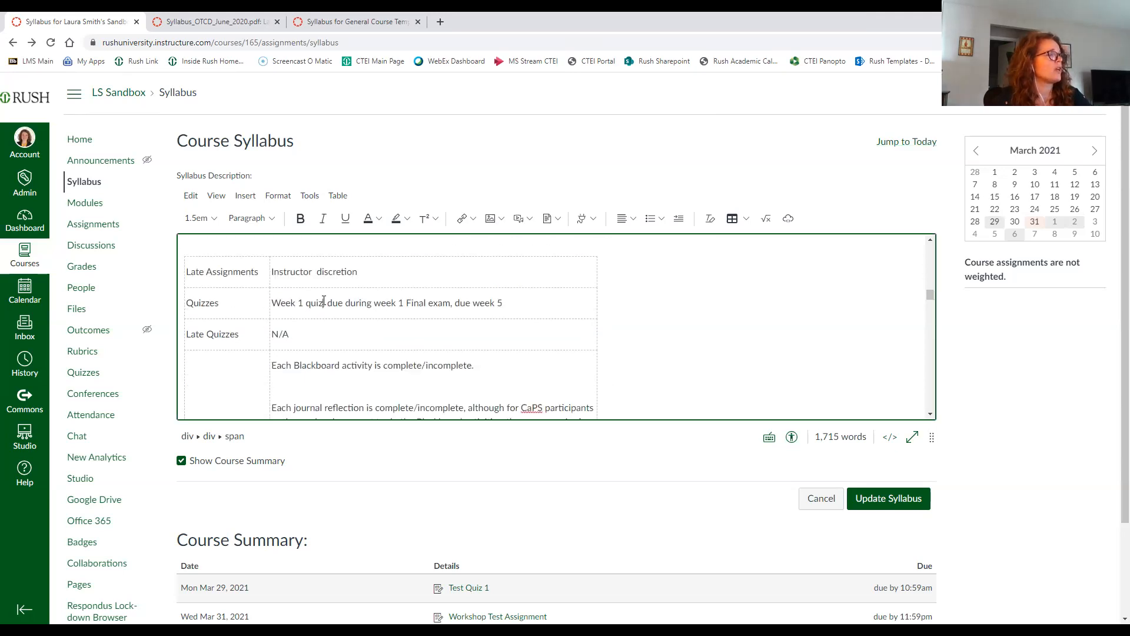
left_click_drag(322, 305, 269, 303)
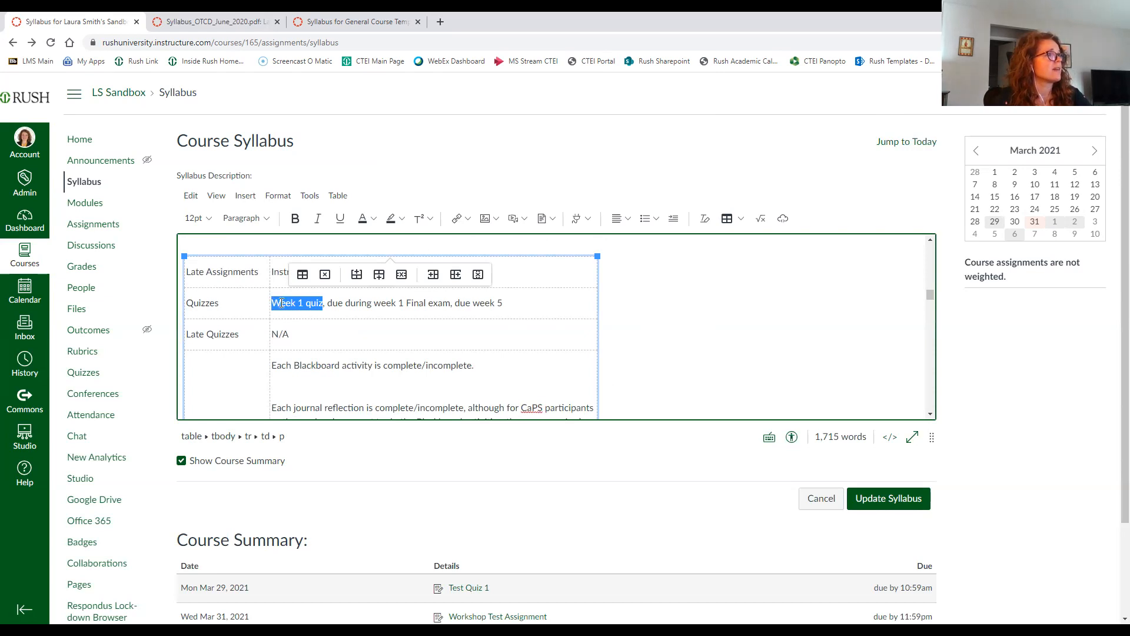
left_click(469, 220)
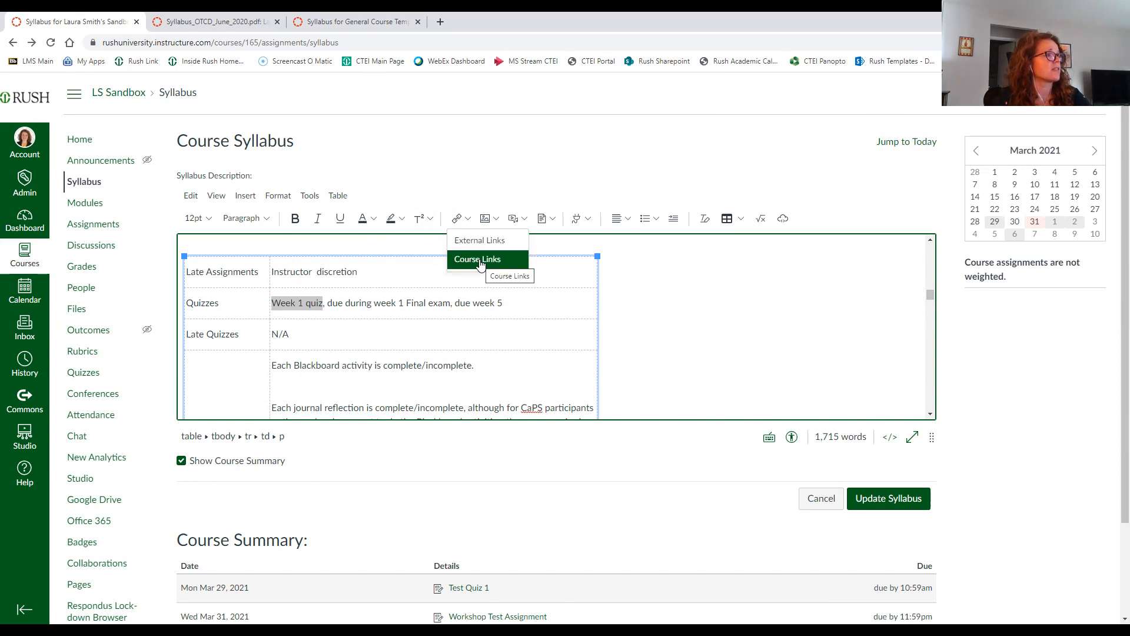
left_click(479, 262)
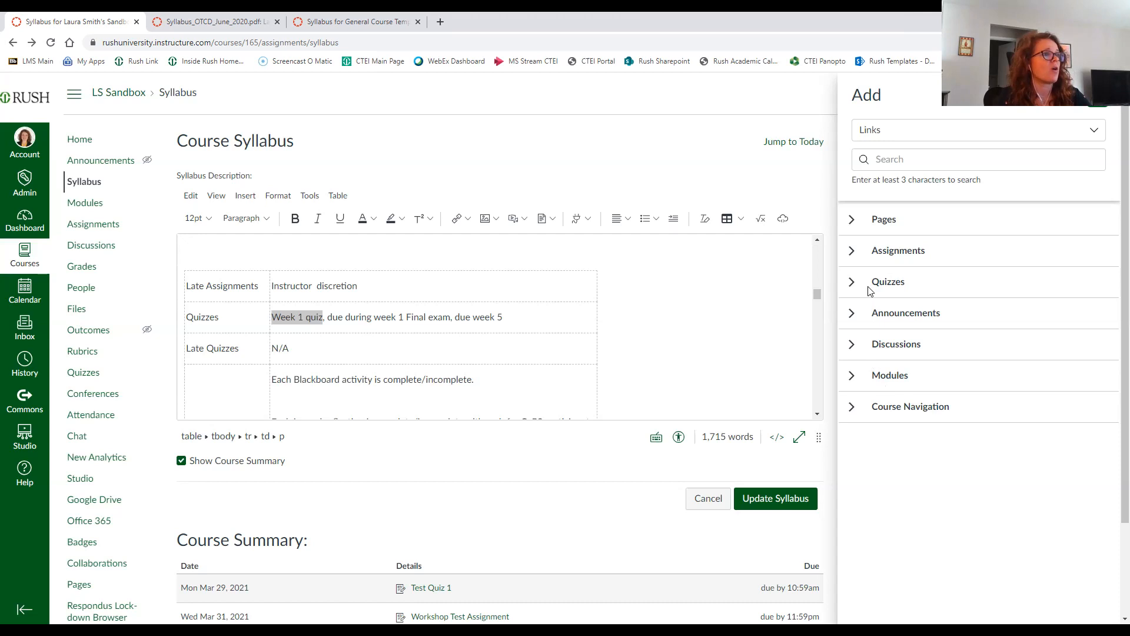
left_click(851, 288)
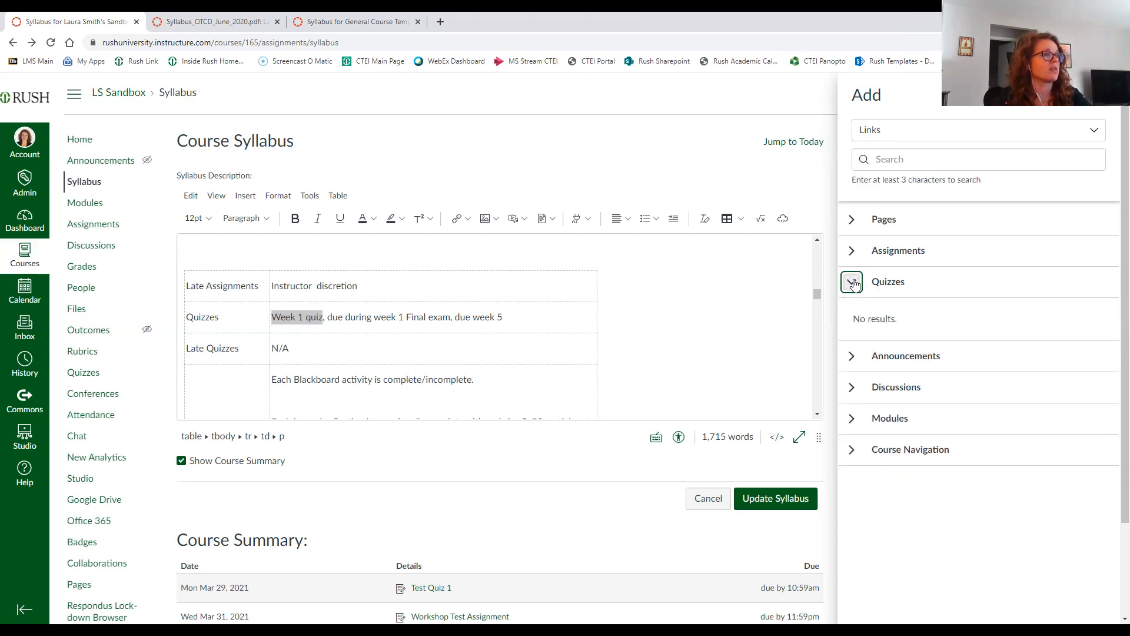
left_click(852, 283)
left_click(851, 251)
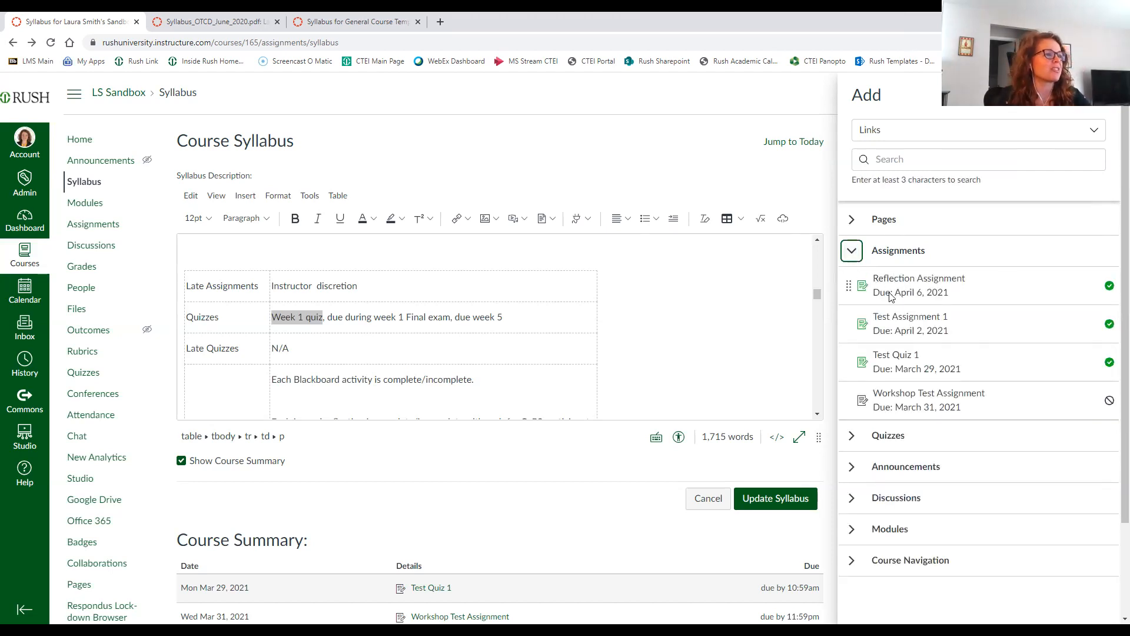
left_click(901, 362)
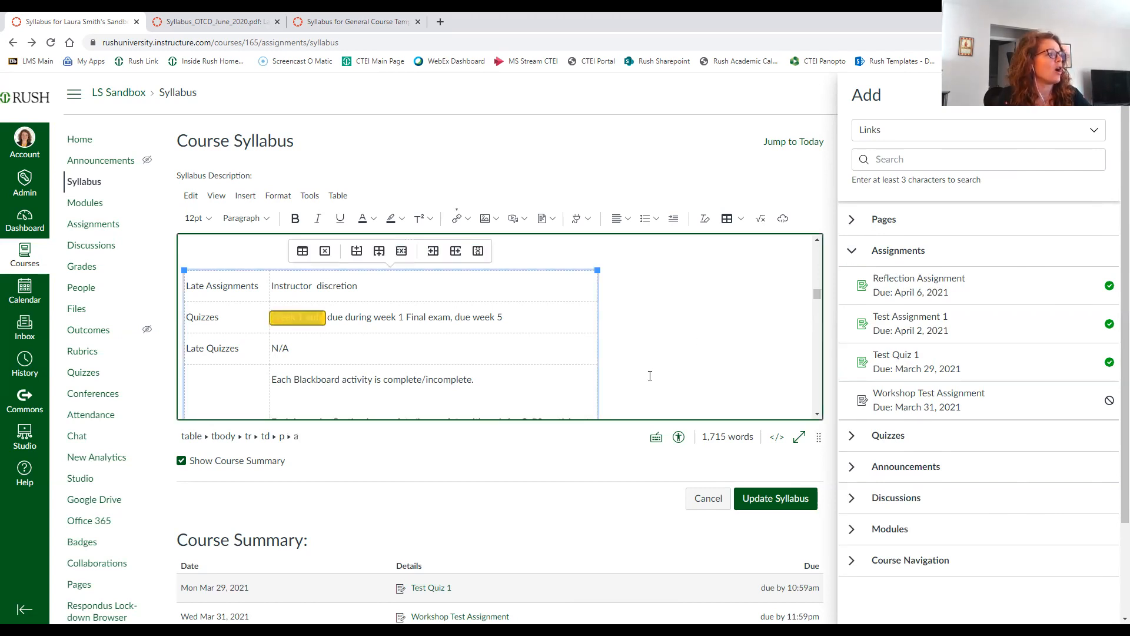
left_click(309, 318)
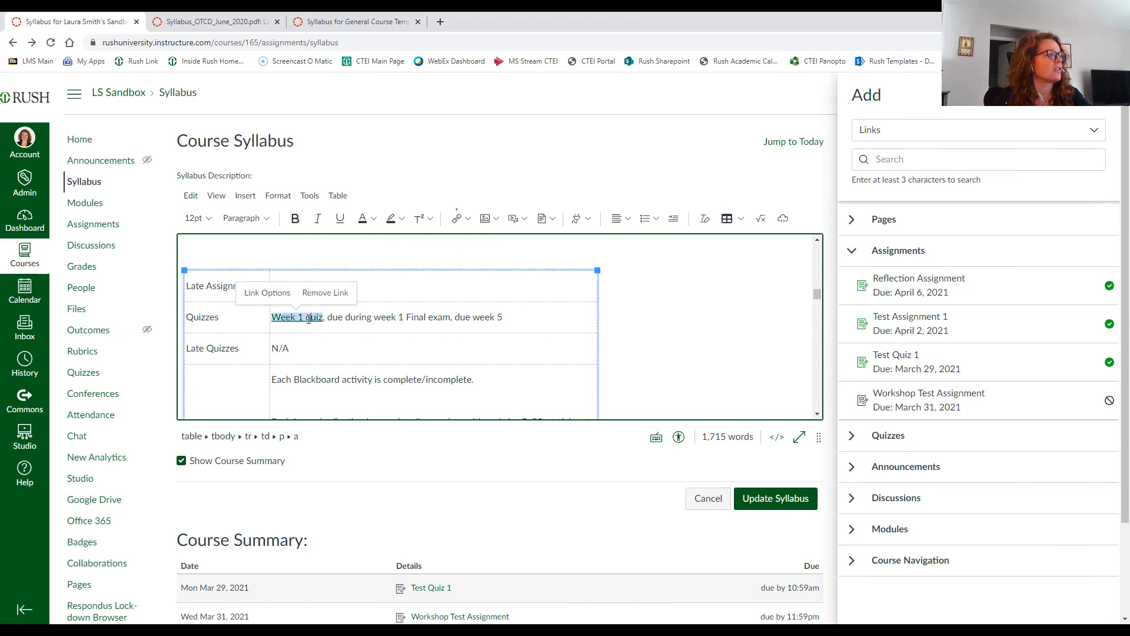
Save the updated syllabus and test the Week 1 quiz link in the Quizzes row, returning to the syllabus
left_click(782, 501)
scroll(487, 395, "down", 5)
scroll(487, 395, "down", 15)
scroll(487, 388, "up", 1)
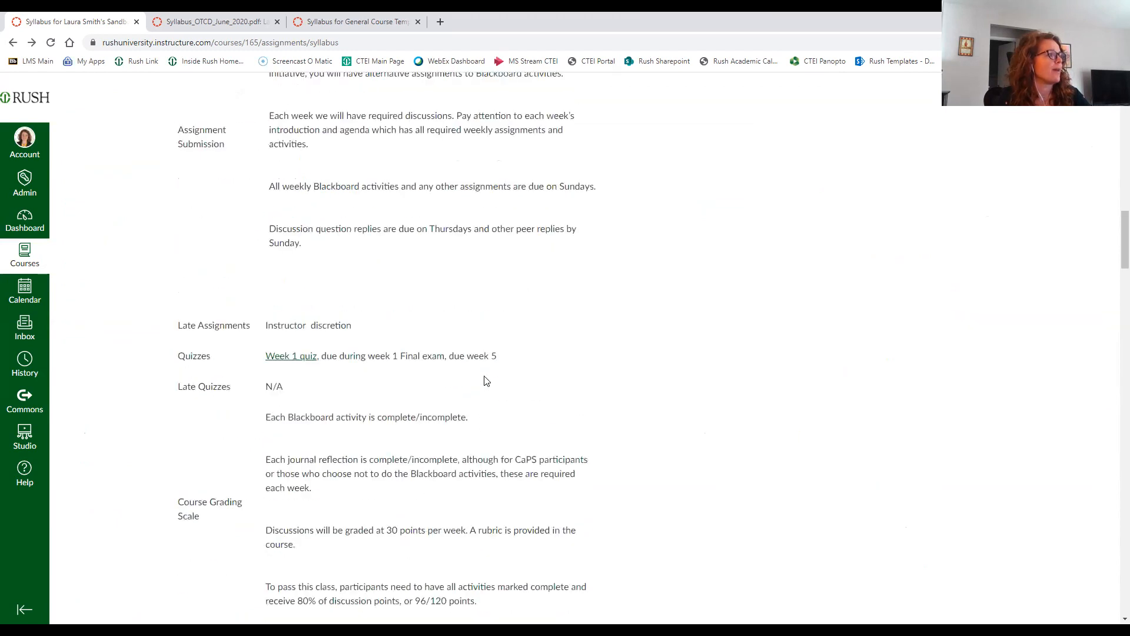
left_click(290, 358)
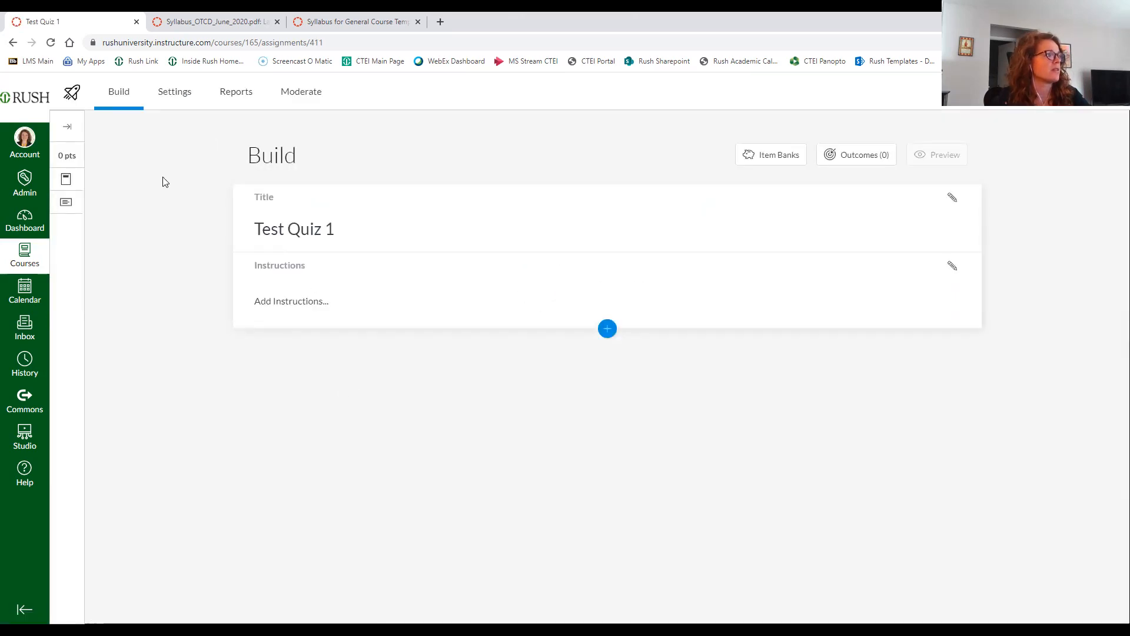
left_click(16, 49)
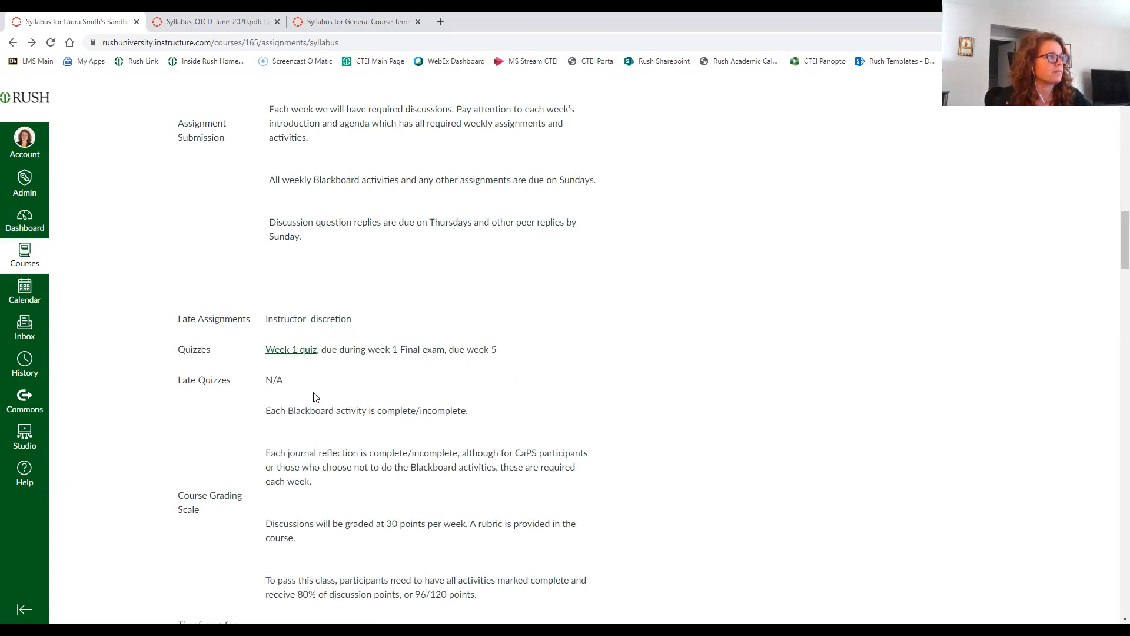
Review the syllabus from the Quizzes row back up through the PDF links to the Instructor Information section
scroll(442, 391, "up", 1)
scroll(442, 391, "up", 10)
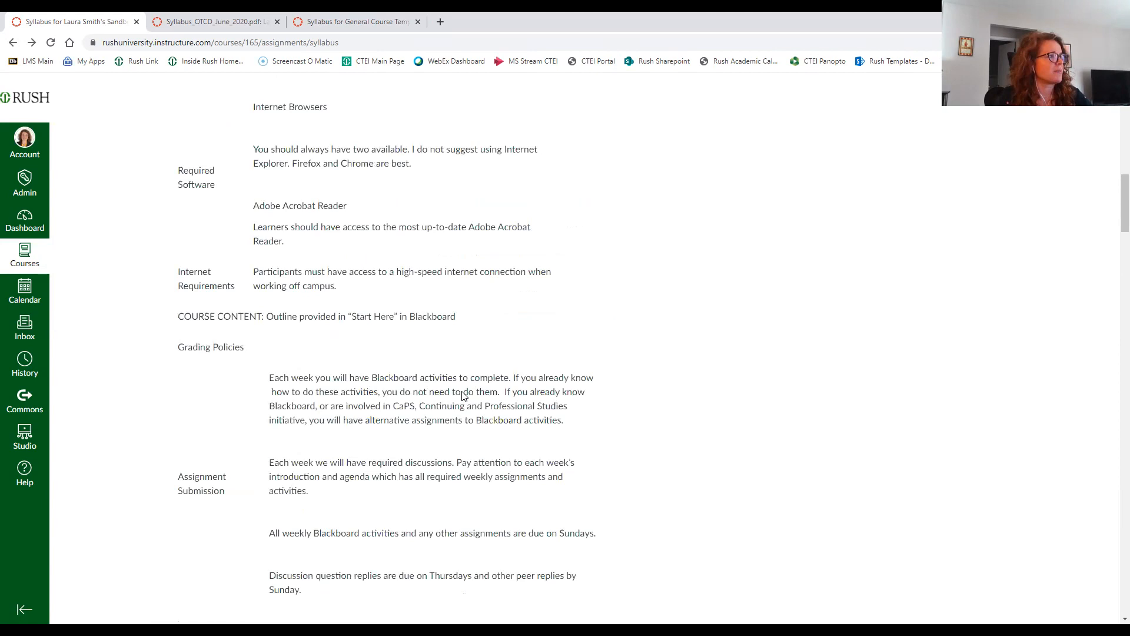
scroll(461, 390, "up", 3)
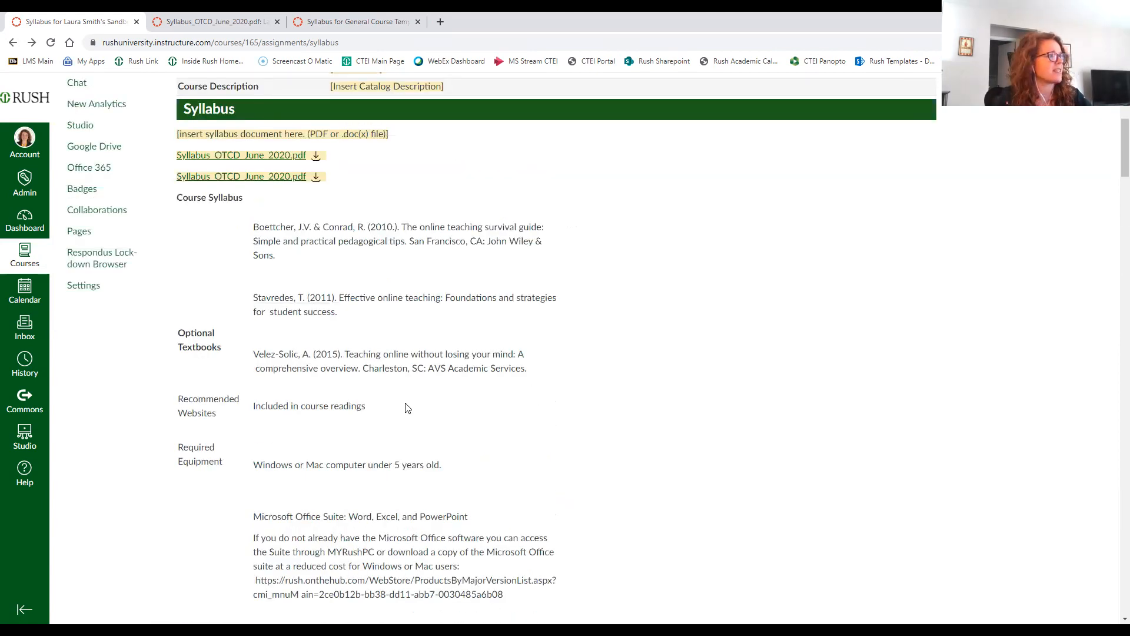
scroll(425, 404, "up", 6)
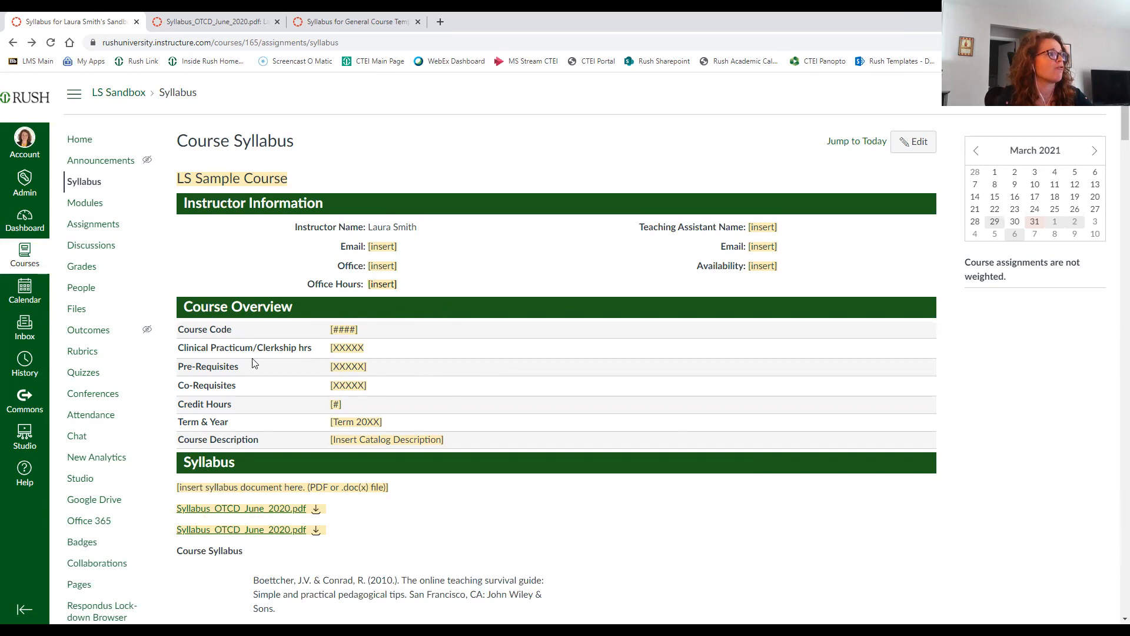
scroll(271, 454, "down", 1)
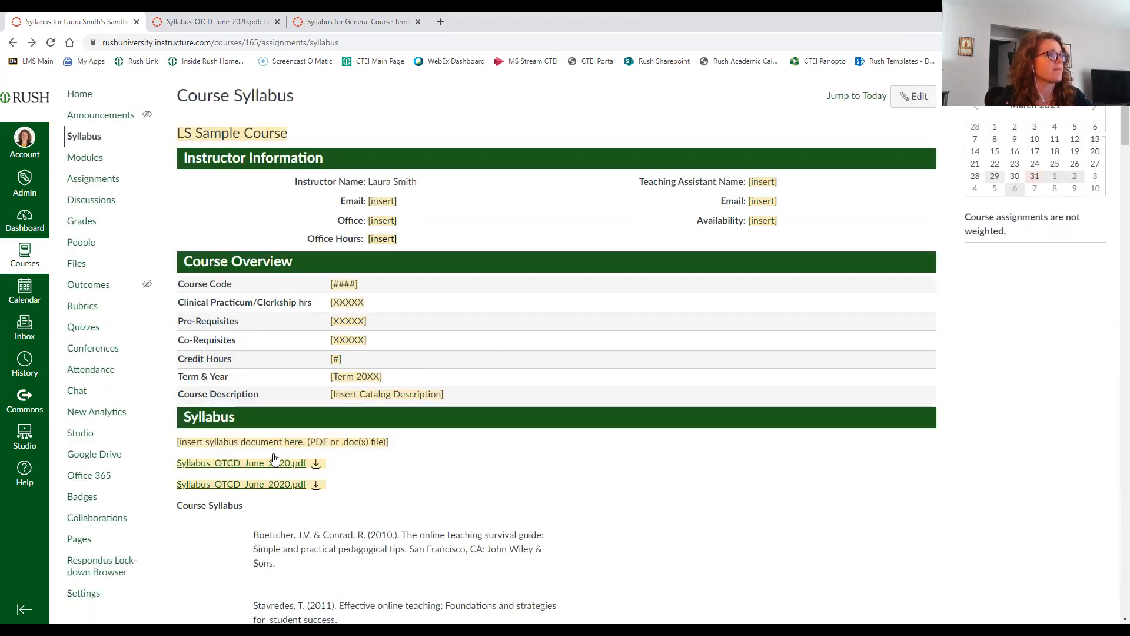
scroll(309, 462, "up", 1)
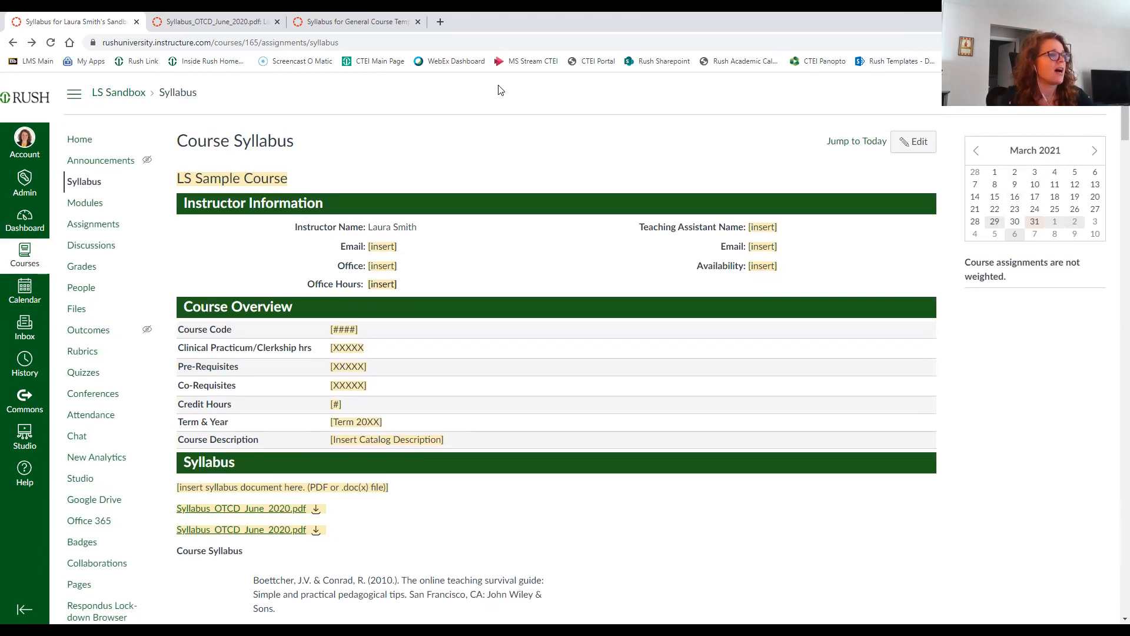
Open the month calendar and examine the Workshop Test Assignment entry and the list of course calendars
left_click(22, 302)
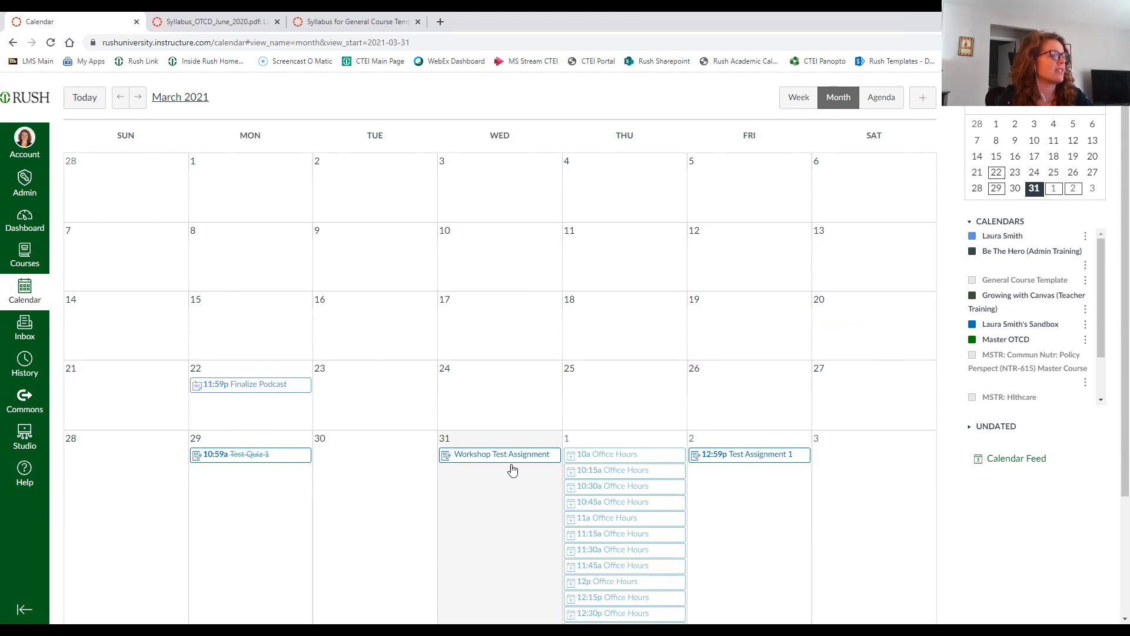
mouse_move(500, 461)
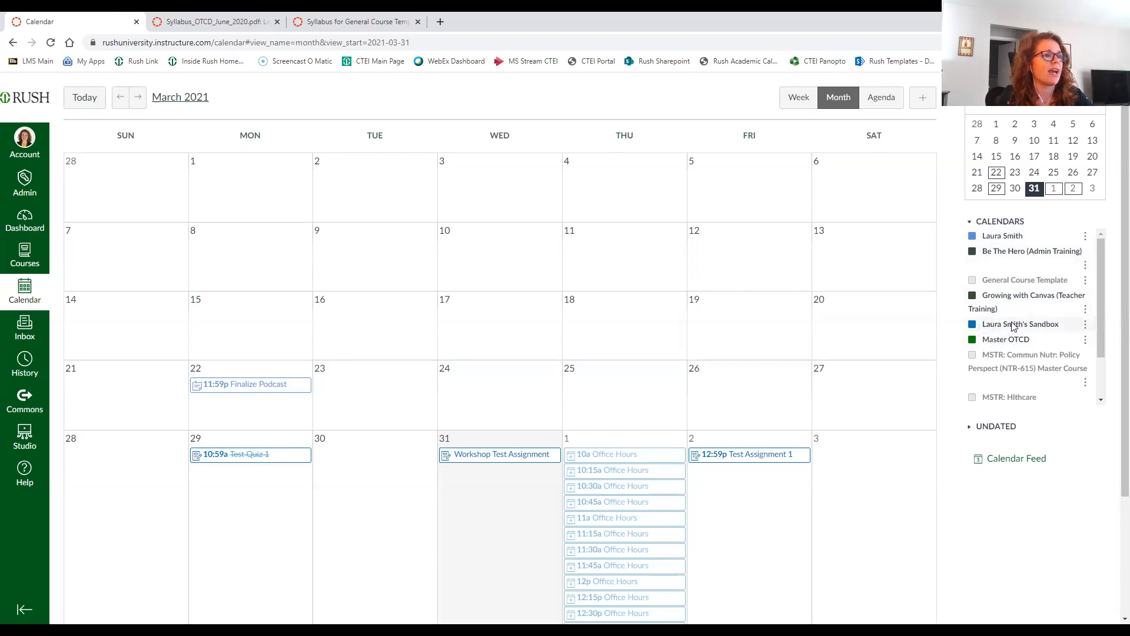
scroll(1003, 327, "down", 2)
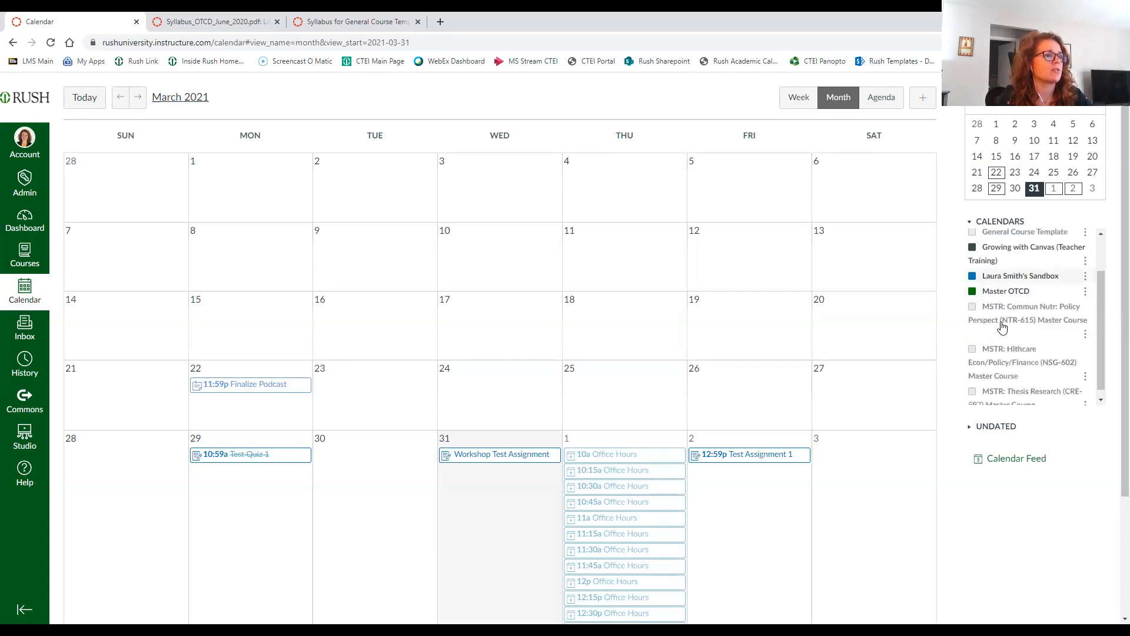
scroll(989, 329, "up", 2)
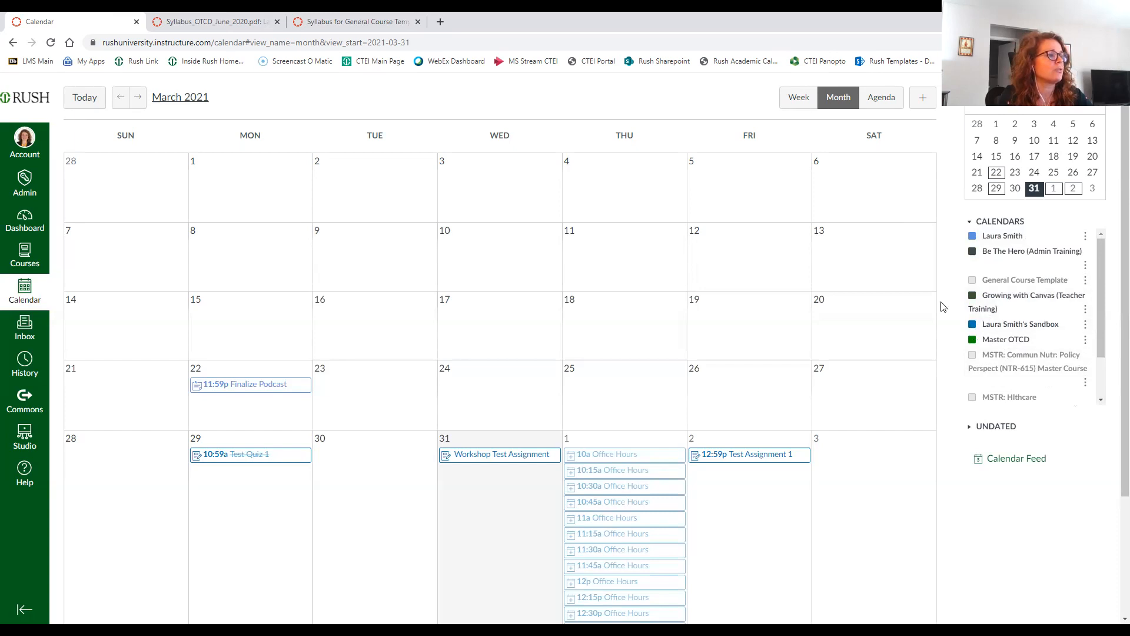
Hide the sandbox course's calendar and show it again to check which March 2021 entries belong to it
scroll(610, 486, "down", 1)
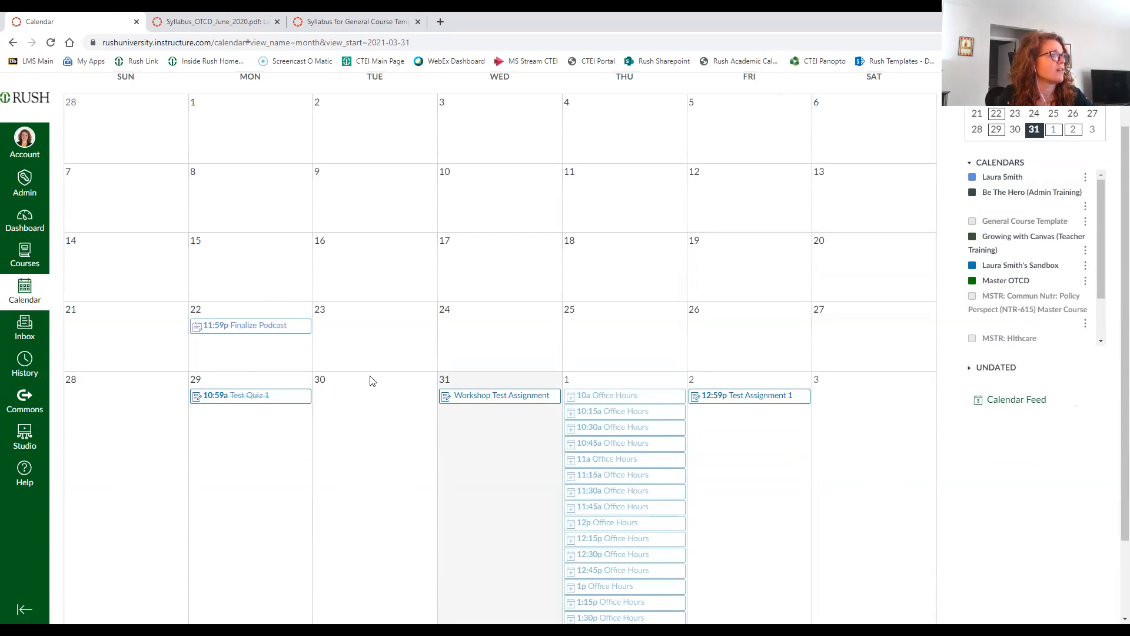
scroll(768, 530, "up", 1)
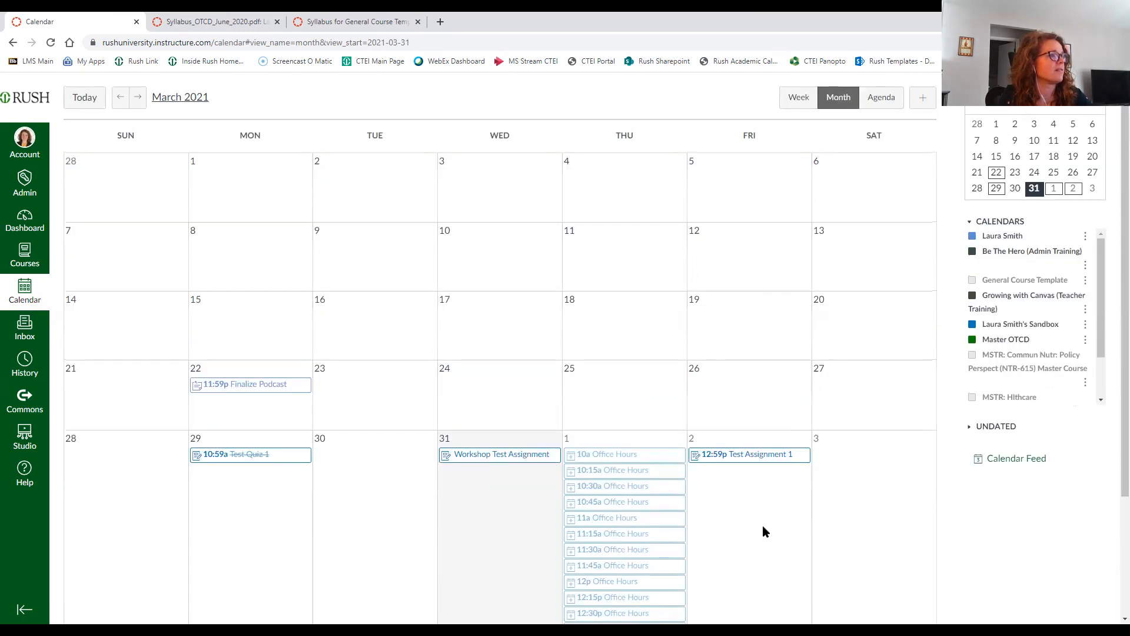
scroll(763, 527, "down", 1)
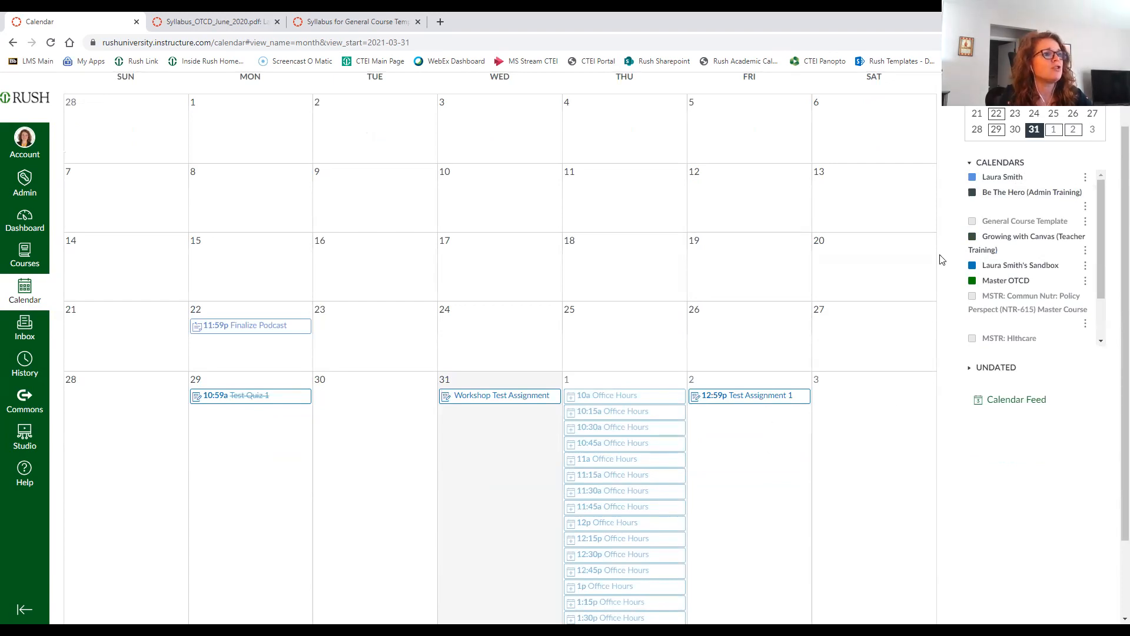
left_click(972, 265)
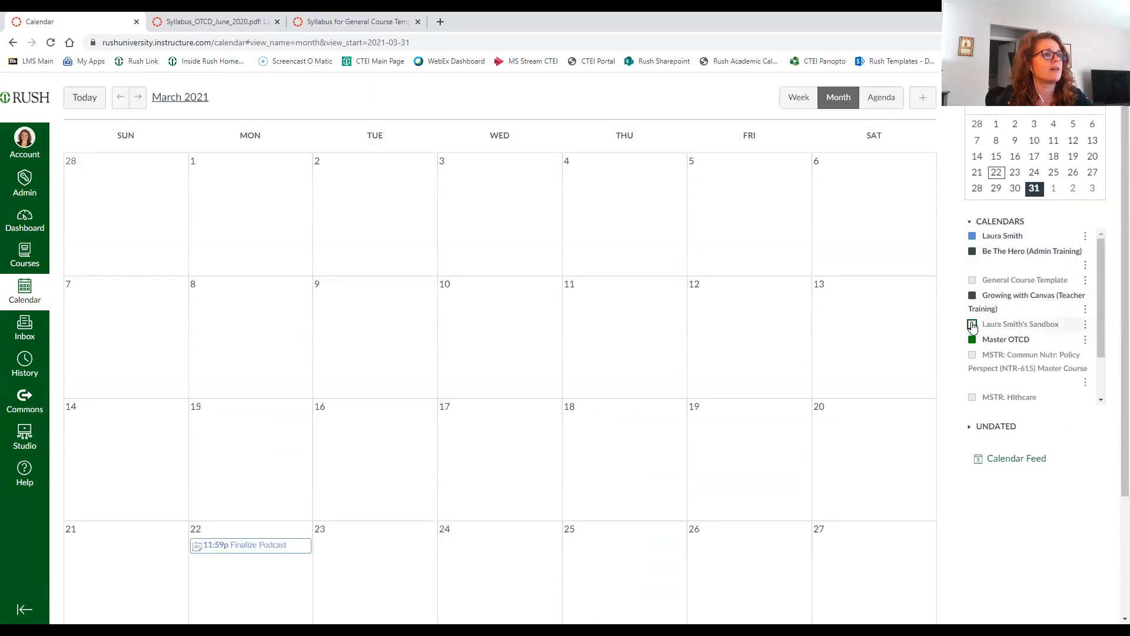
left_click(978, 324)
Hide the Growing with Canvas, personal, Master OTCD and Be The Hero calendars, keeping only the sandbox course's calendar shown
left_click(972, 300)
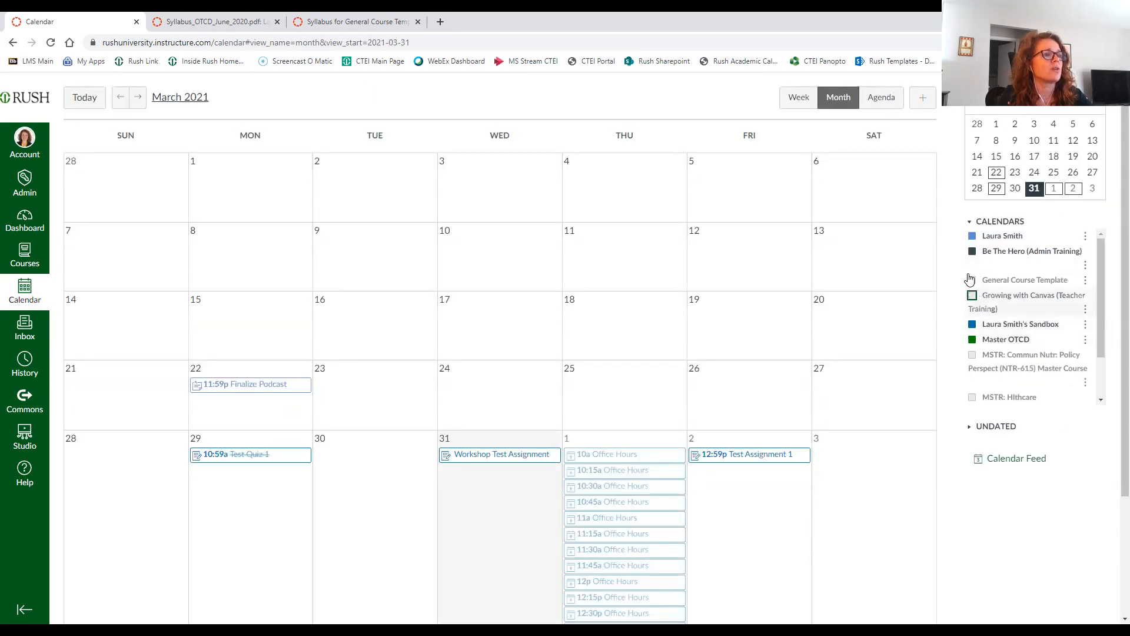
left_click(970, 237)
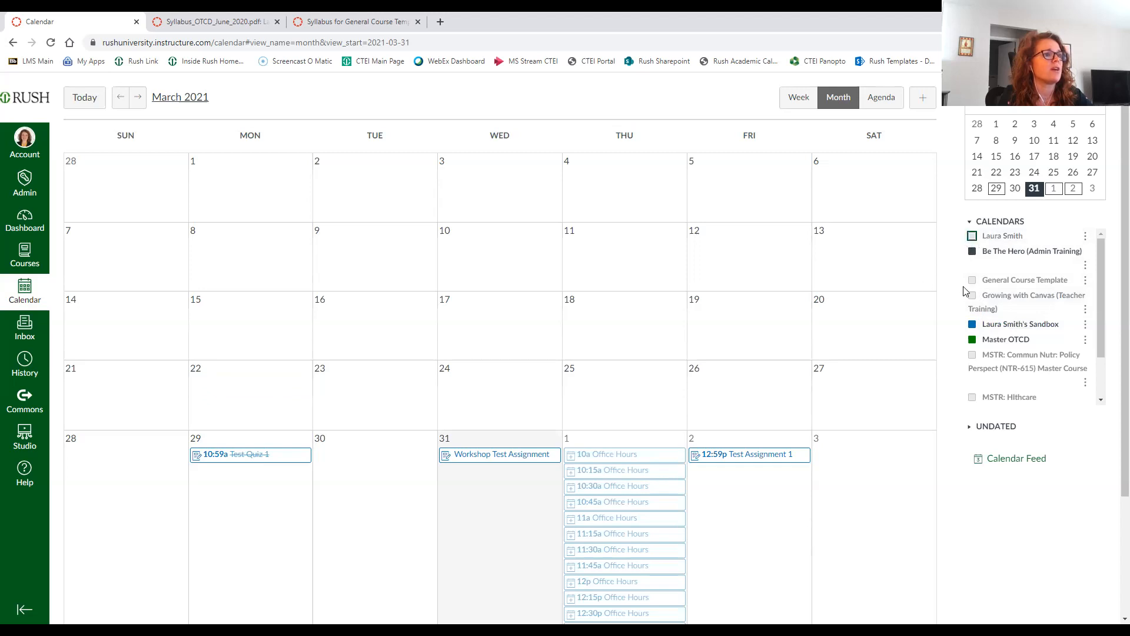
left_click(973, 340)
scroll(995, 353, "down", 5)
scroll(995, 353, "up", 5)
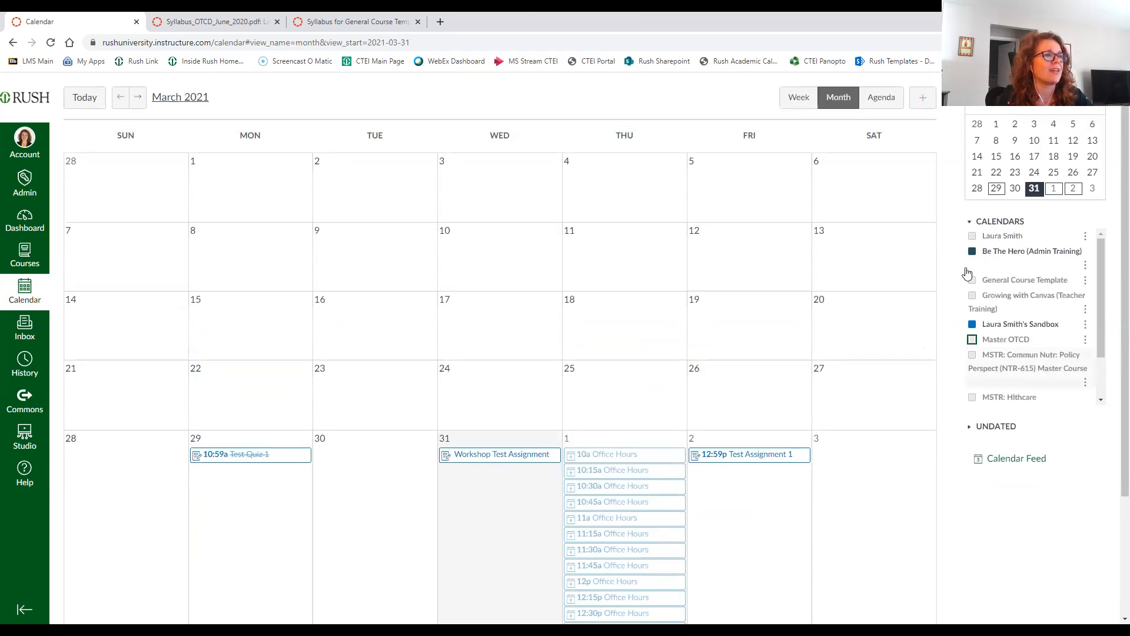
left_click(972, 251)
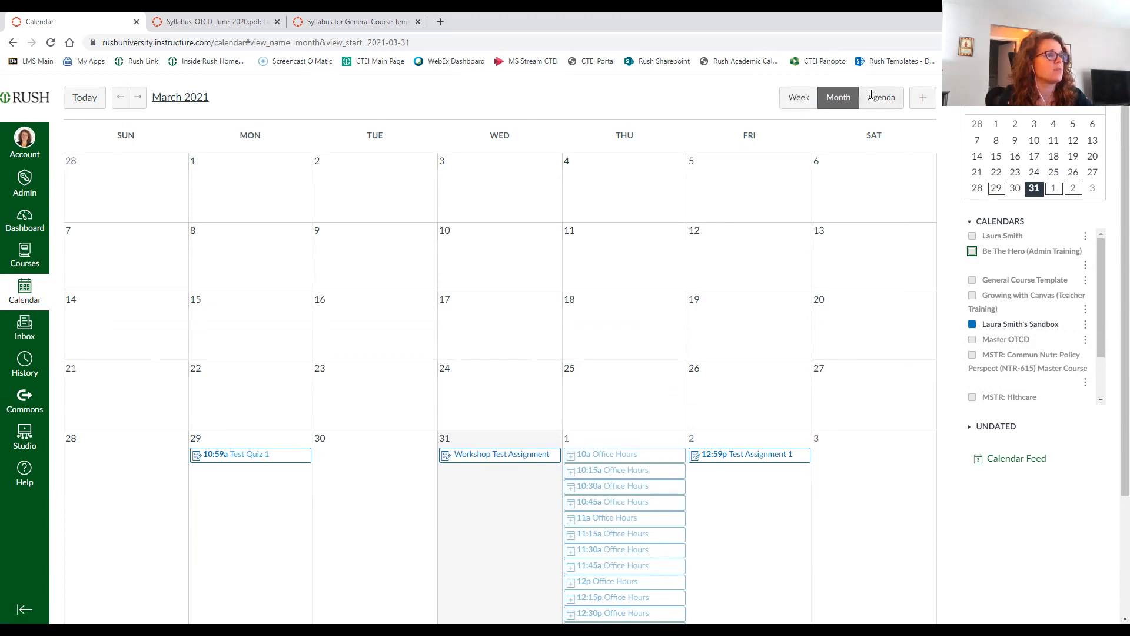
Examine the course entries in the weekly calendar view for Mar 28 to Apr 3, 2021, and return to the month view
left_click(795, 99)
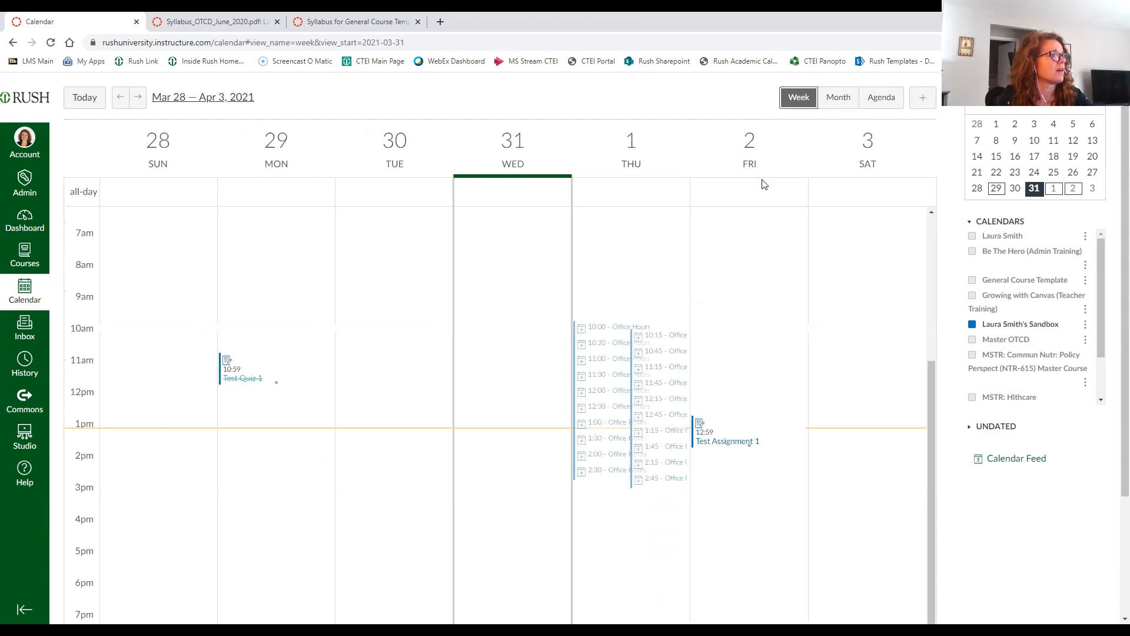
scroll(649, 312, "down", 1)
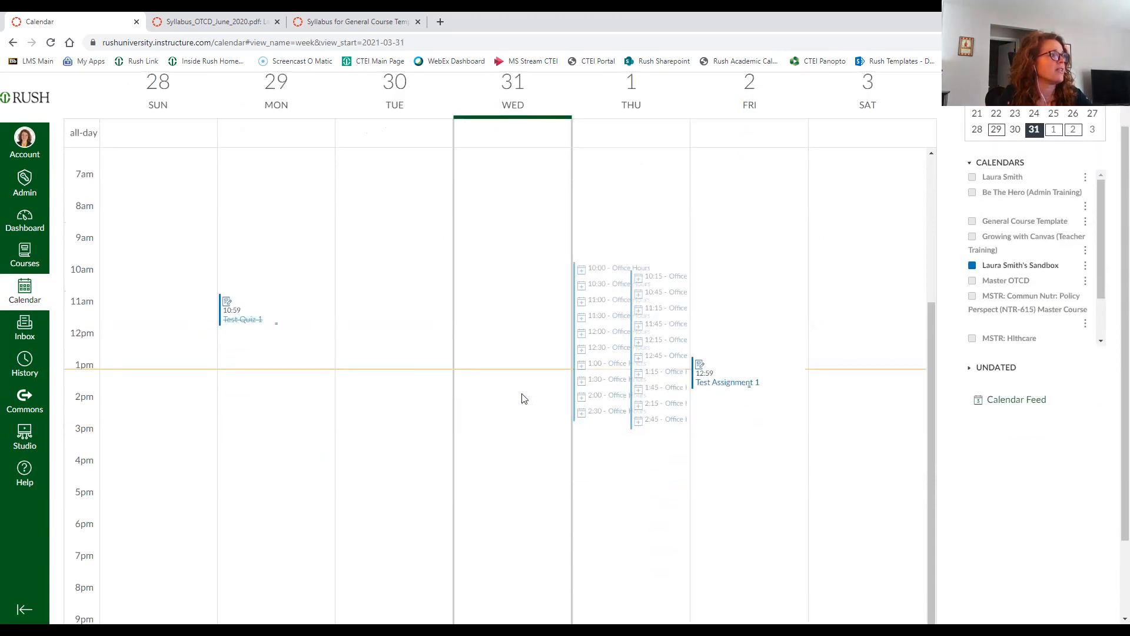
scroll(769, 356, "up", 3)
scroll(839, 370, "down", 1)
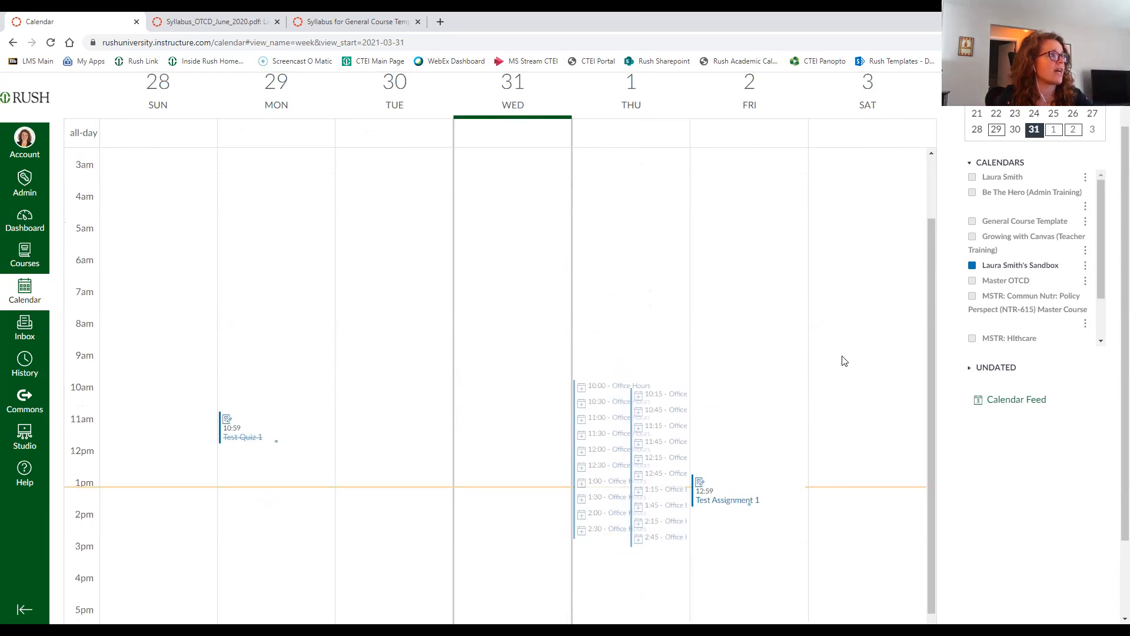
scroll(843, 360, "up", 3)
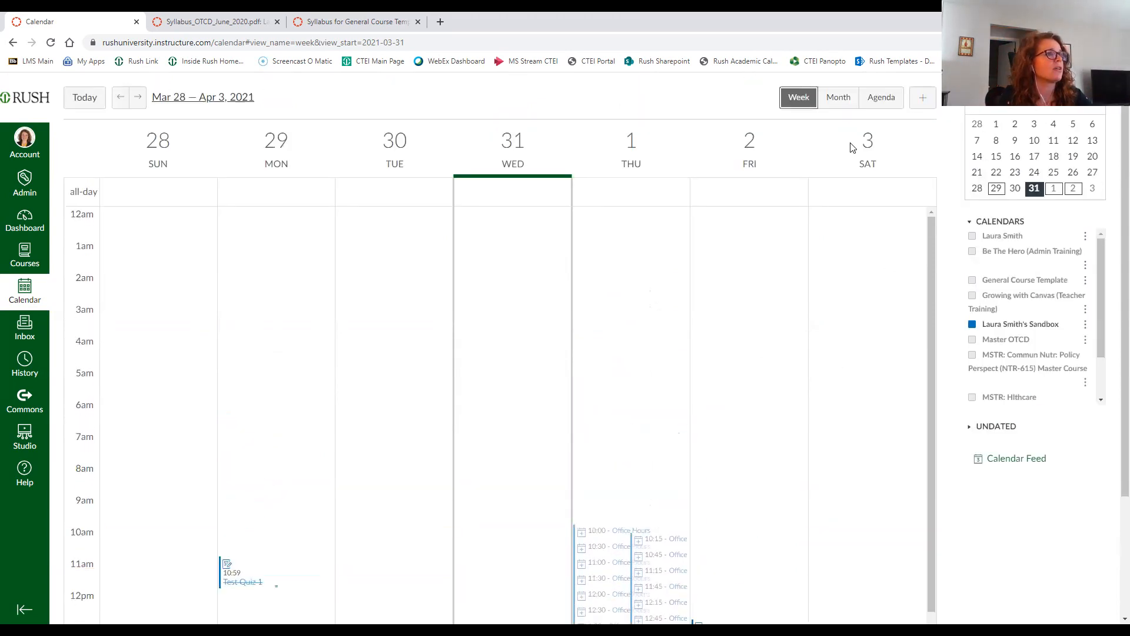
left_click(839, 98)
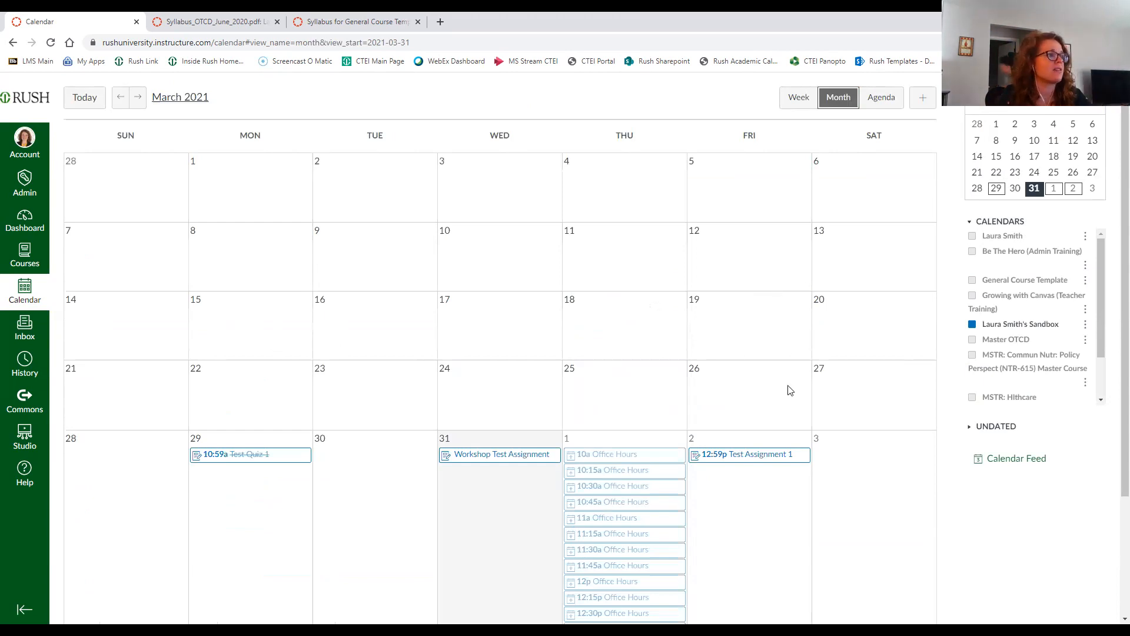
Examine the agenda view's list of assignments and office hours, and return to the month view
left_click(888, 104)
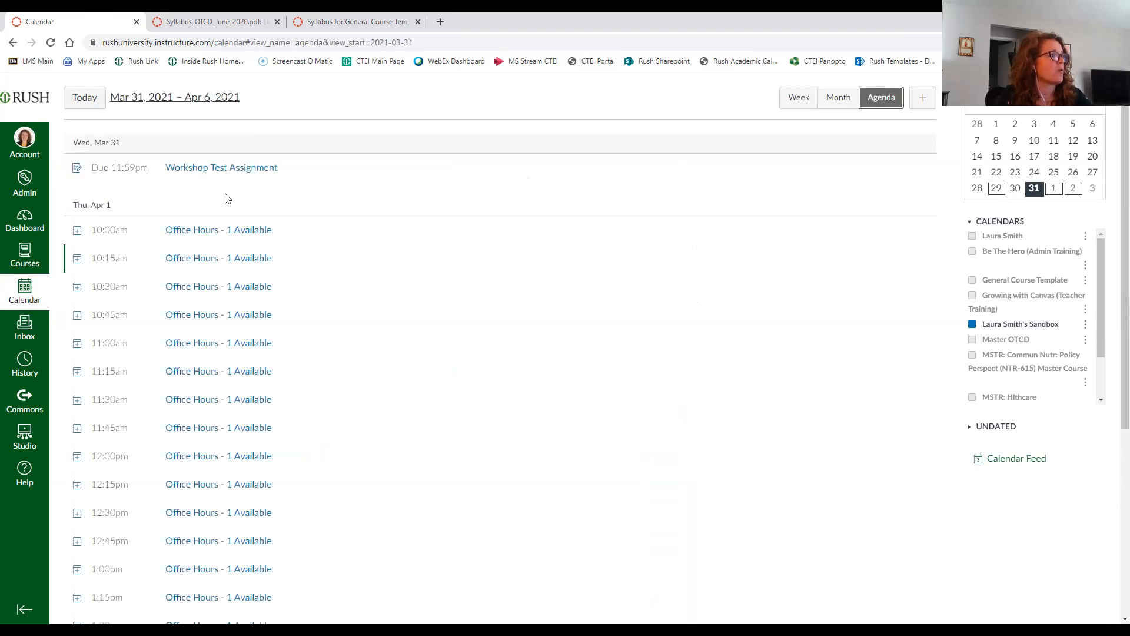
scroll(238, 388, "down", 5)
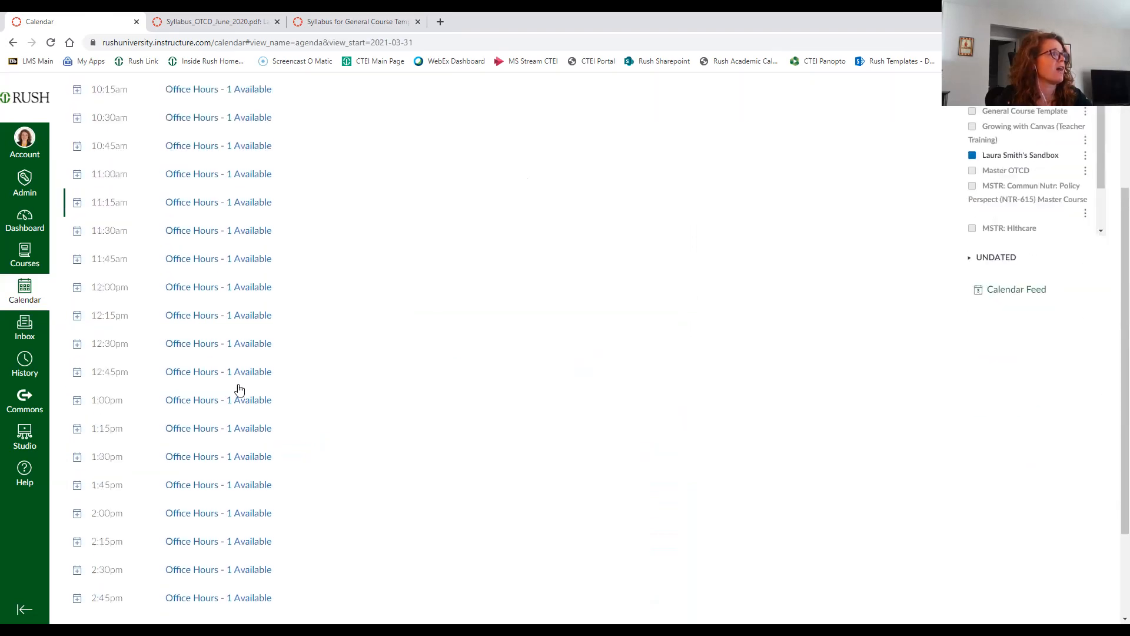
scroll(253, 468, "up", 4)
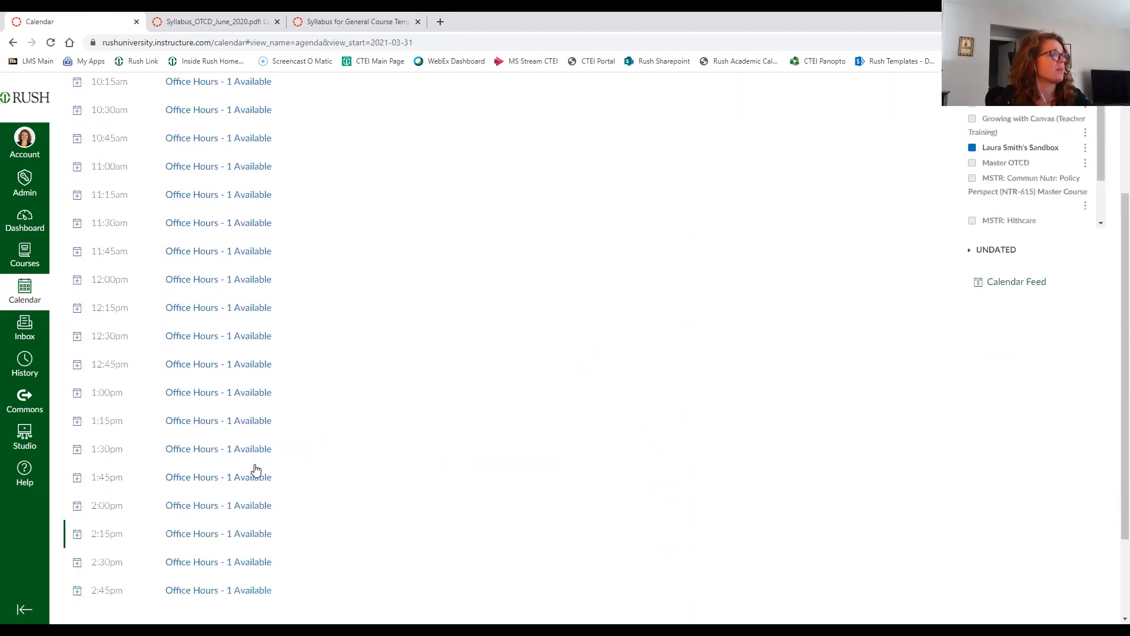
scroll(260, 462, "up", 1)
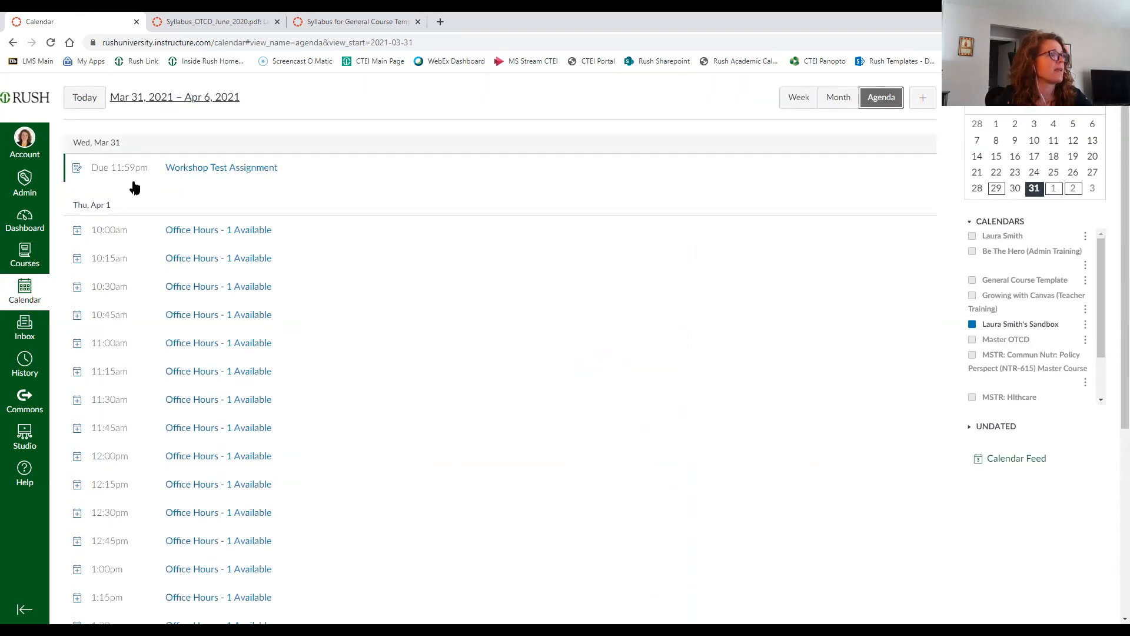
left_click(844, 103)
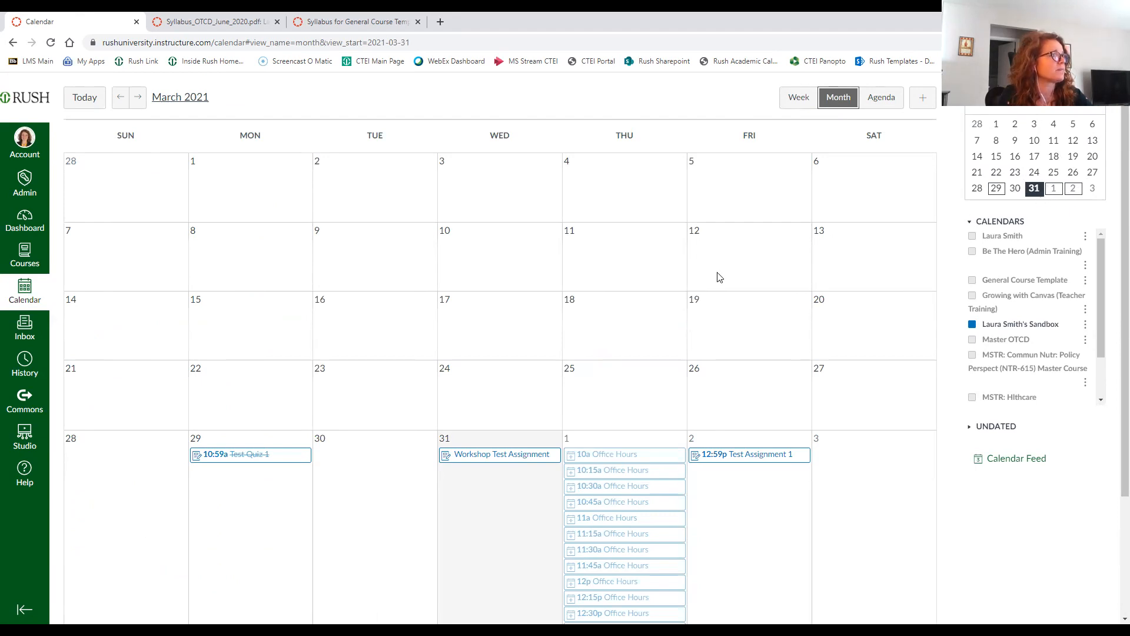
scroll(720, 276, "down", 1)
scroll(727, 270, "up", 2)
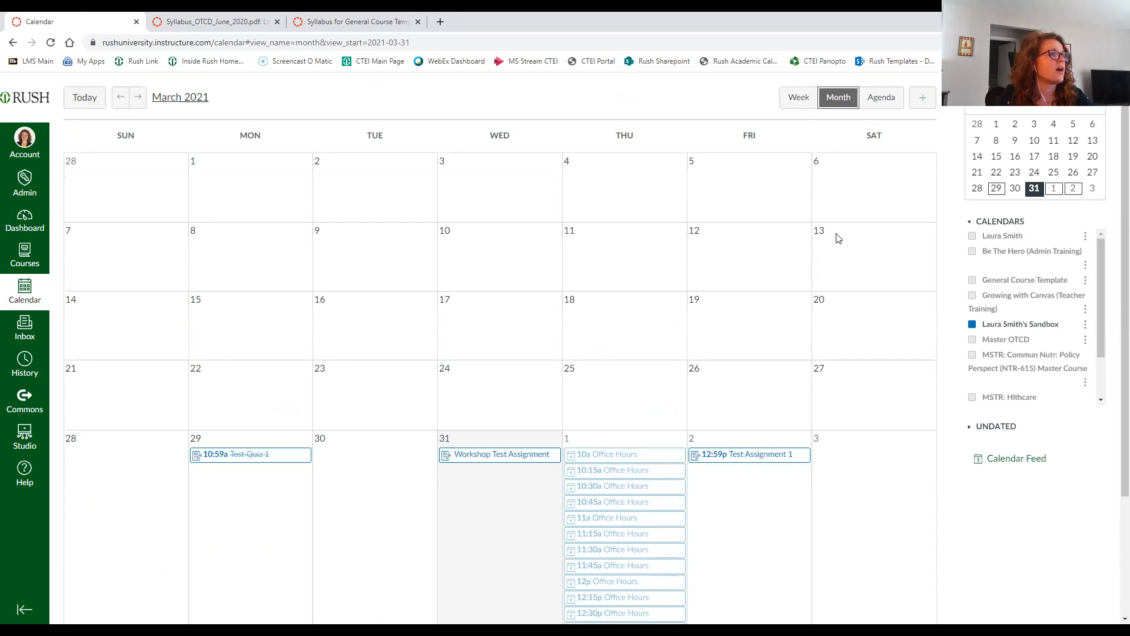
Start a new calendar entry and review the My To Do form's calendar choices and the Assignment form
left_click(925, 101)
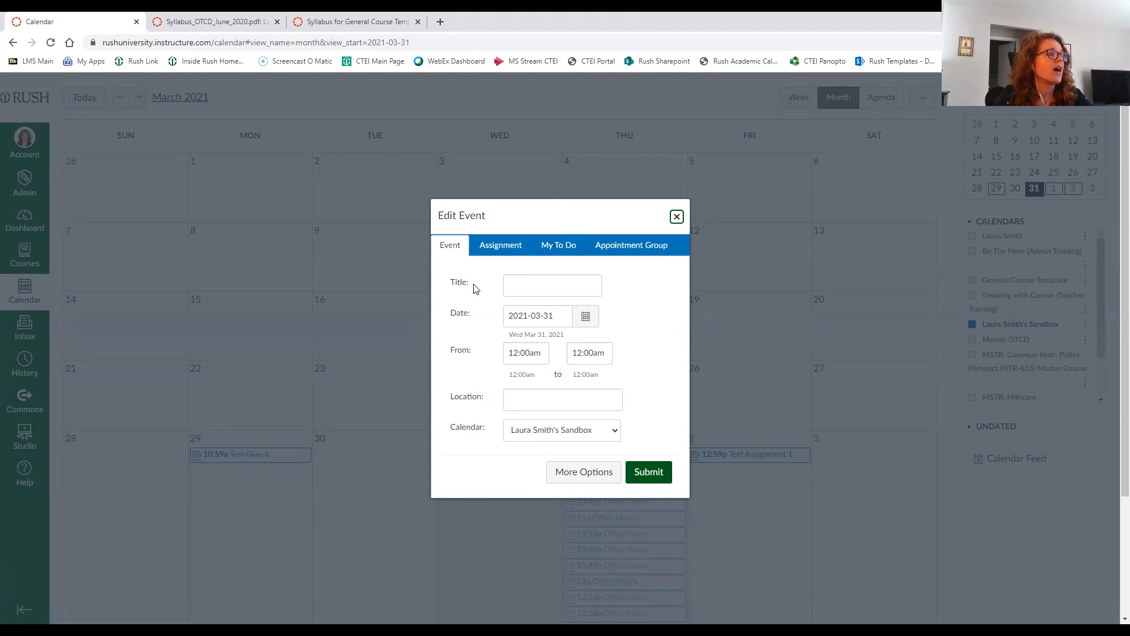
left_click(553, 246)
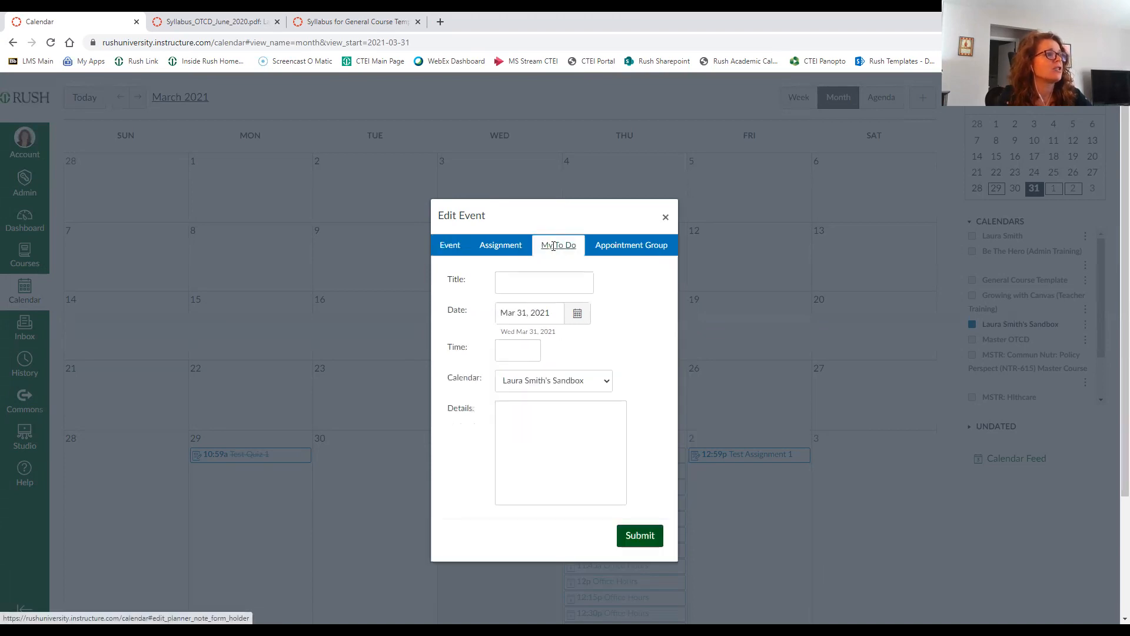
left_click(553, 381)
left_click(560, 398)
left_click(555, 387)
left_click(555, 396)
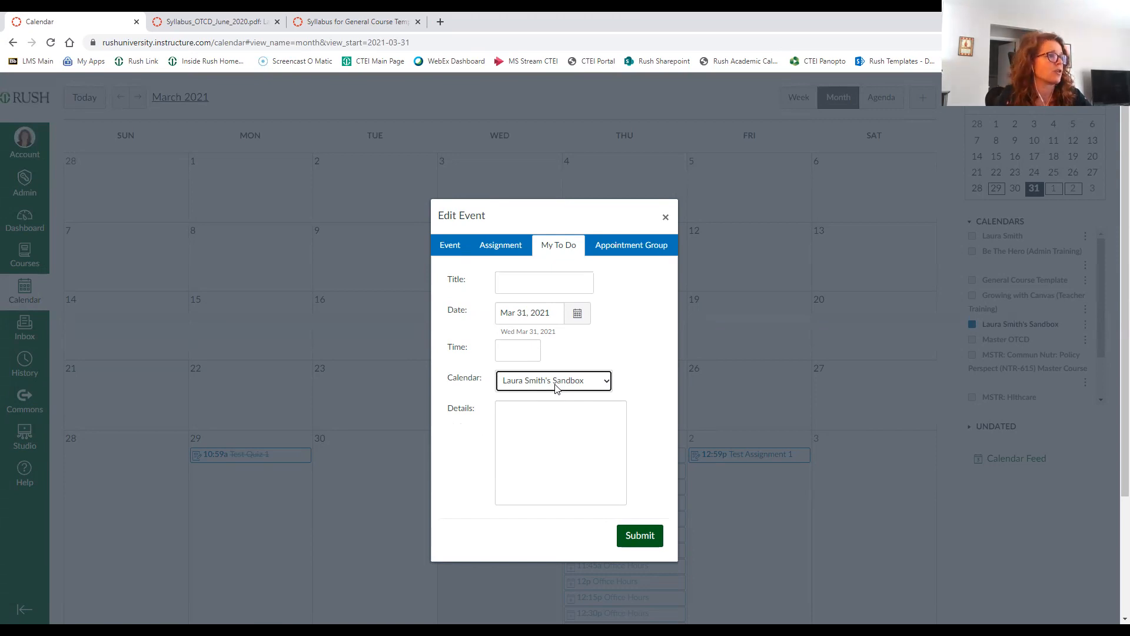
left_click(506, 245)
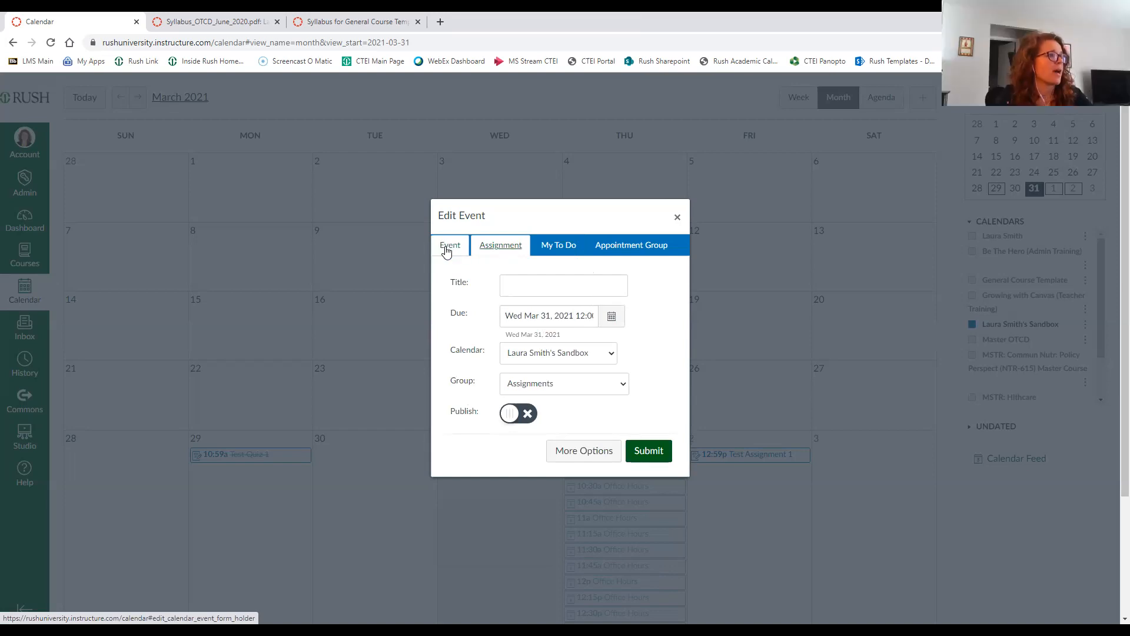
Switch the new calendar entry to an event and title it "Syllabus Workshop"
left_click(448, 247)
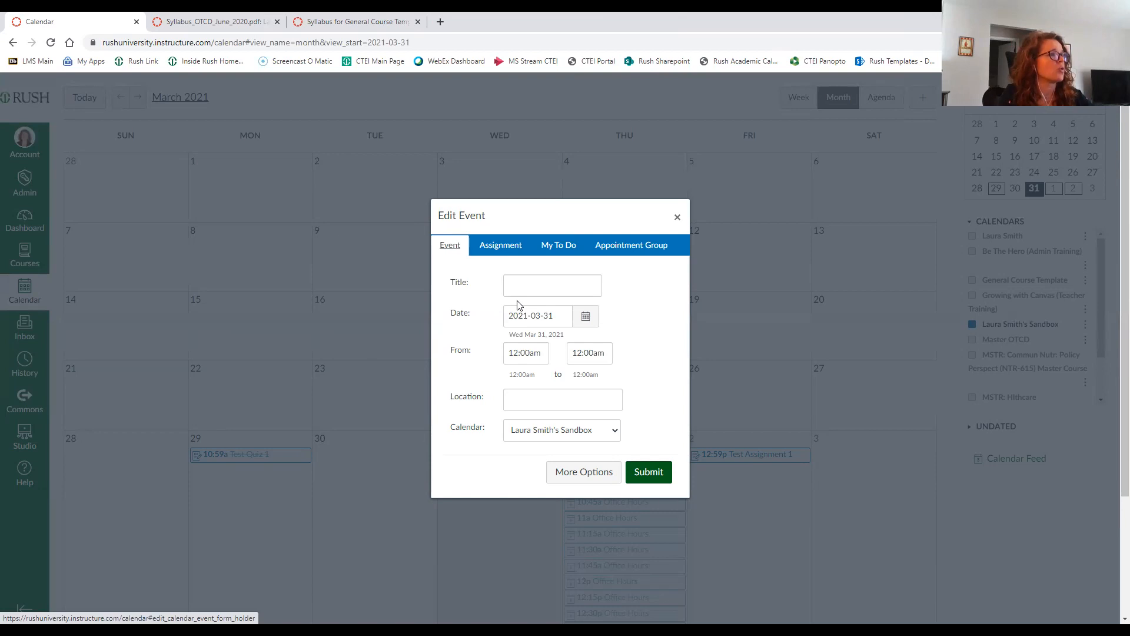
left_click(532, 282)
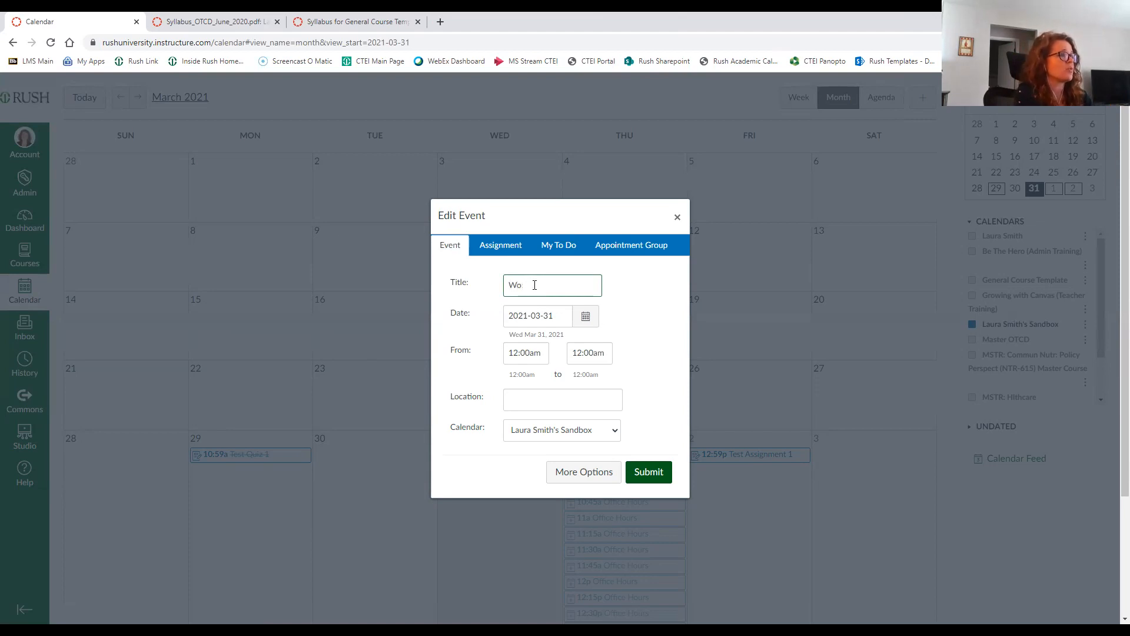
type("Suy")
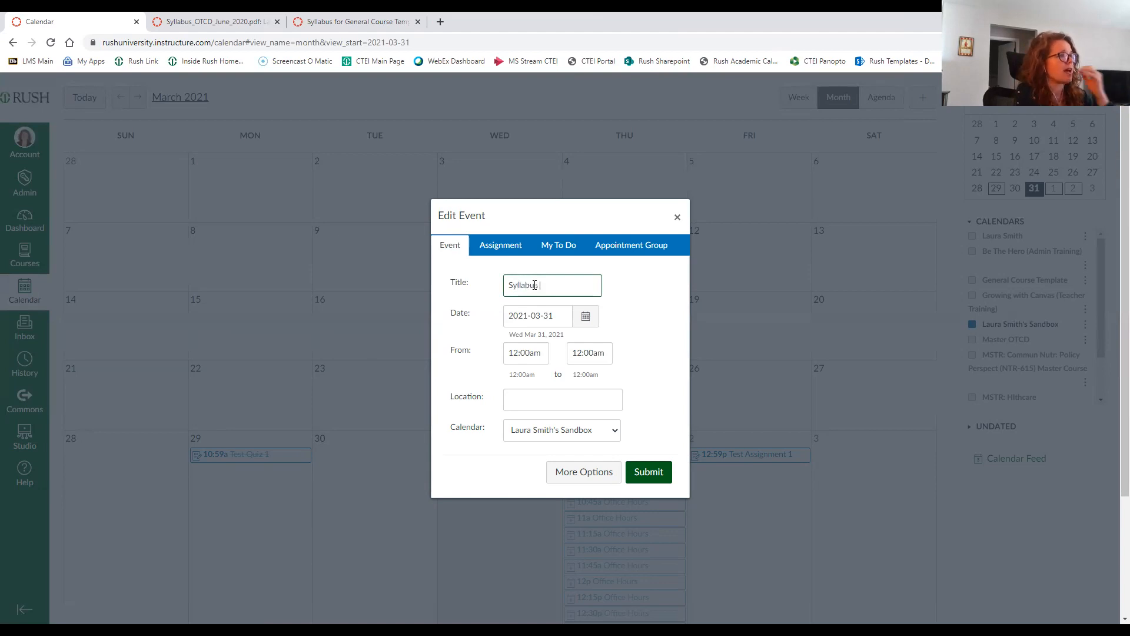
type("labus Workshop")
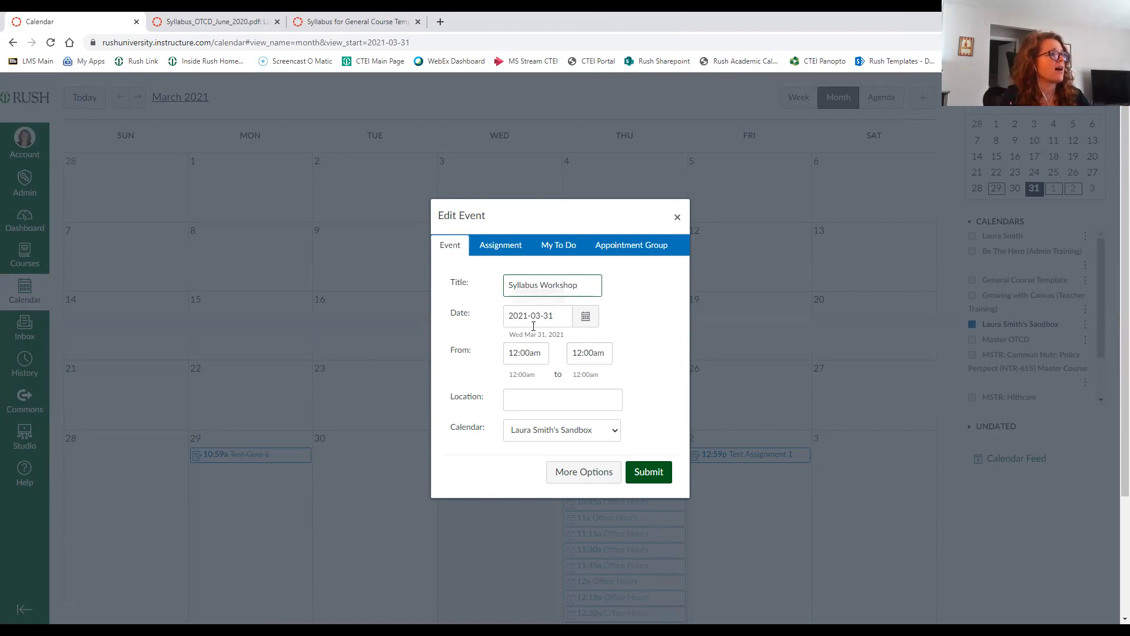
Set the Syllabus Workshop event's time from 1:00pm to 1:30pm
left_click(524, 352)
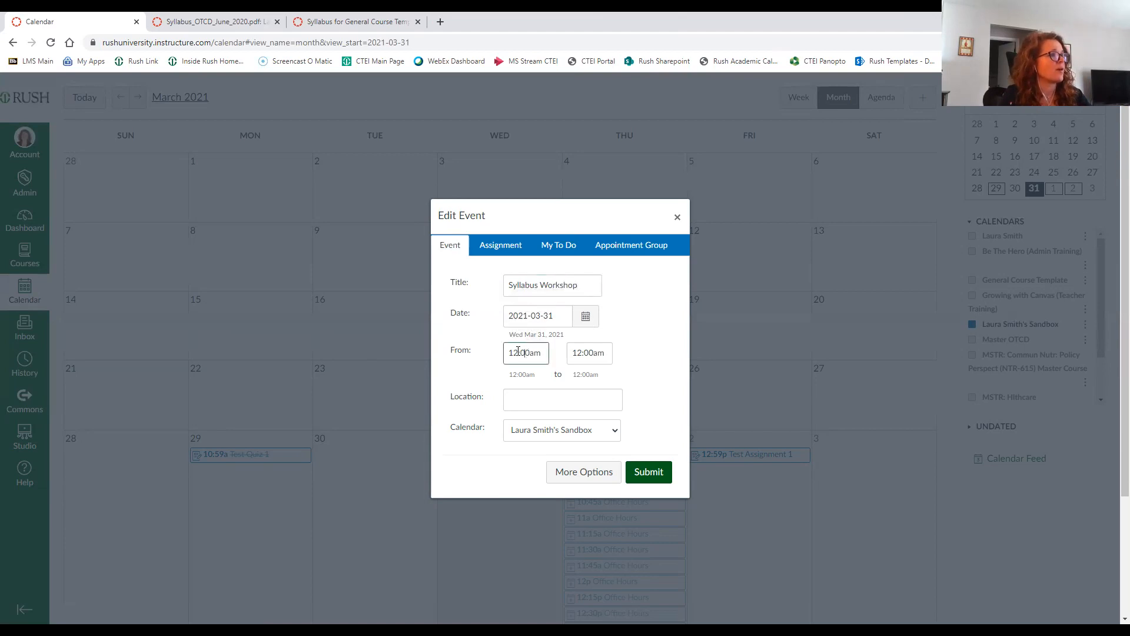
key("Delete")
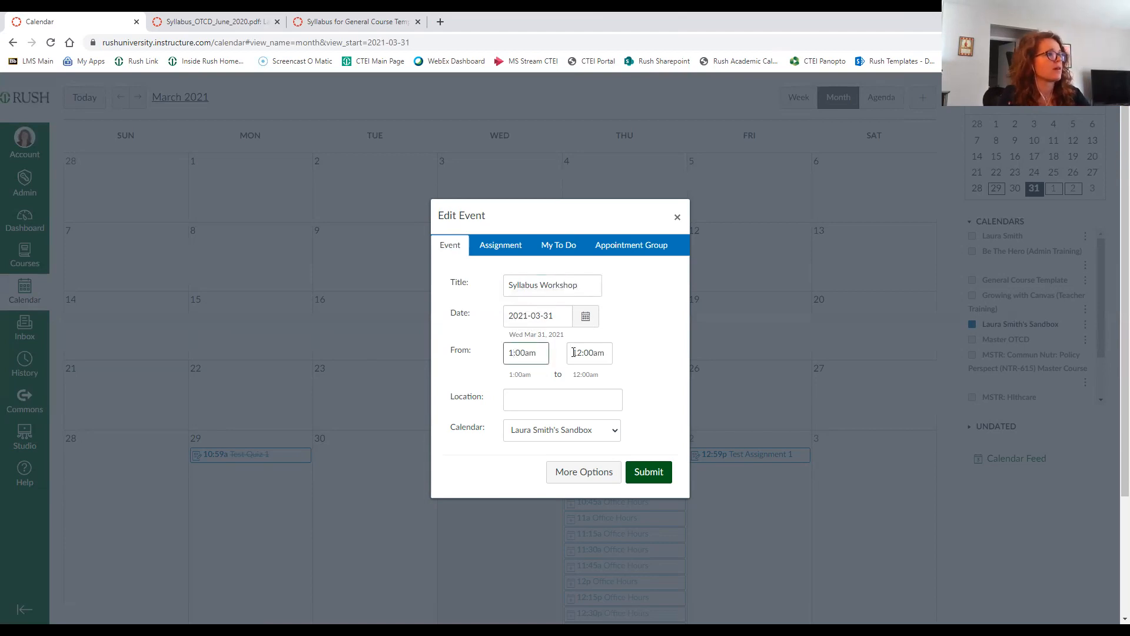
key("Right")
key("Right")
key("Right")
key("Delete")
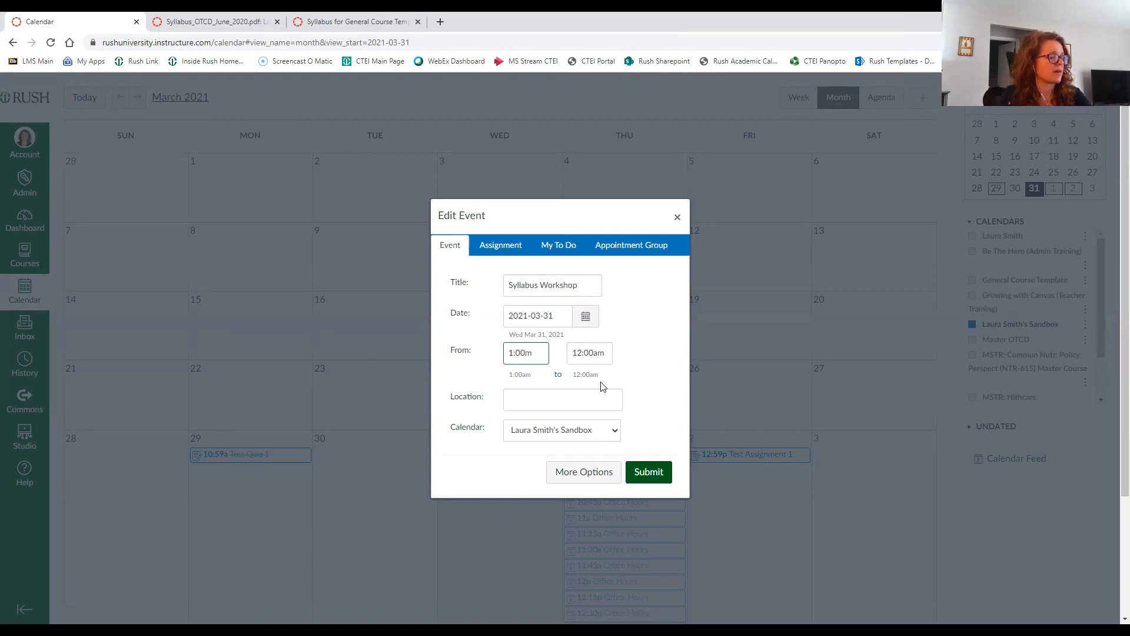
type("p")
left_click(580, 354)
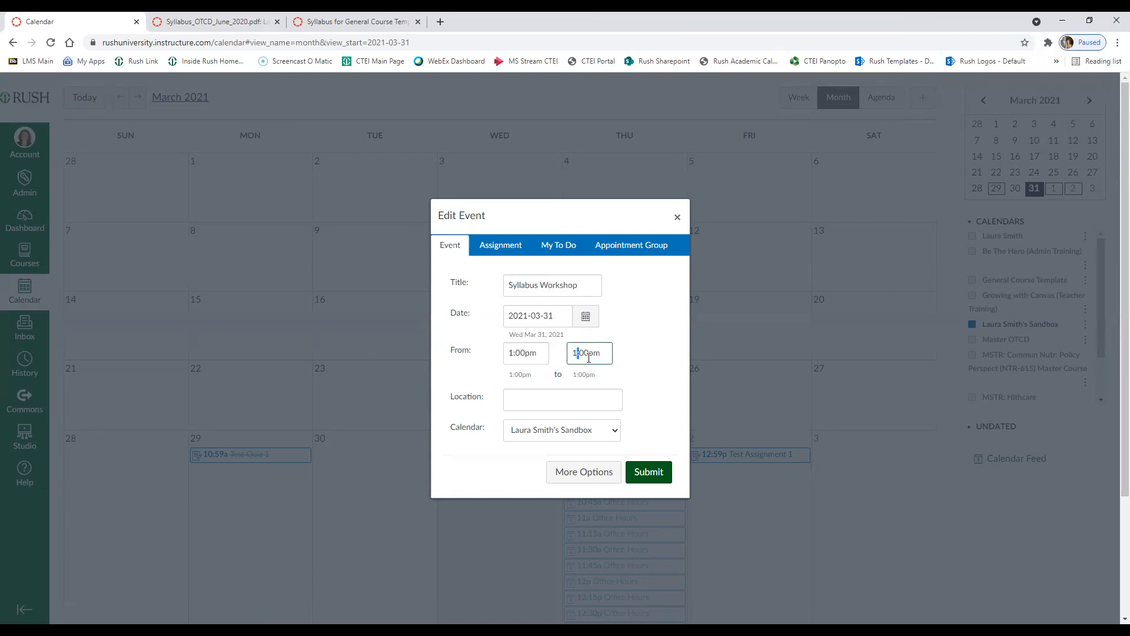
left_click_drag(584, 349, 589, 349)
key("Delete")
type("30")
left_click(653, 383)
left_click(559, 404)
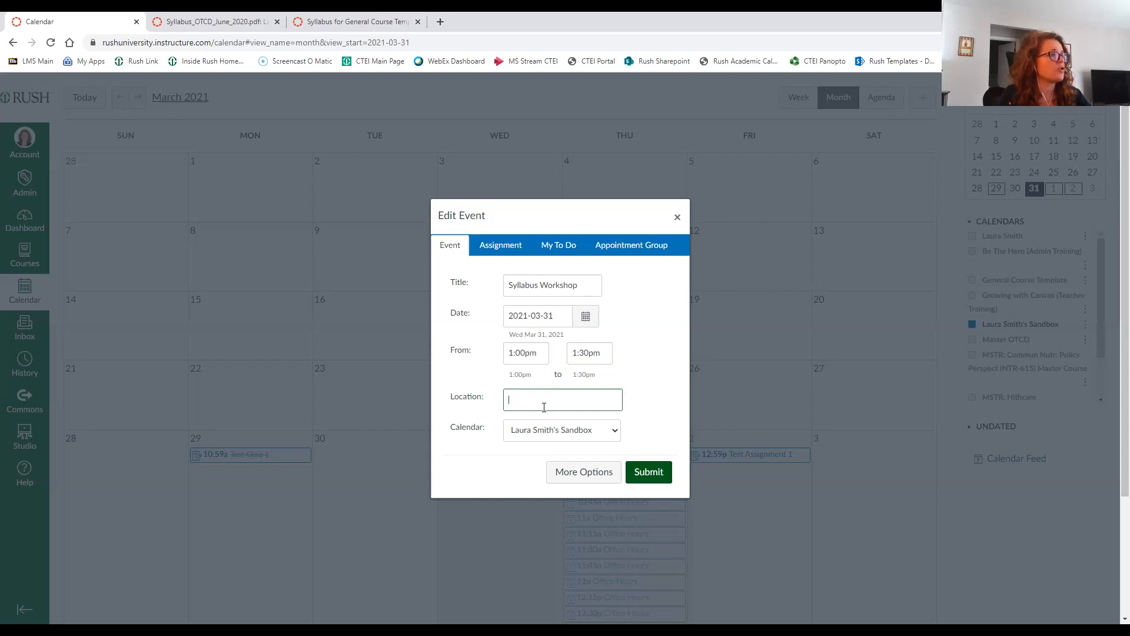
key("ctrl+v")
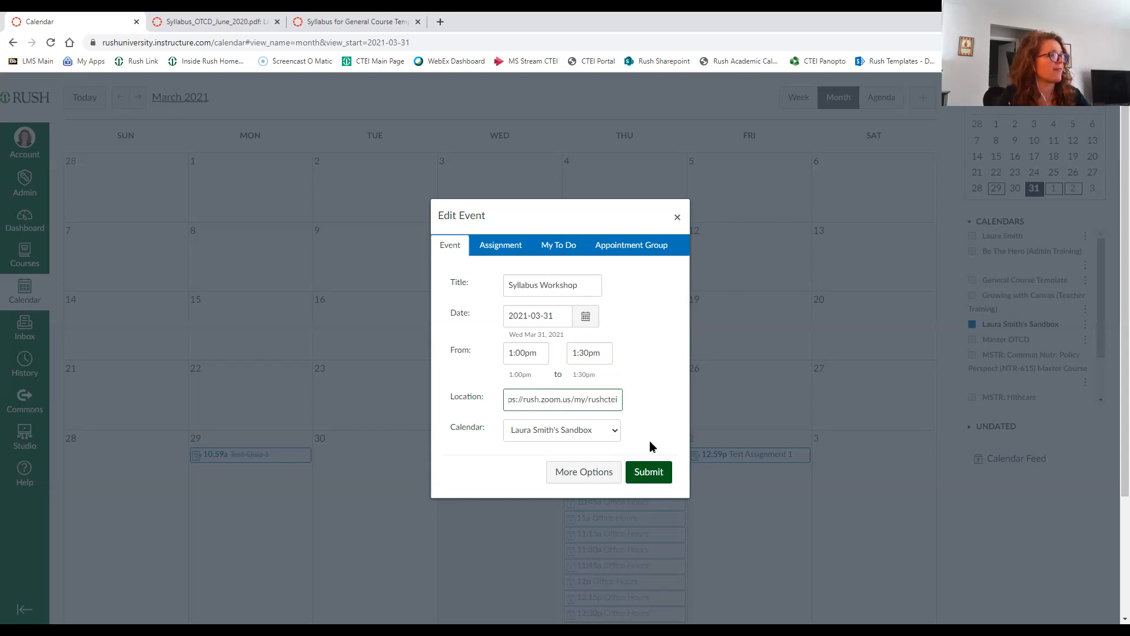
left_click(583, 433)
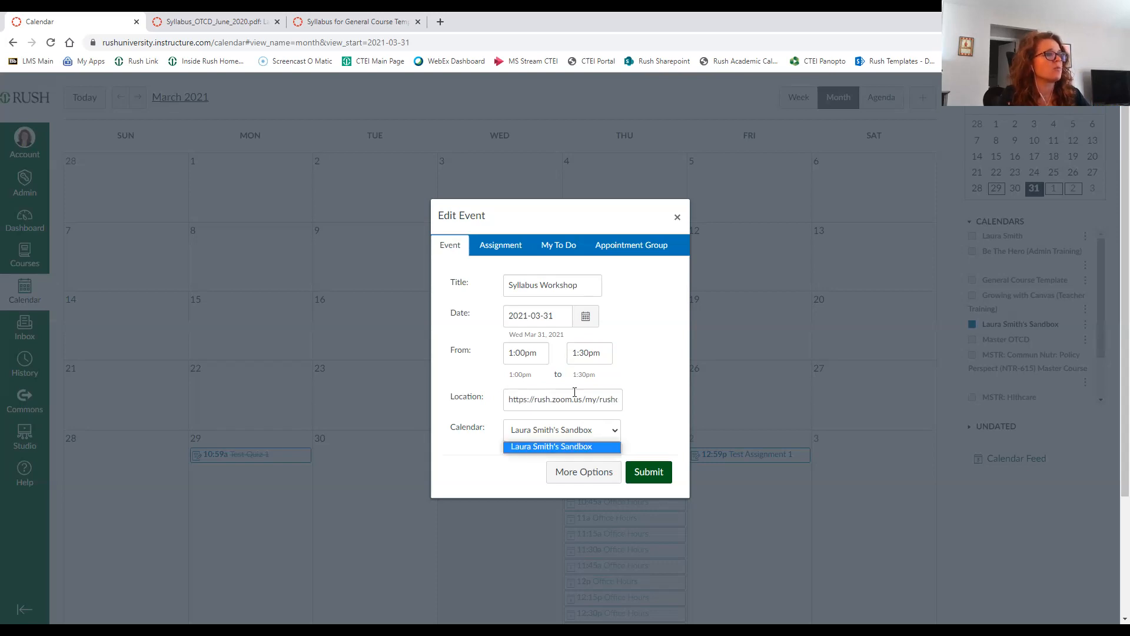
left_click(678, 219)
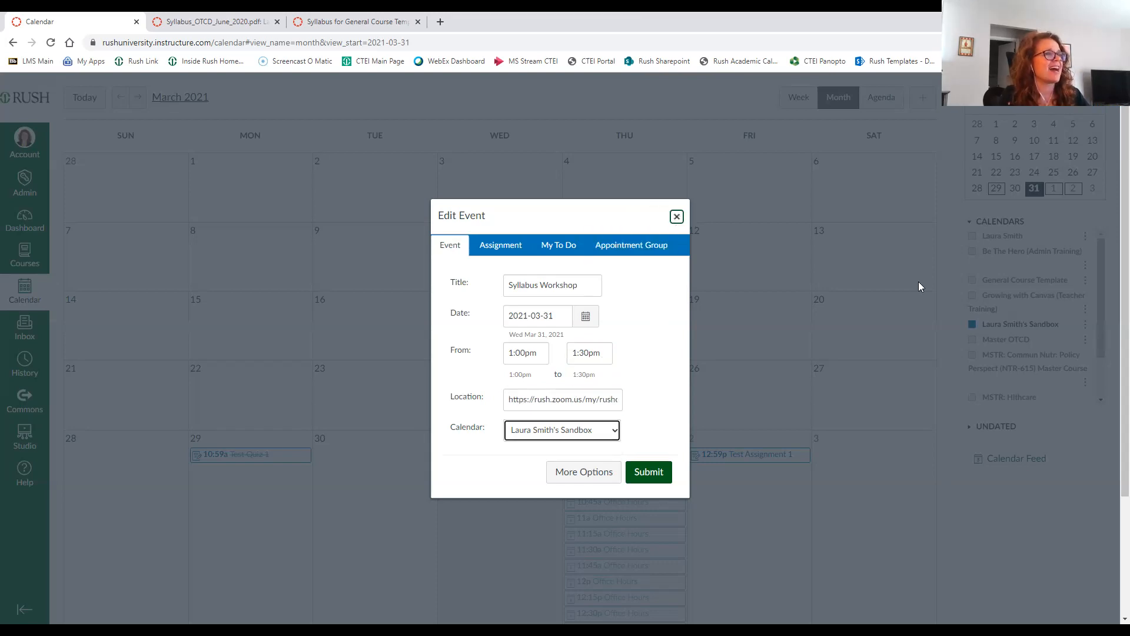
Show the personal calendar and the remaining course calendars, from Be The Hero (Admin Training) through the MSTR master courses, in the month view
left_click(973, 251)
left_click(973, 236)
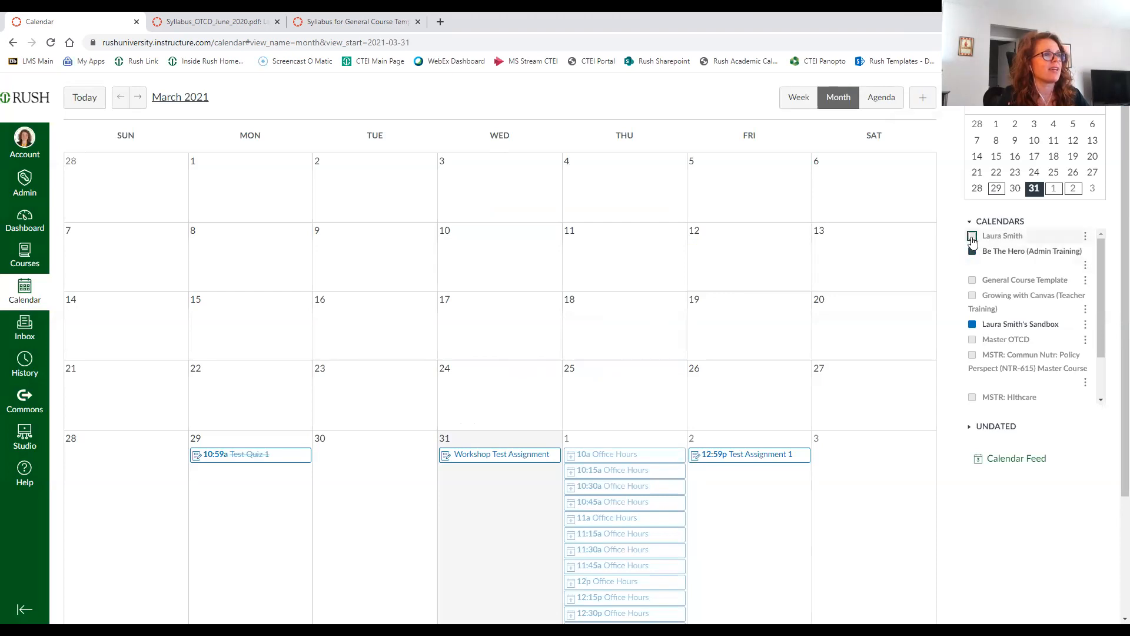
left_click(972, 280)
left_click(973, 296)
left_click(972, 340)
left_click(972, 355)
left_click(972, 397)
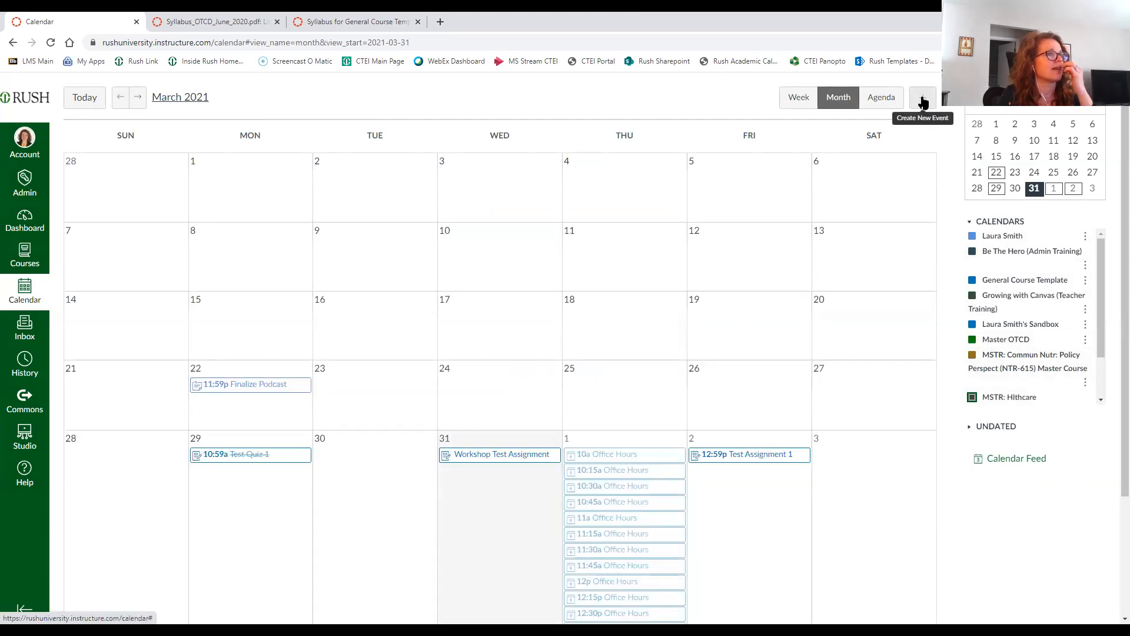
Start a new calendar event titled "Syllabus Workshop"
left_click(923, 98)
left_click(528, 283)
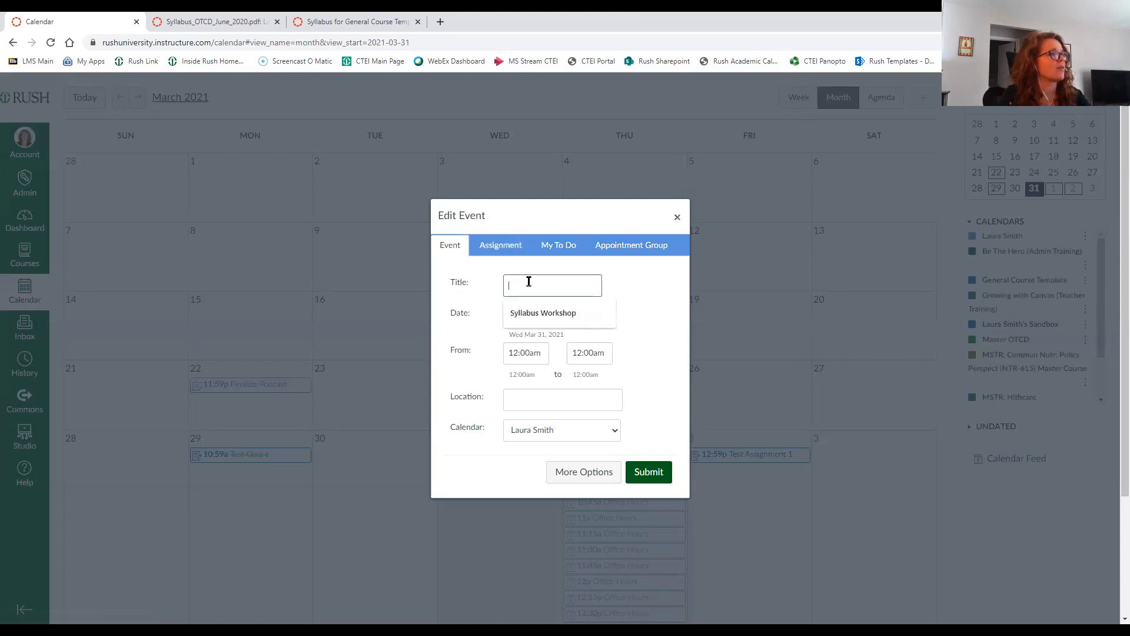
left_click(521, 312)
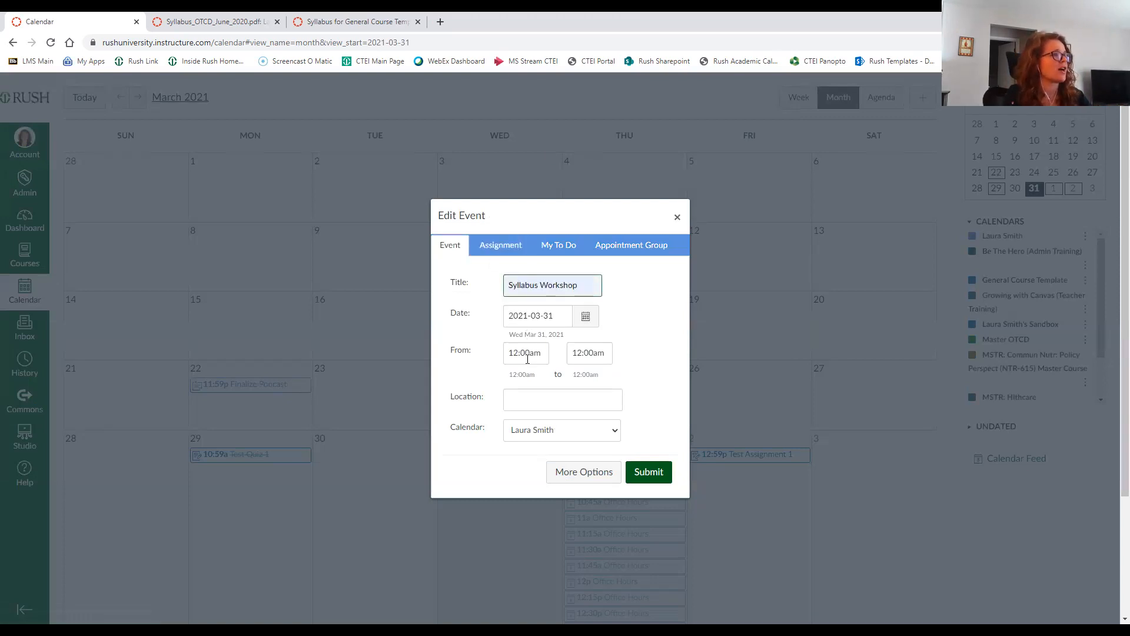
Set the Syllabus Workshop event's time from 1:00pm to 1:30pm
left_click(521, 353)
key("BackSpace")
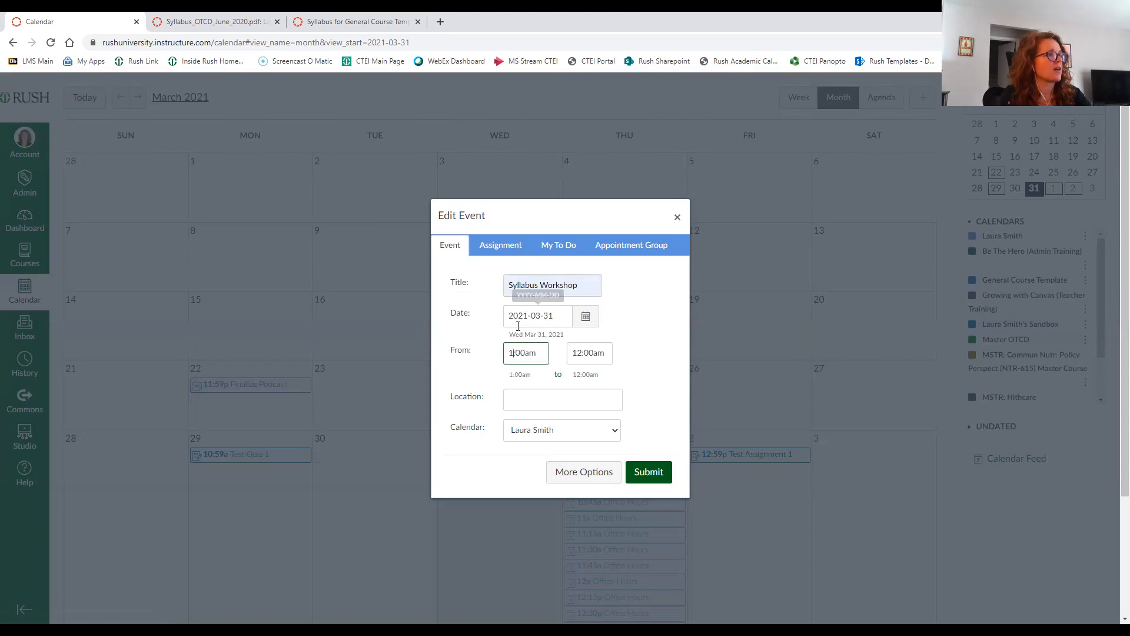
left_click(533, 351)
key("BackSpace")
type("p")
left_click(593, 351)
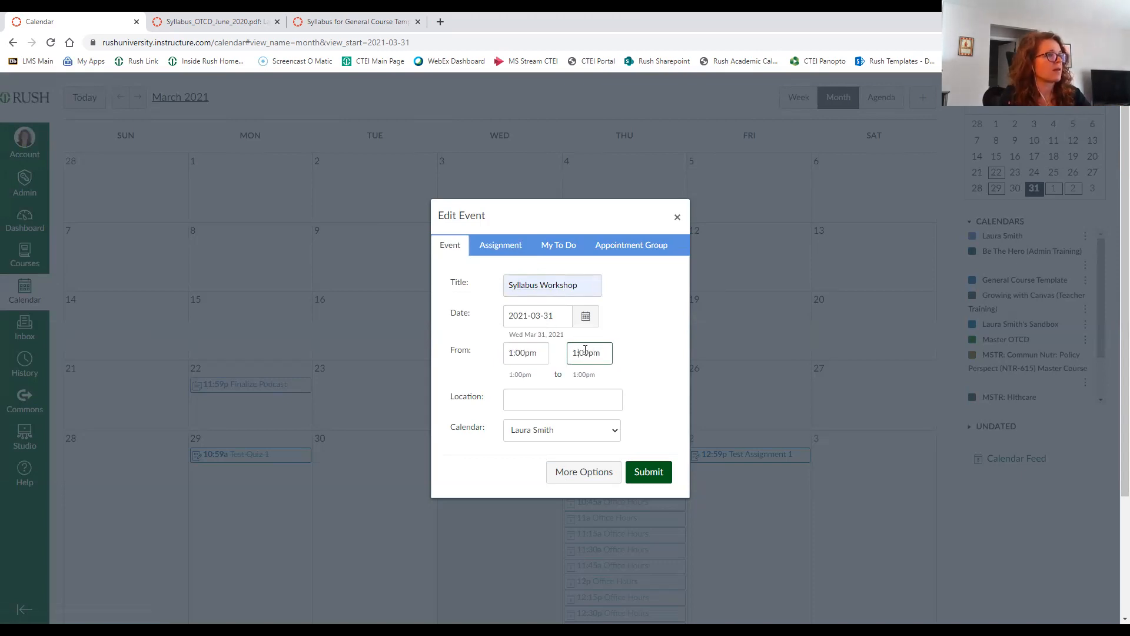
type("3")
left_click(528, 400)
left_click(539, 425)
left_click(533, 438)
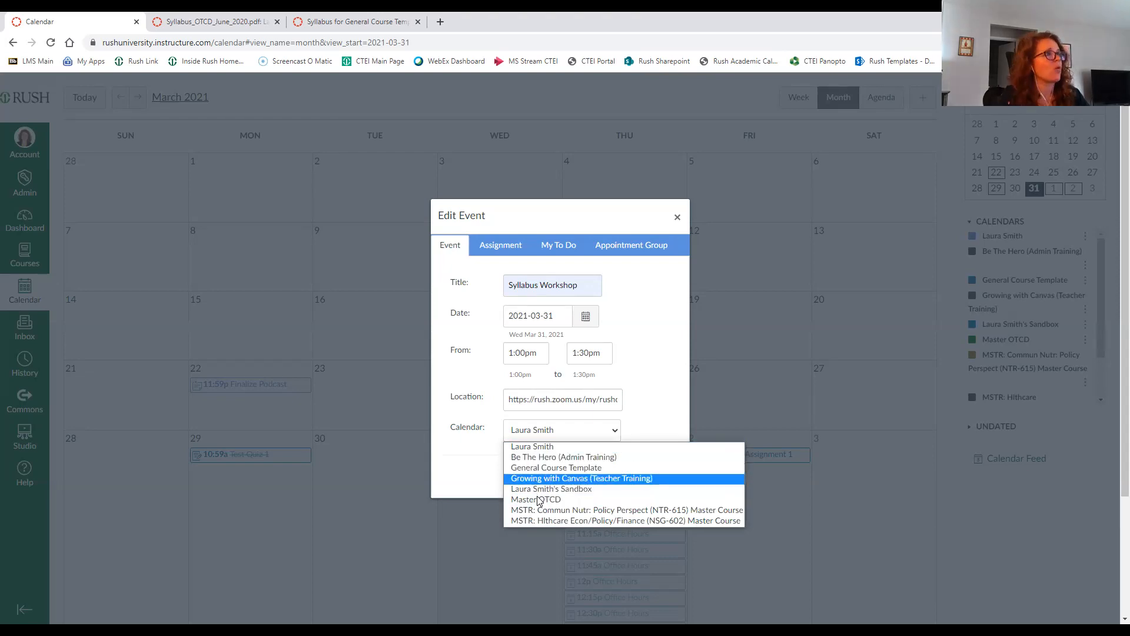
left_click(592, 118)
left_click(558, 430)
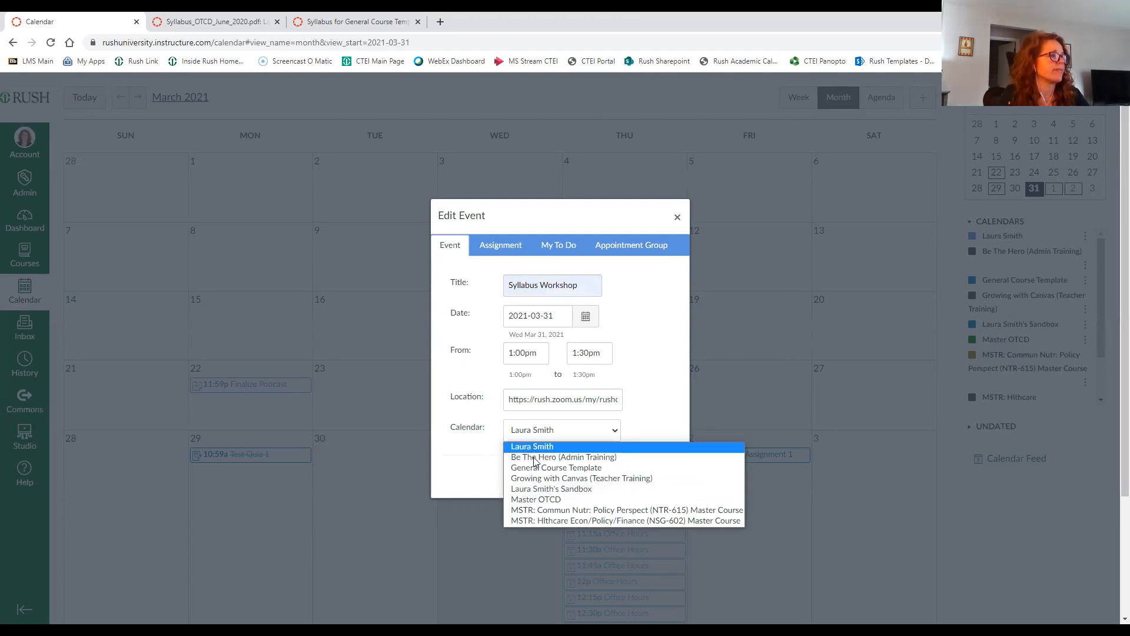
left_click(547, 489)
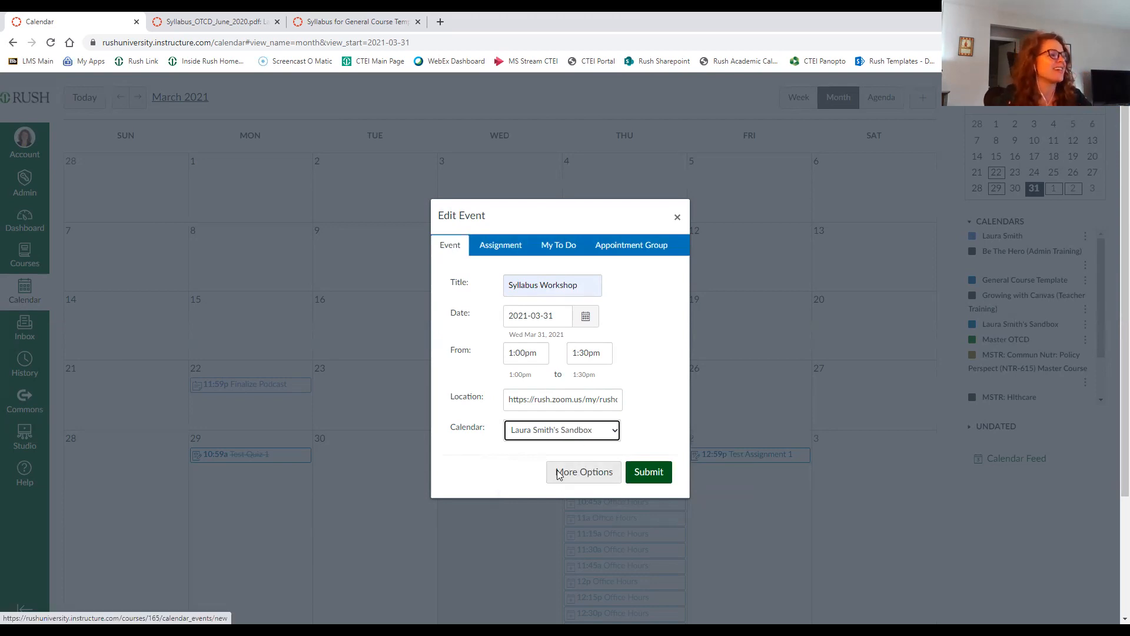
left_click(648, 473)
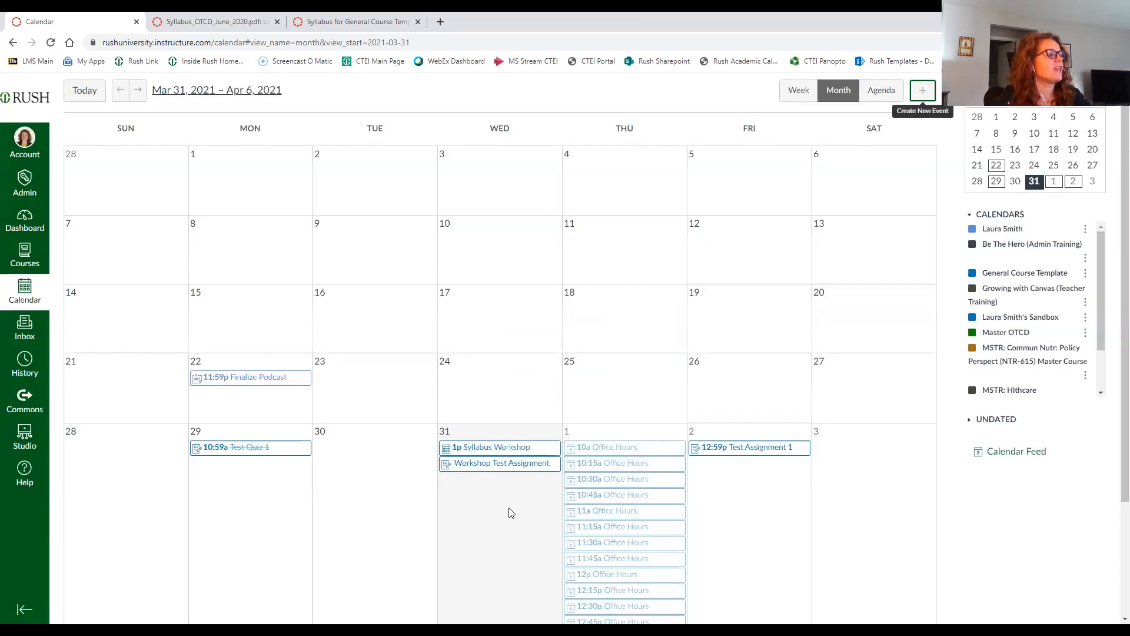
Review the March 31 entries in the month view and start another new calendar entry
scroll(506, 506, "down", 1)
mouse_move(455, 400)
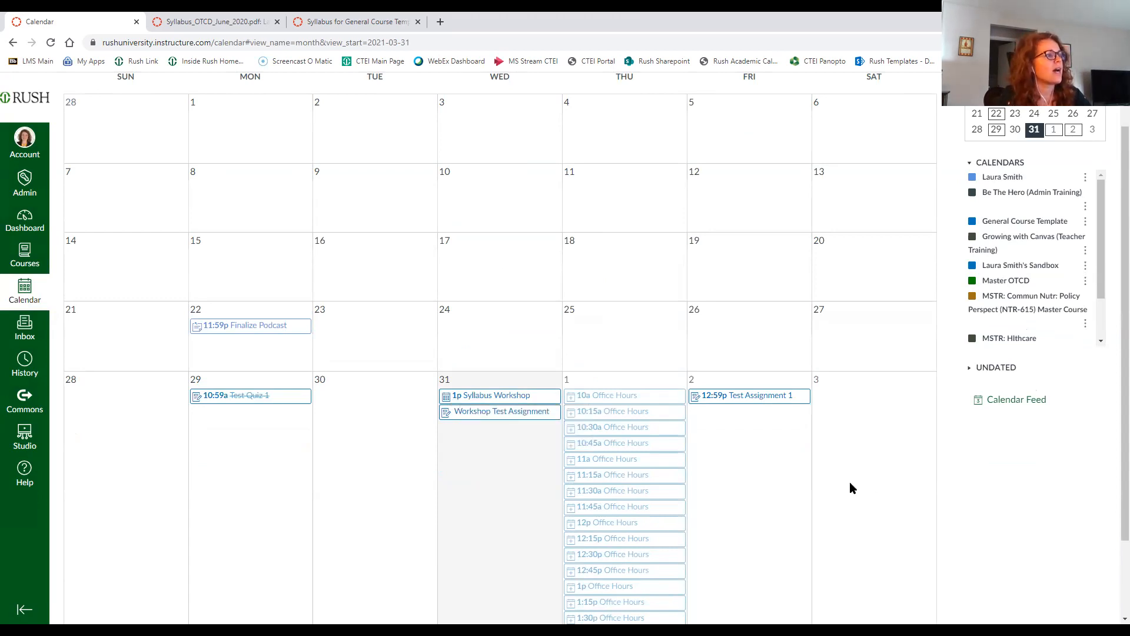
scroll(850, 484, "up", 1)
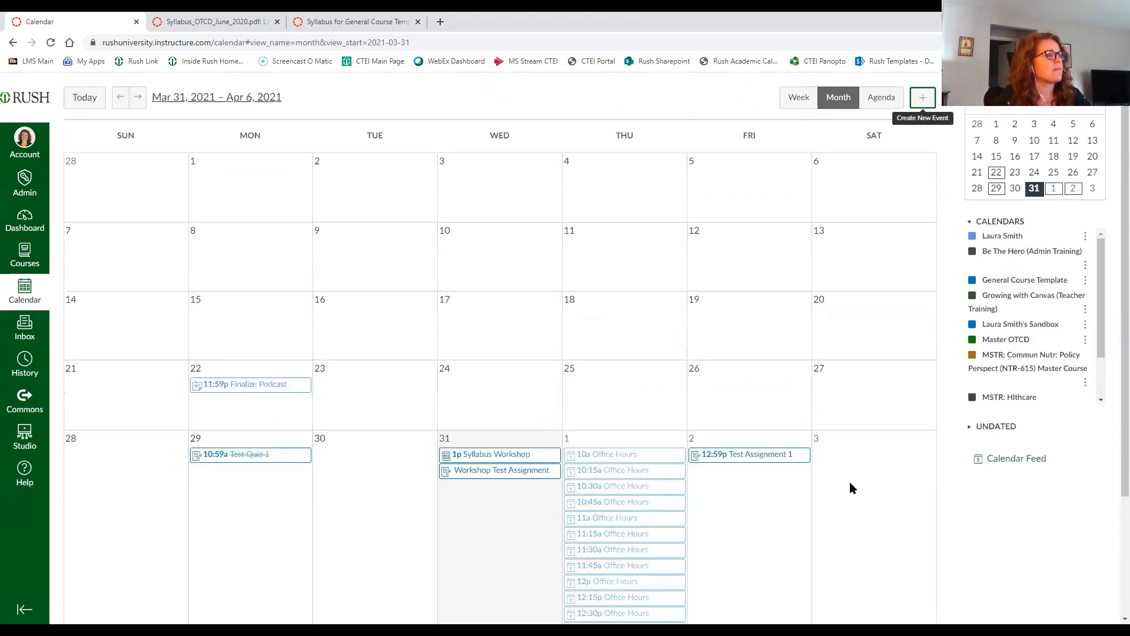
left_click(922, 98)
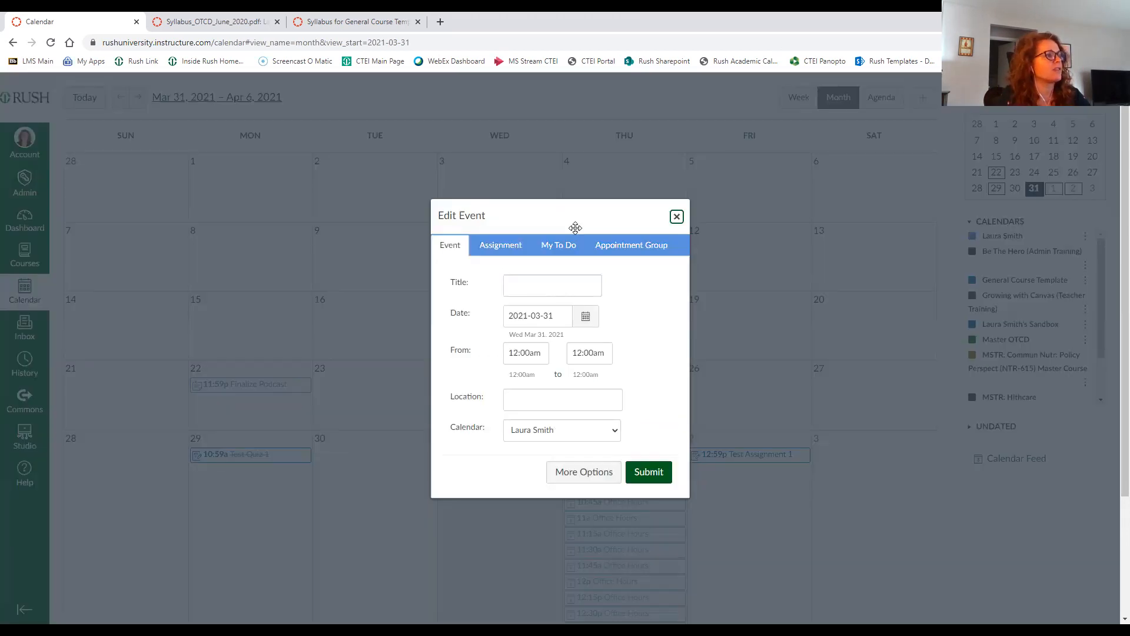
Draft an assignment titled "Reflection Assignment" on the Growing with Canvas (Teacher Training) calendar in the Assignments group
left_click(499, 252)
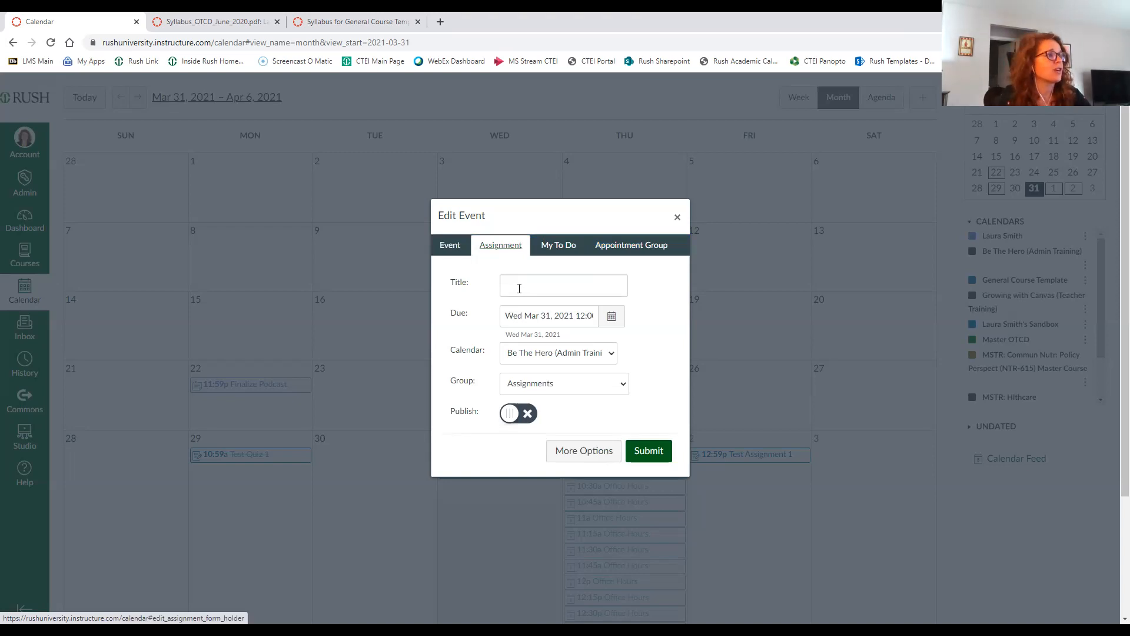
left_click(520, 288)
left_click(525, 315)
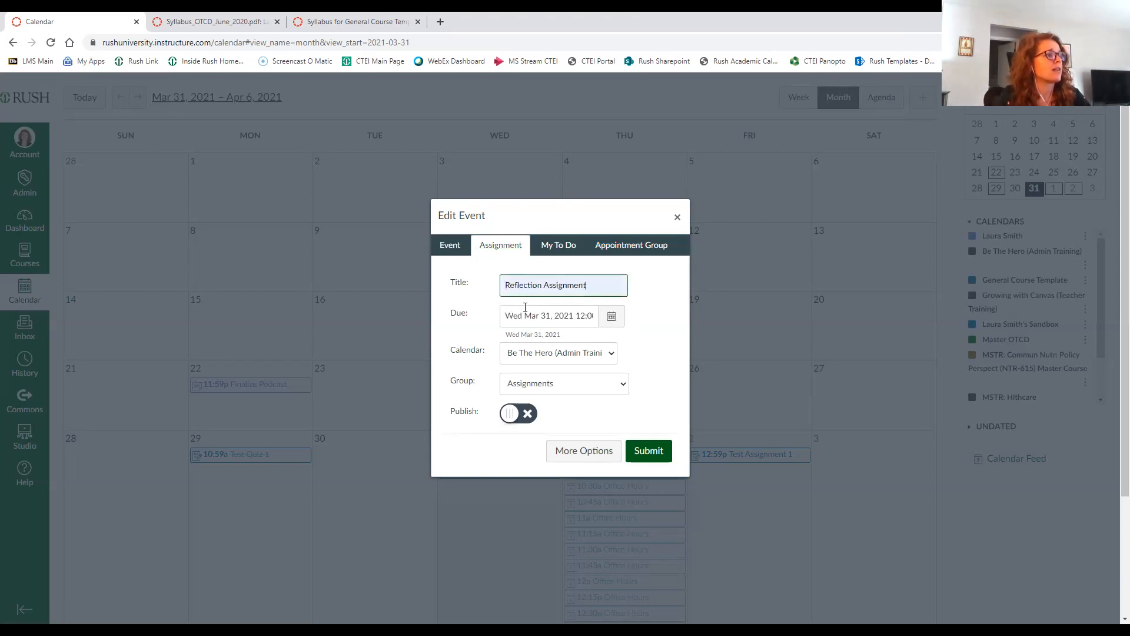
left_click(518, 353)
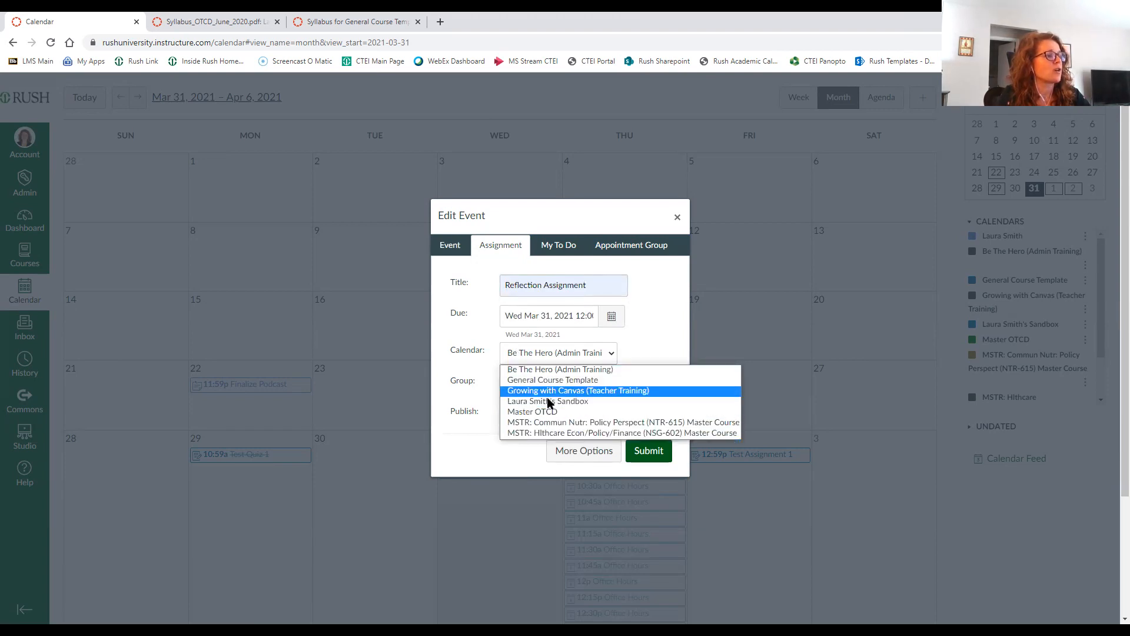
left_click(537, 391)
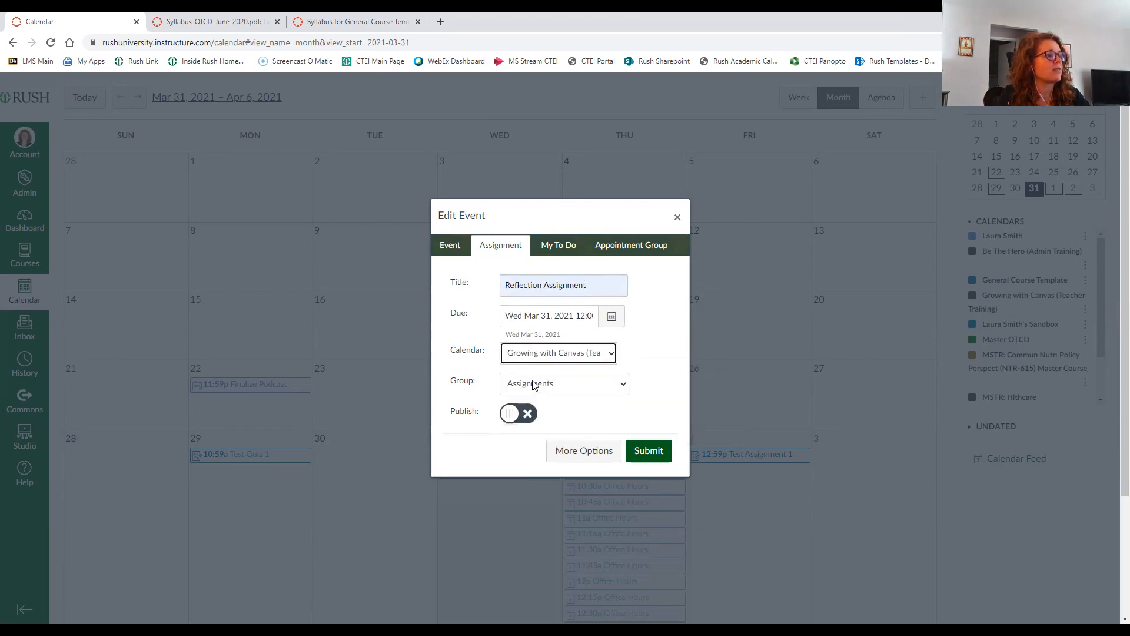
left_click(533, 385)
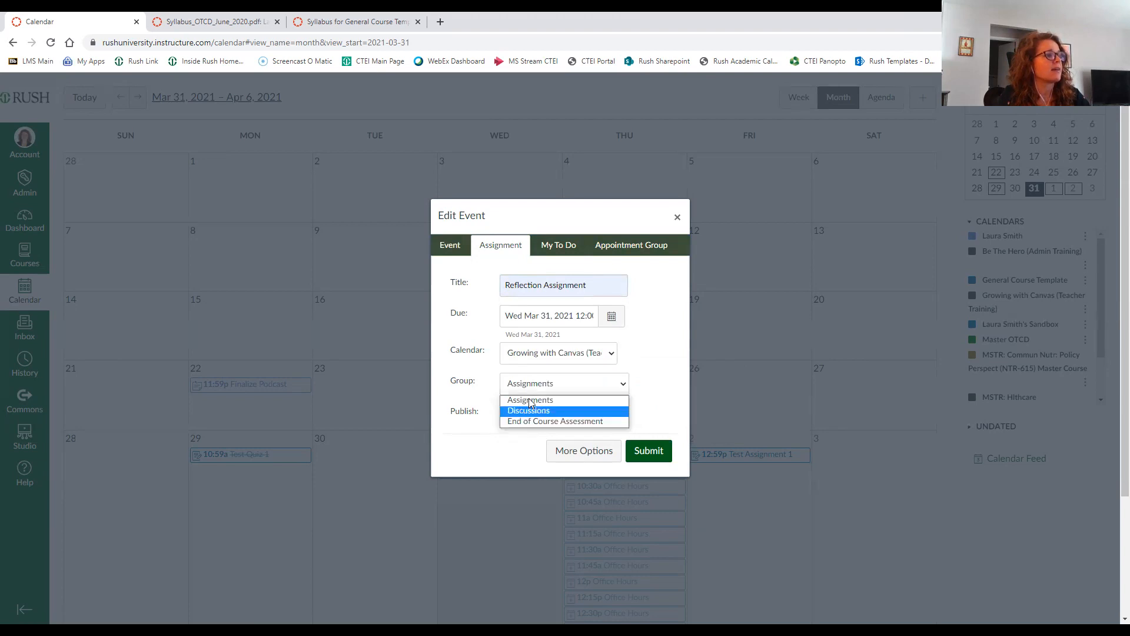
left_click(530, 398)
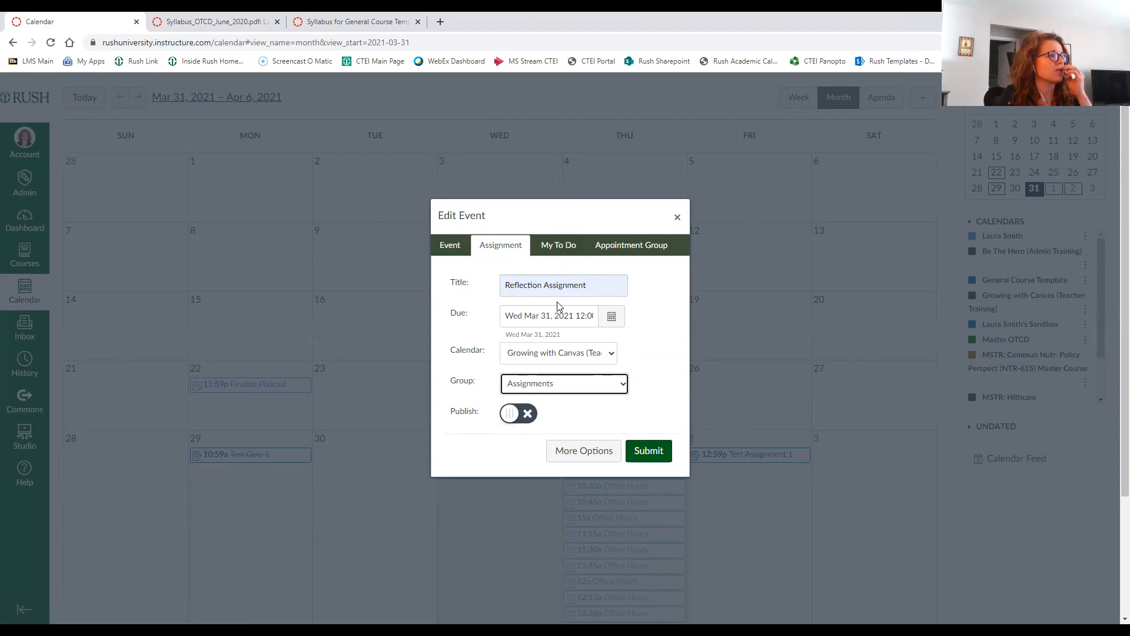
Switch the new entry to a My To Do item and title it "Grade Sandbox Discussion"
left_click(544, 246)
left_click(515, 287)
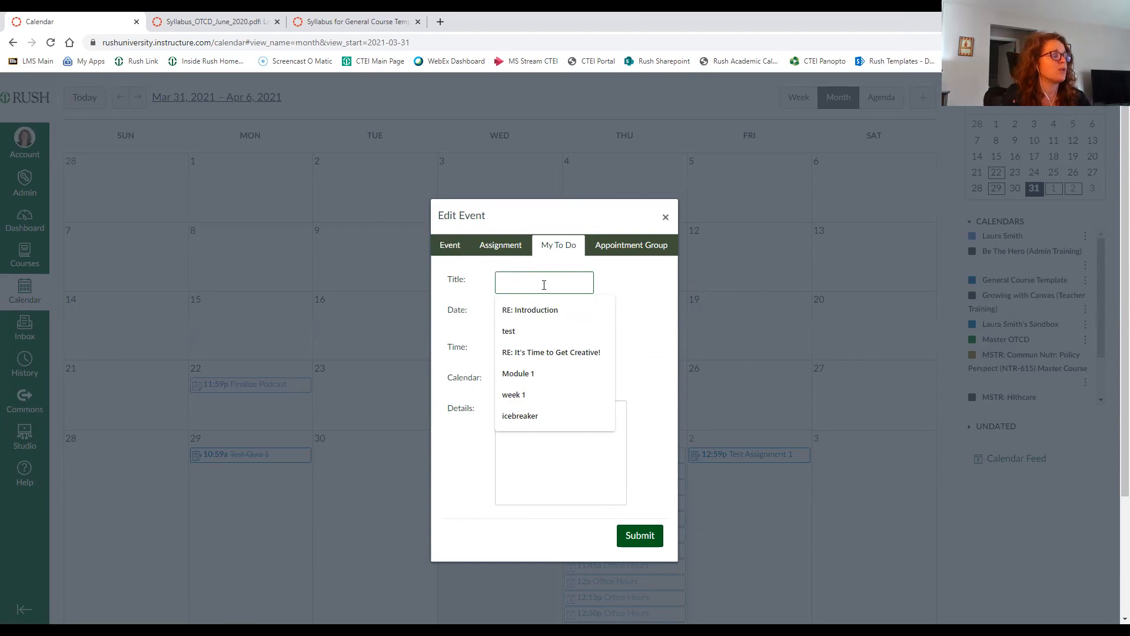
type("Gard")
key("BackSpace")
key("BackSpace")
key("BackSpace")
type("rade D")
key("BackSpace")
type("Sandbox Discussion")
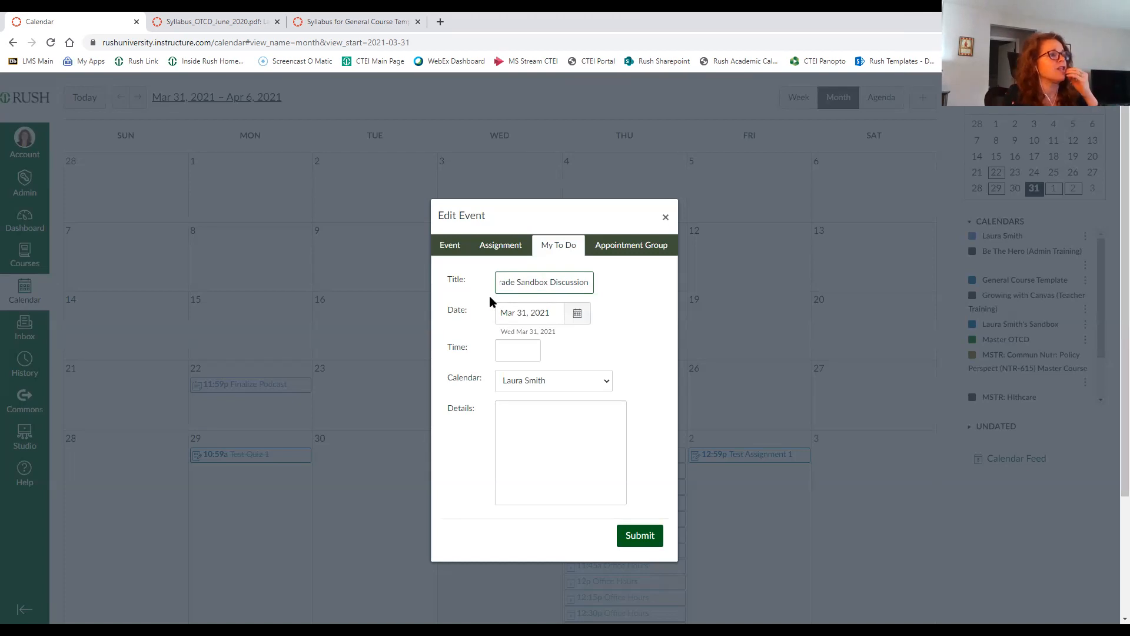
Keep the to-do's date of Mar 31, 2021 and the personal calendar, leave the details empty, and submit it
left_click(526, 315)
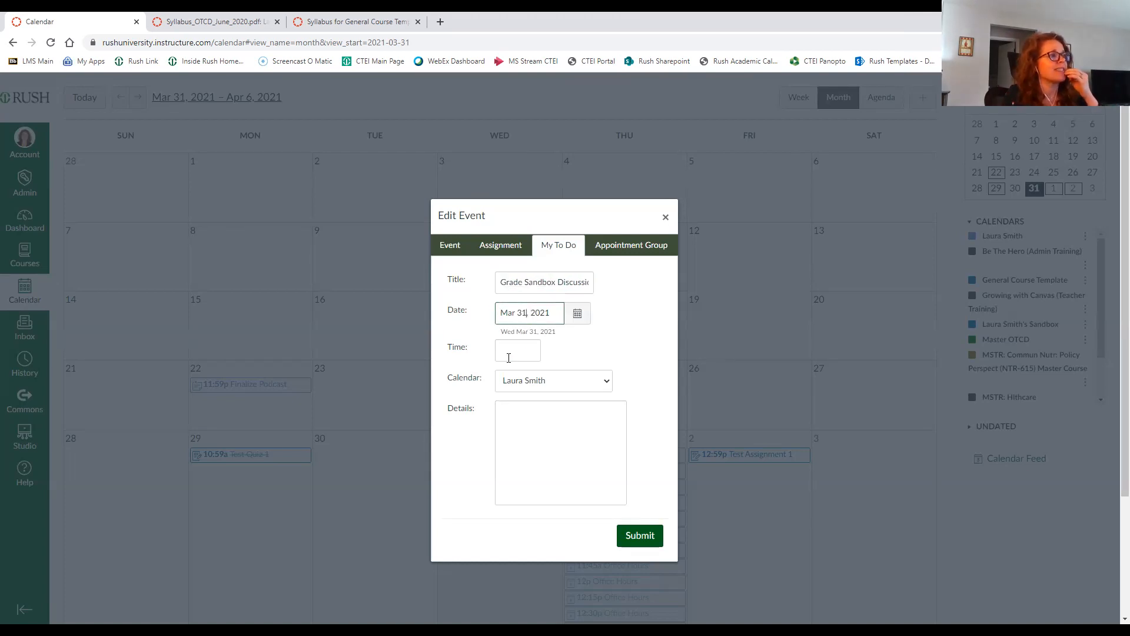
left_click(542, 382)
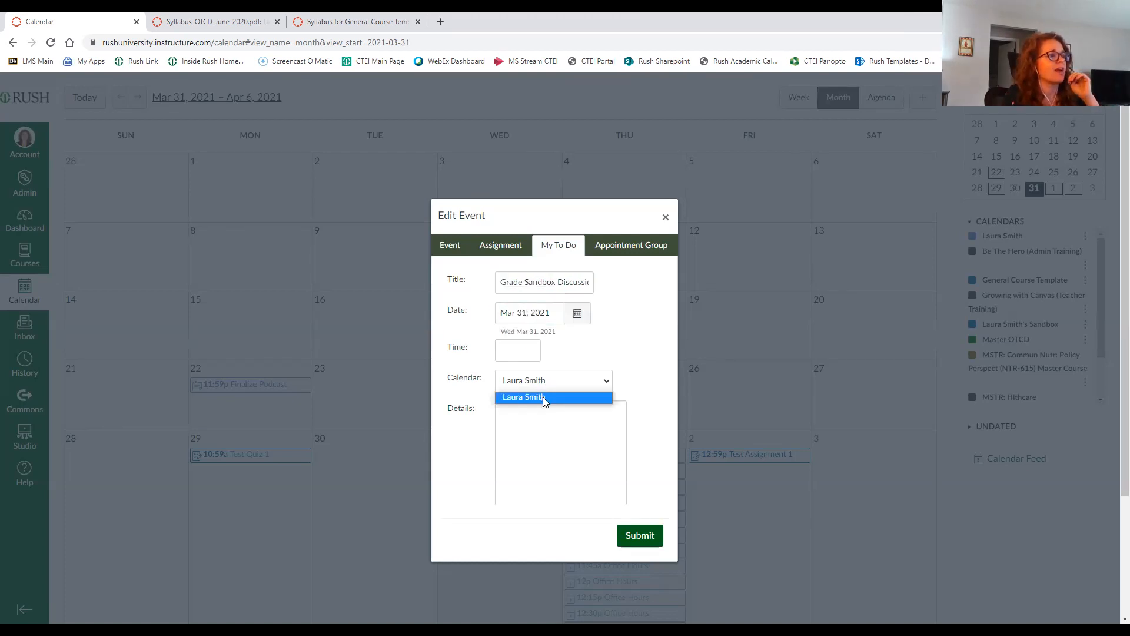
left_click(542, 396)
left_click(540, 415)
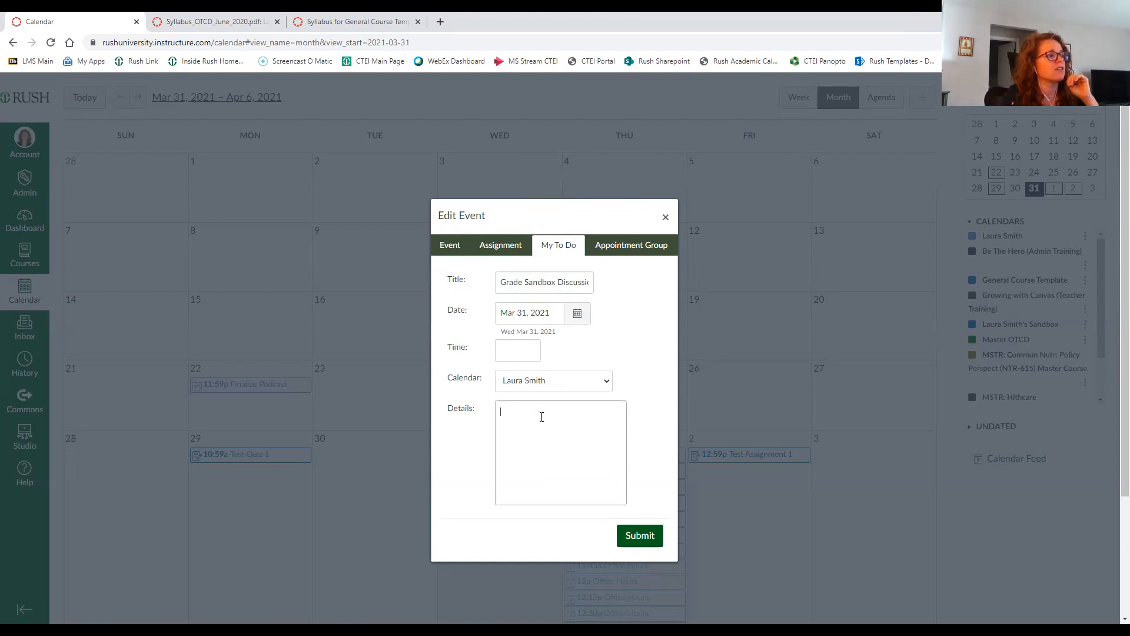
left_click(634, 540)
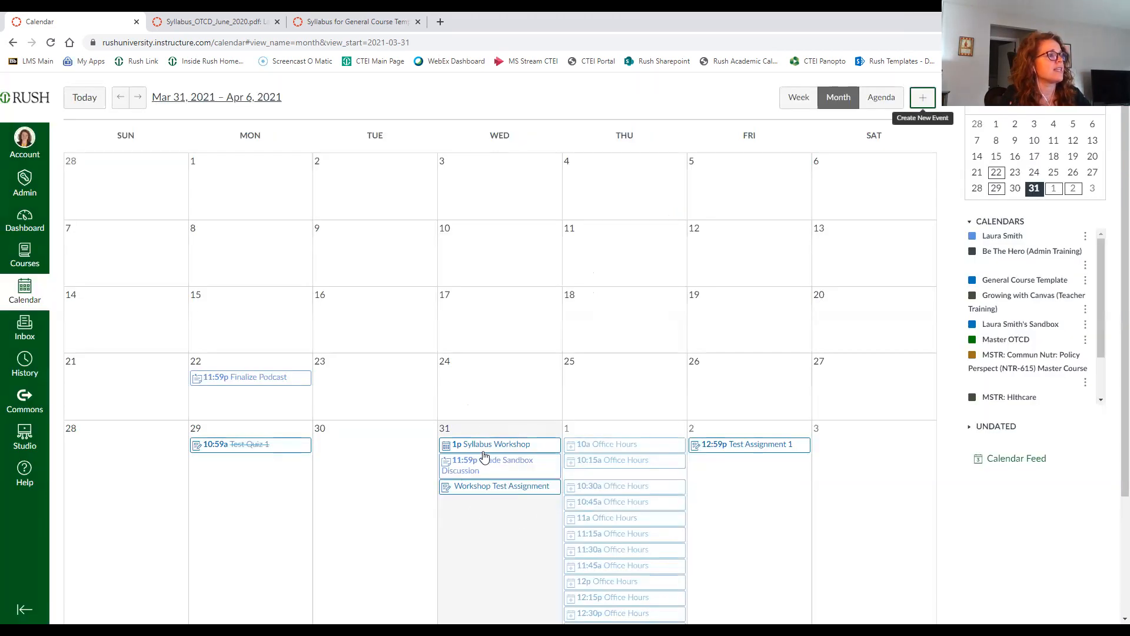
Start a new appointment group from March 31 and name it "Office Hours"
scroll(480, 469, "down", 1)
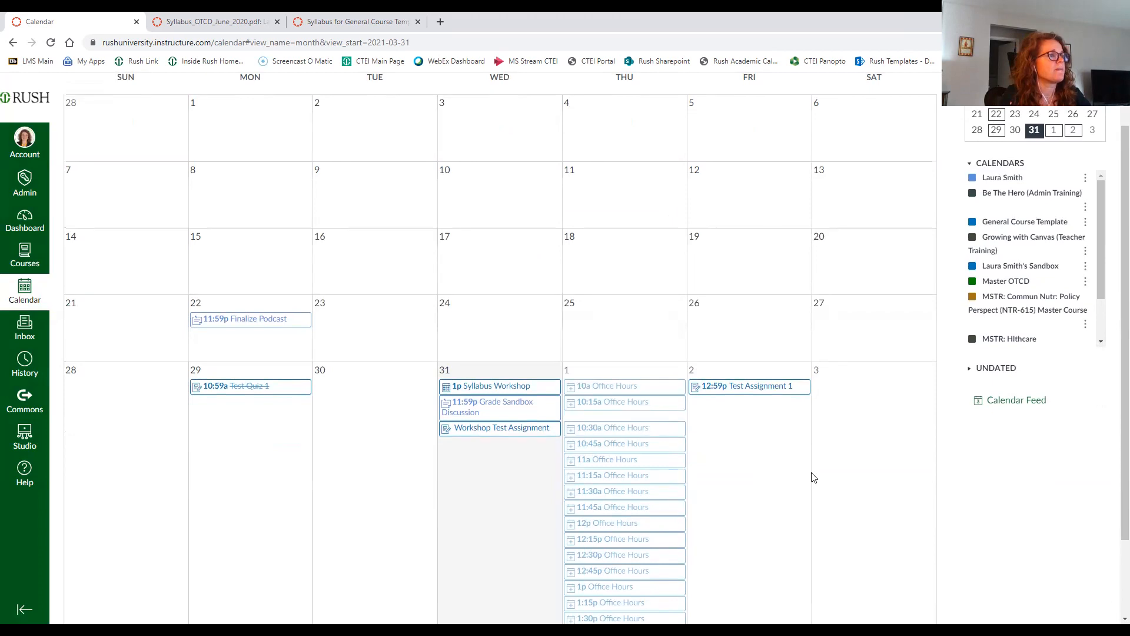
scroll(813, 475, "up", 1)
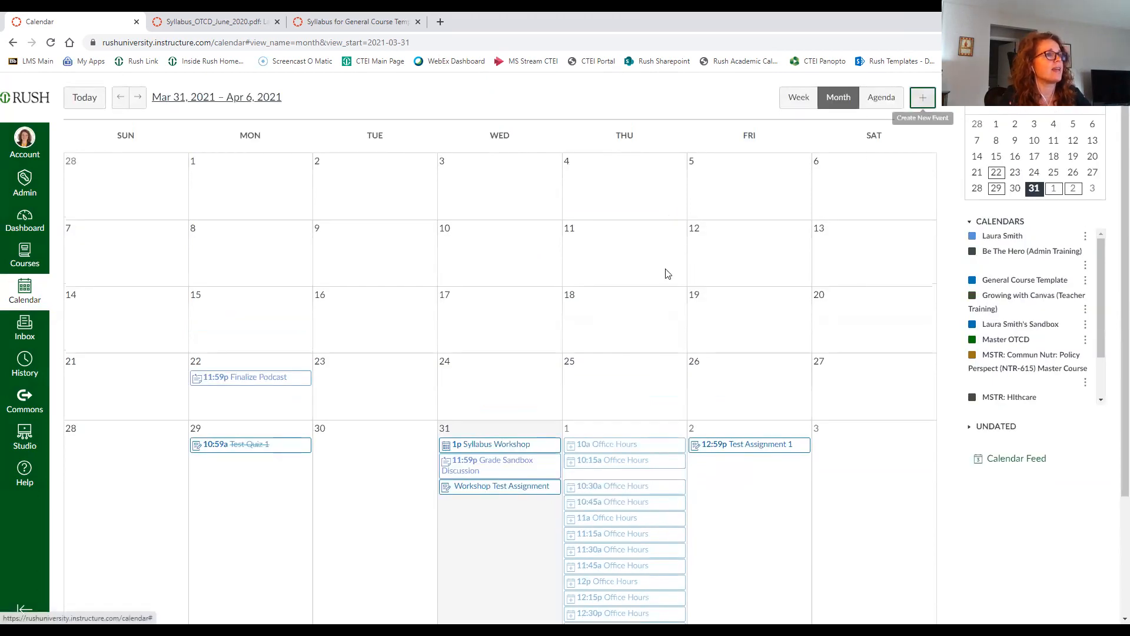
left_click(494, 431)
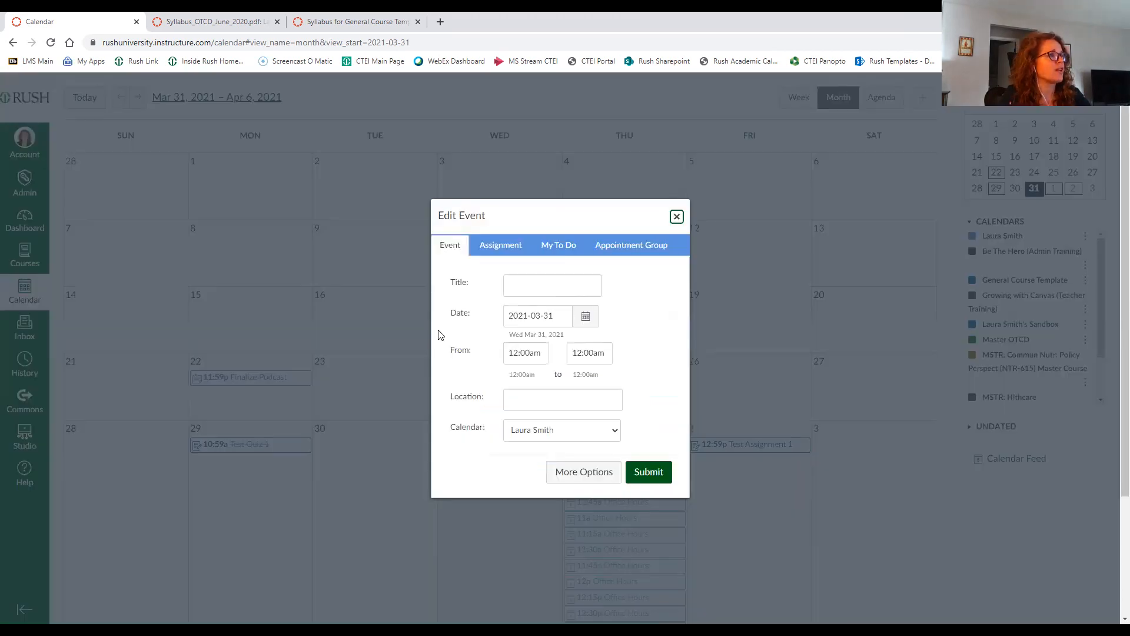
left_click(618, 246)
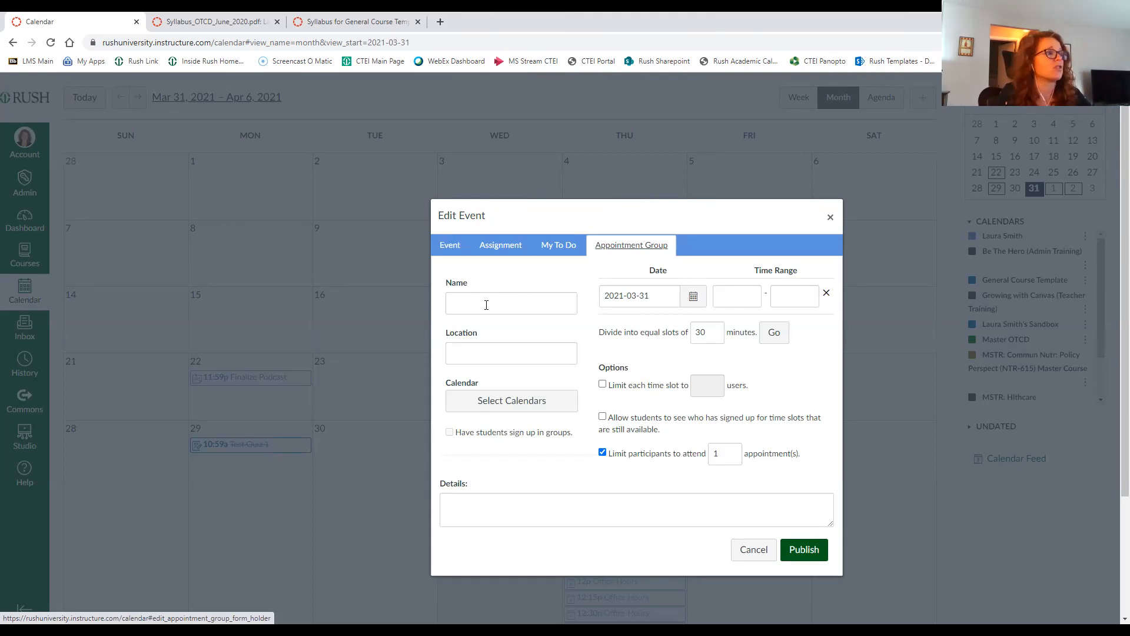
left_click(485, 300)
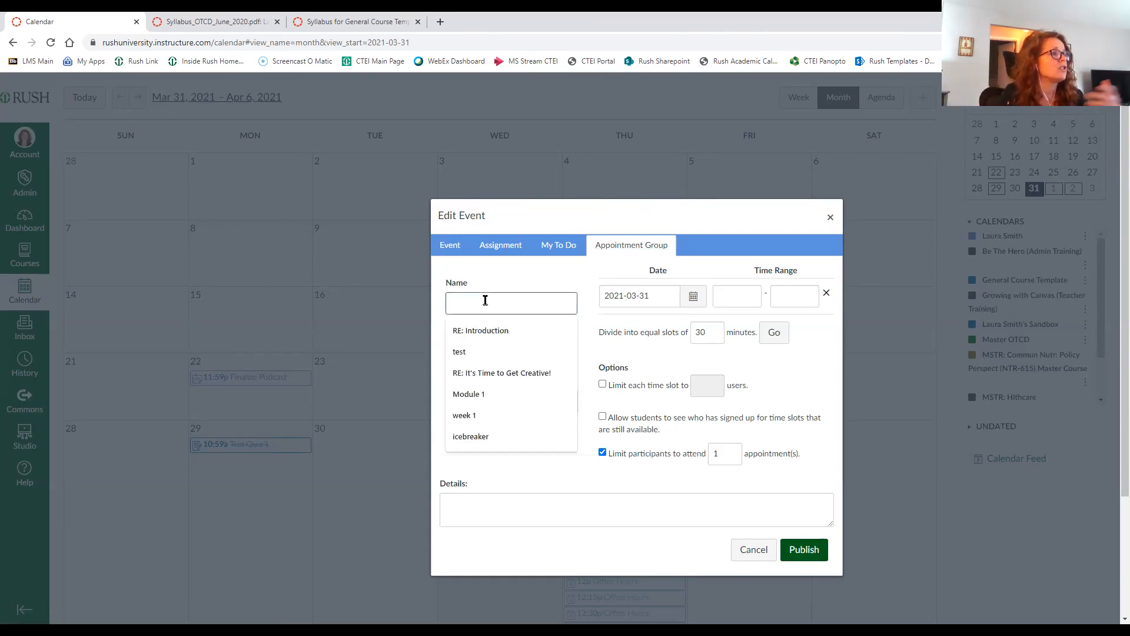
type("Office Hours")
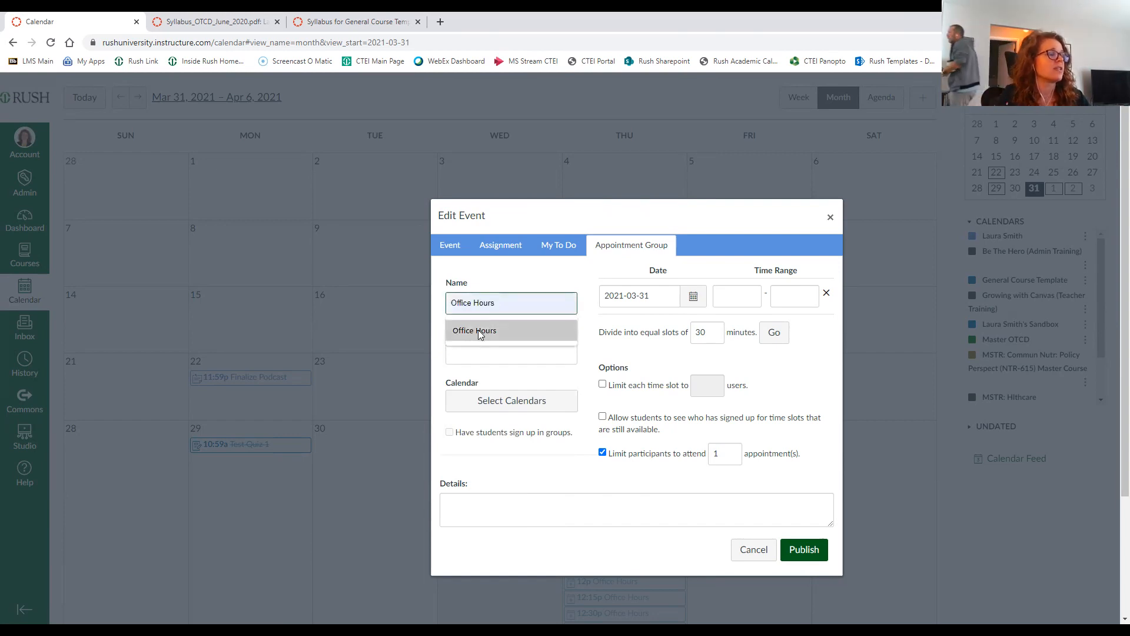
left_click(478, 329)
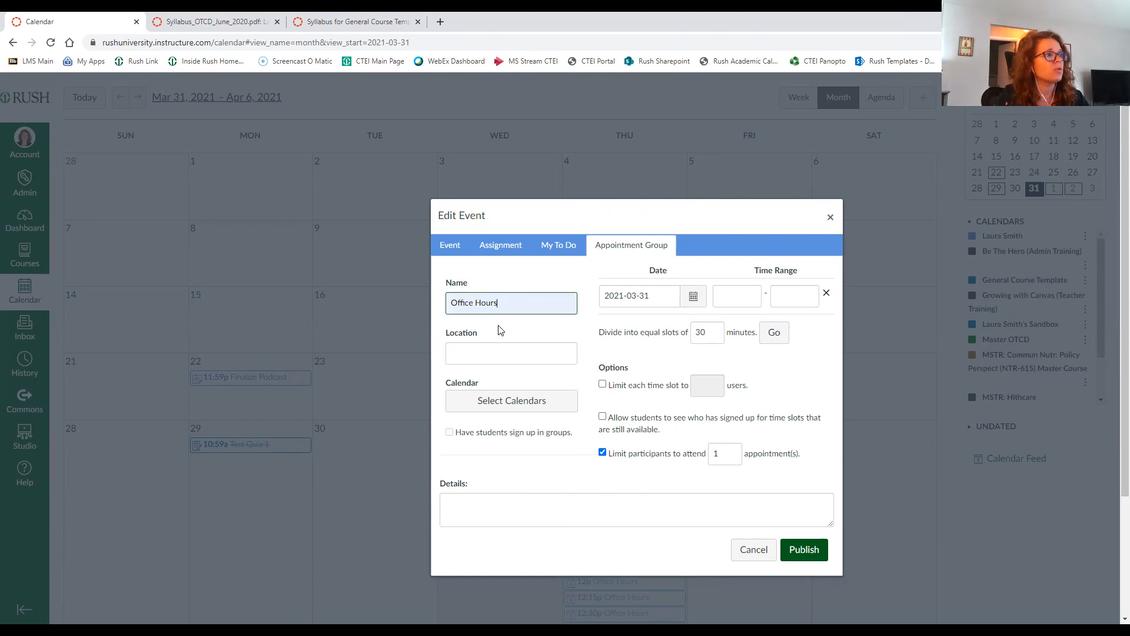
left_click(502, 348)
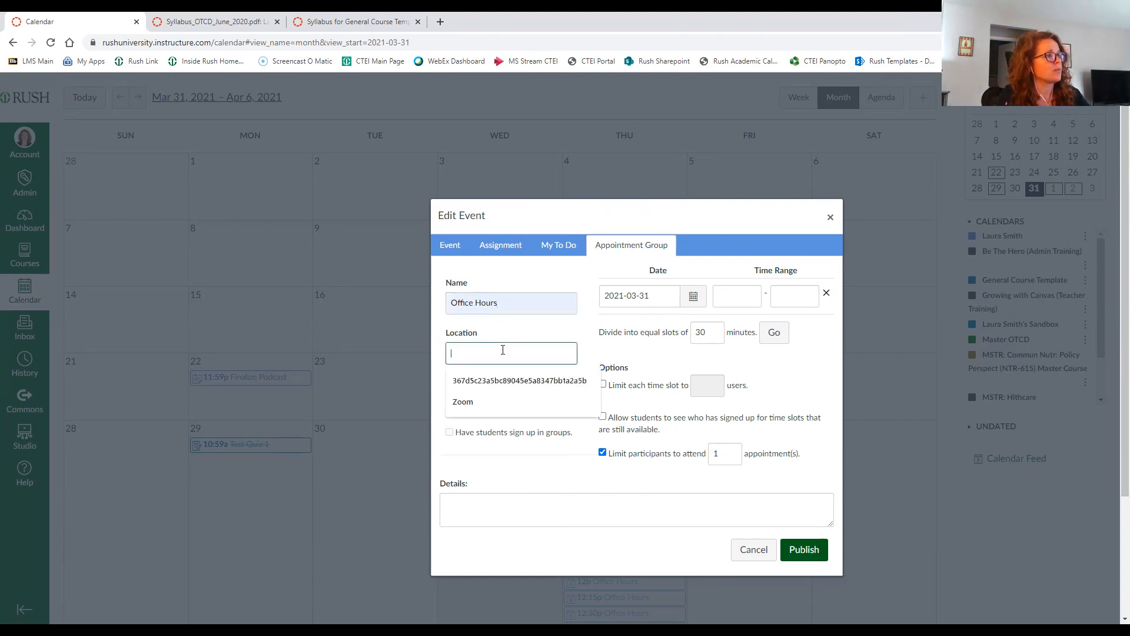
key("Down")
key("Return")
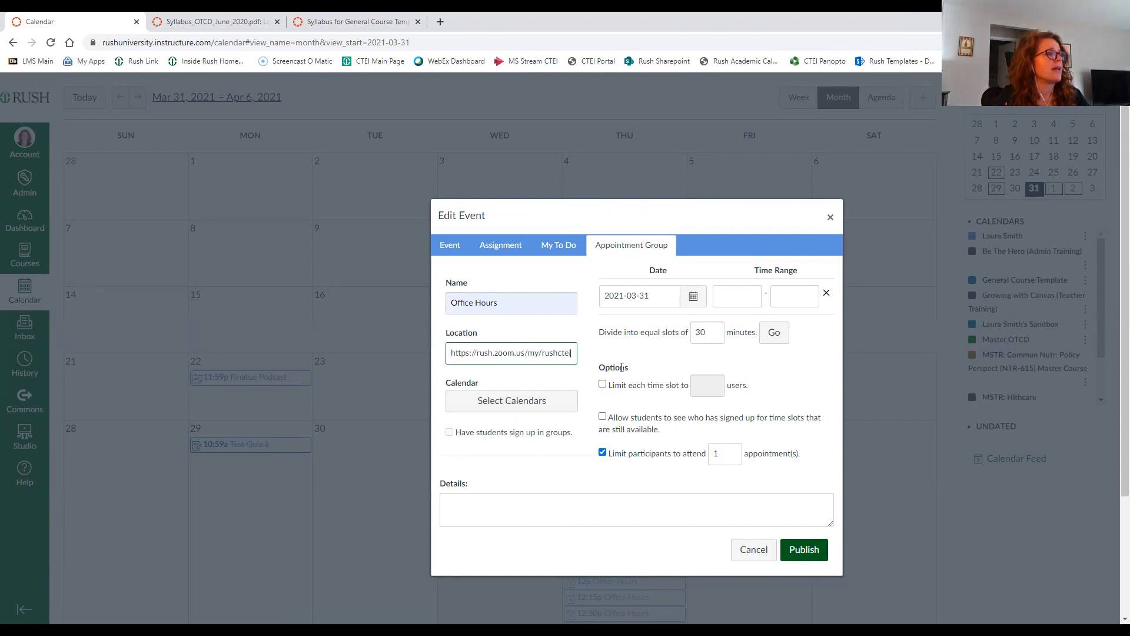
Set the appointment group's date to April 1, 2021 with a time range from 1:00pm to 3:00pm
left_click(694, 295)
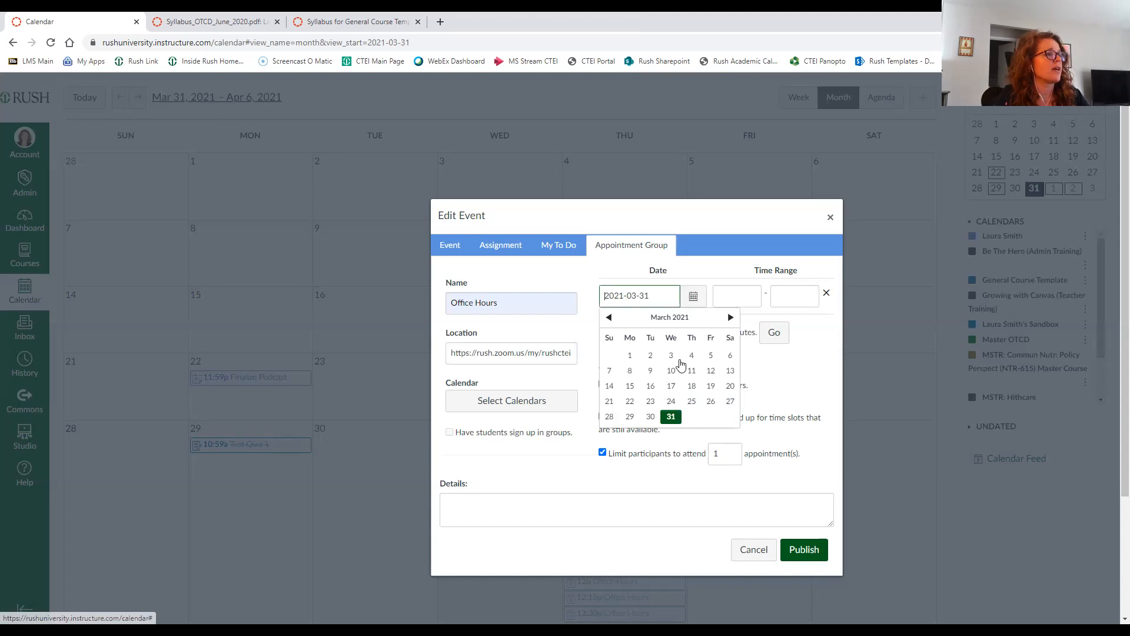
left_click(730, 317)
left_click(692, 356)
left_click(735, 291)
type("1")
left_click(674, 330)
left_click(783, 294)
type("3")
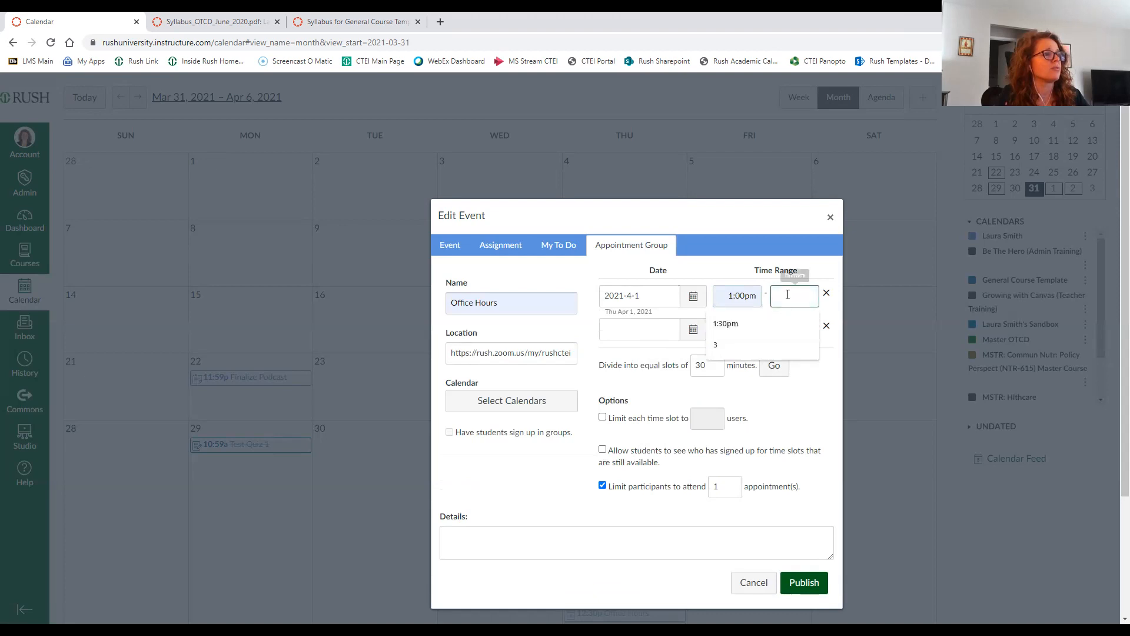
left_click(786, 322)
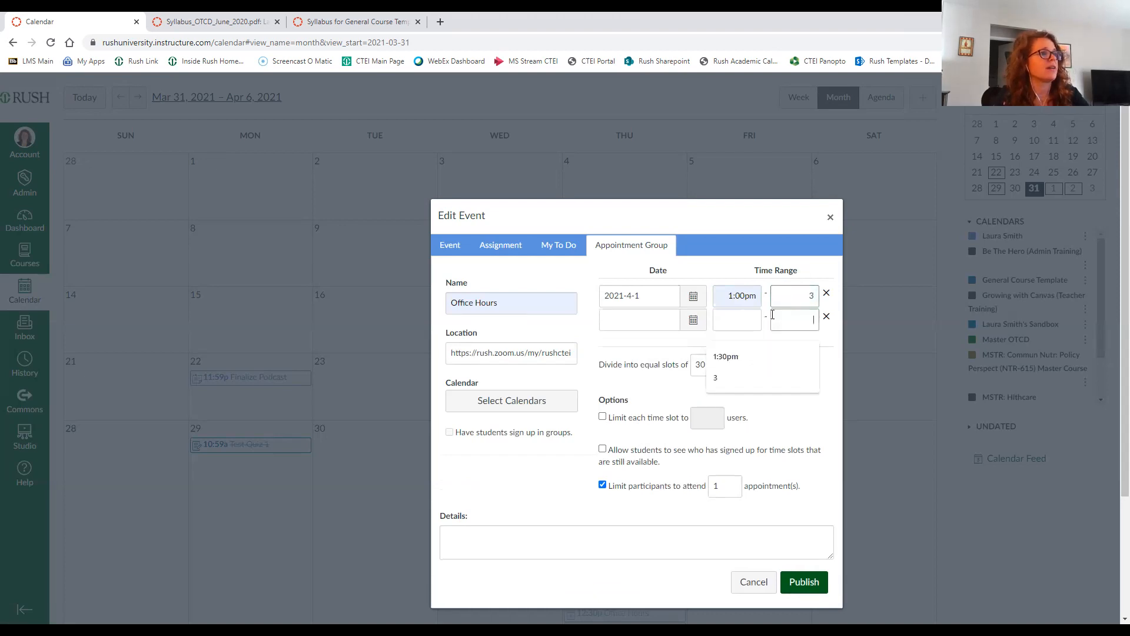
left_click(780, 299)
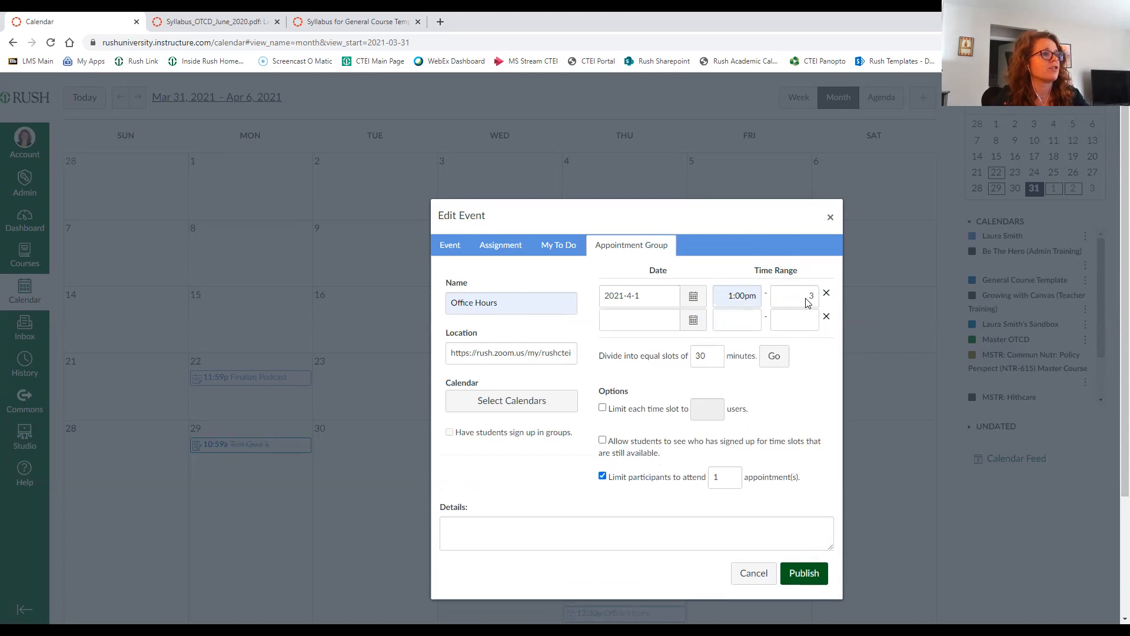
type(":00pm")
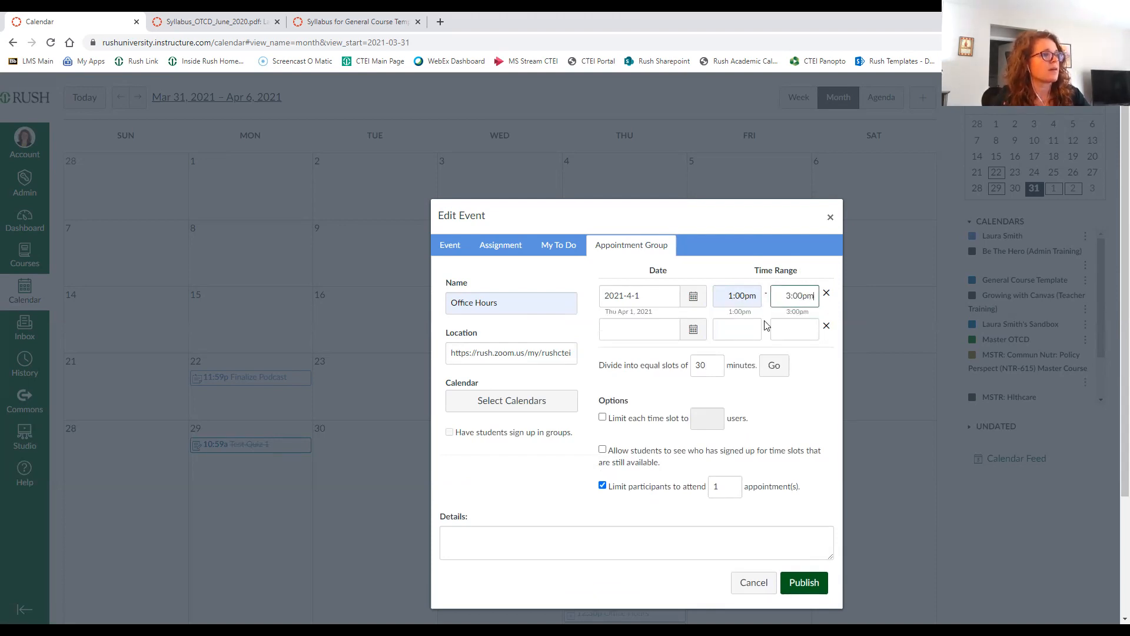
left_click(772, 316)
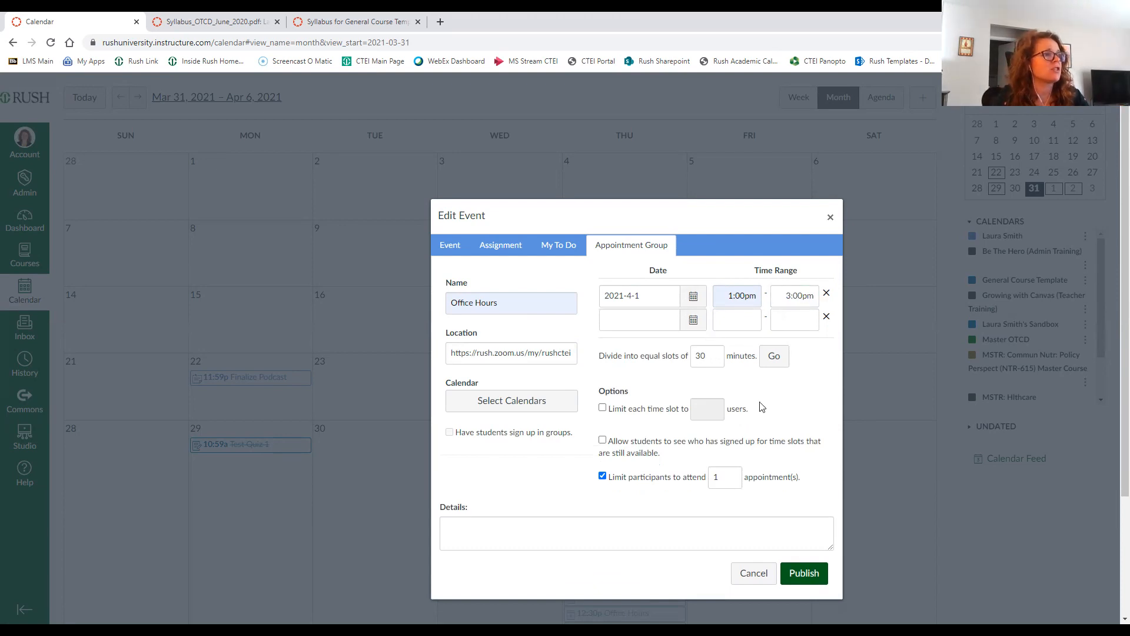
Divide the Office Hours time range into equal slots of 15 minutes and look through the generated slots
double_click(706, 355)
type("15")
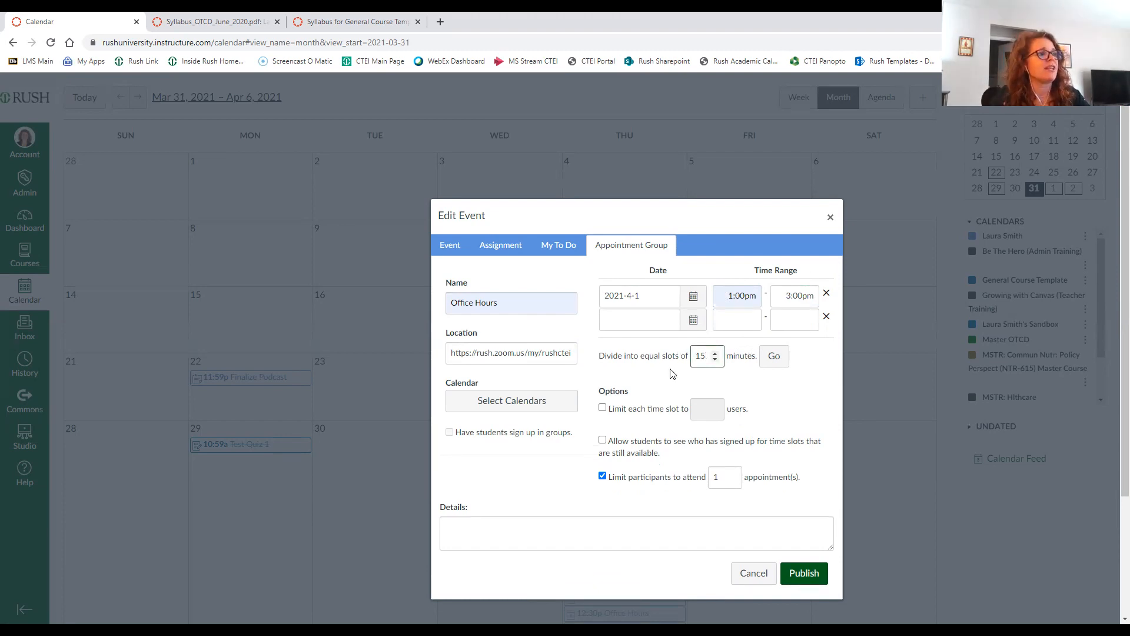
left_click(772, 363)
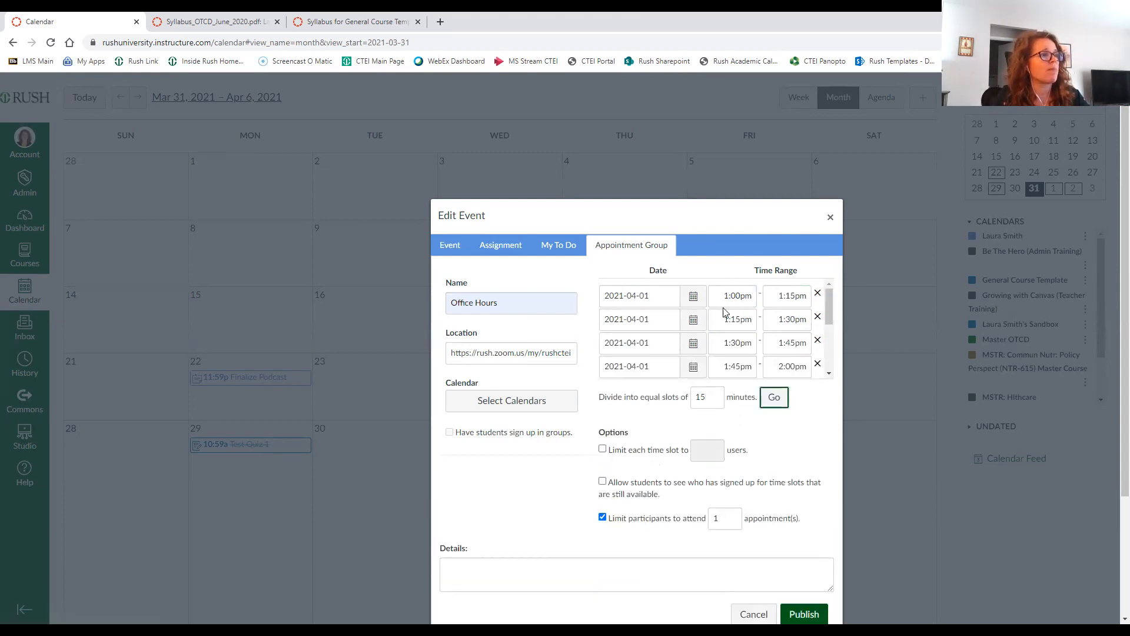
scroll(725, 321, "down", 2)
scroll(724, 330, "up", 2)
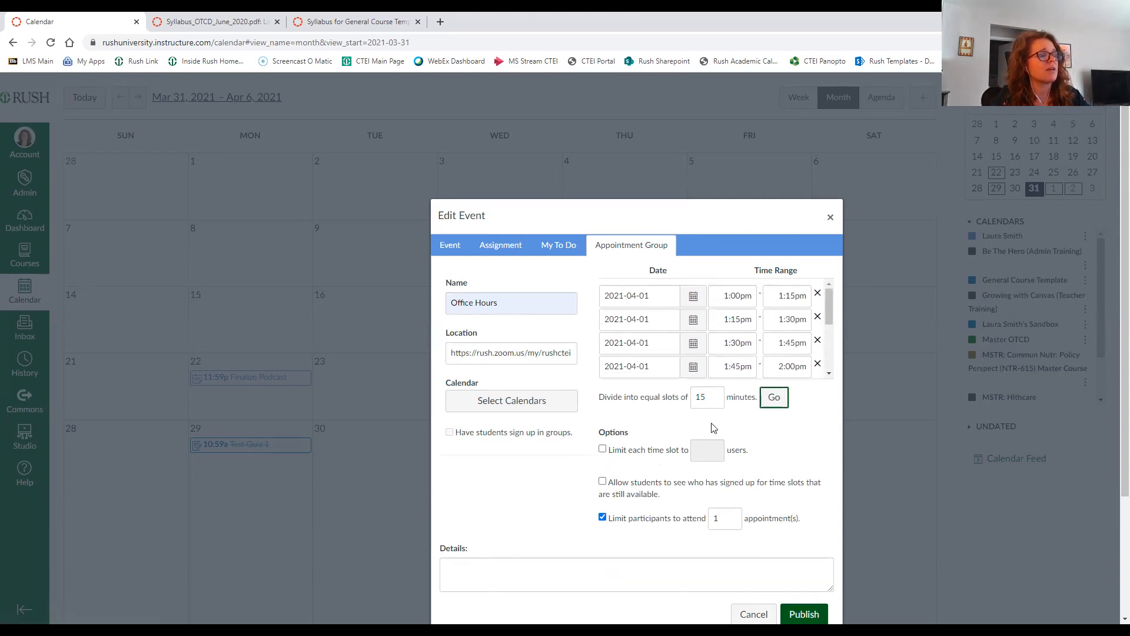
Assign the Office Hours appointment group to the instructor's Sandbox calendar and publish it
scroll(711, 428, "down", 1)
scroll(714, 428, "down", 1)
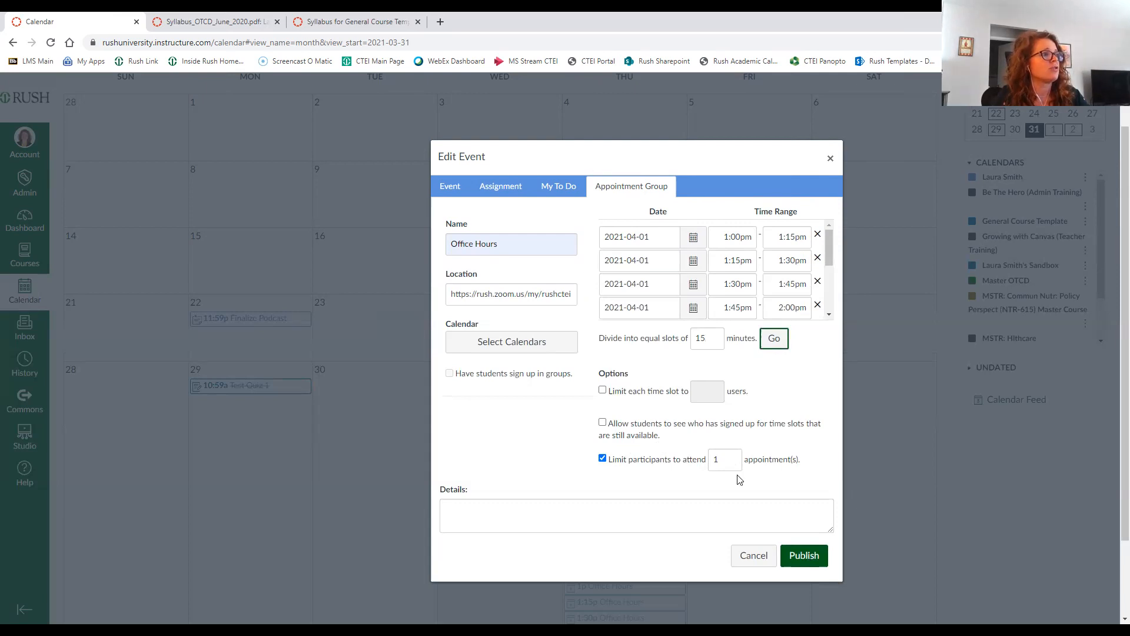
left_click(532, 342)
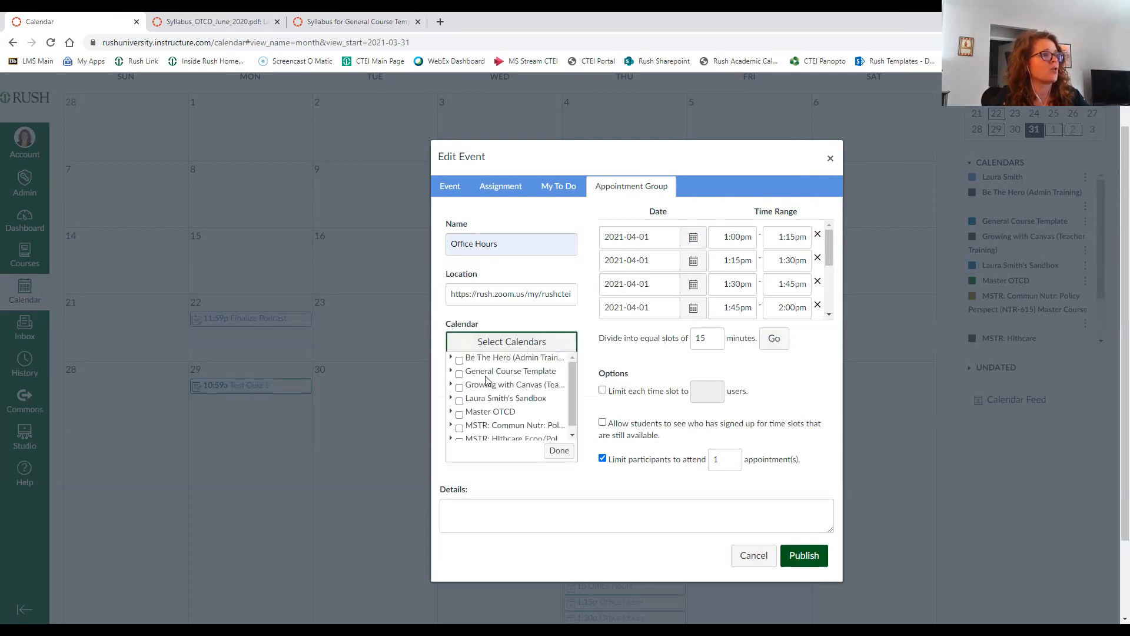
left_click(500, 400)
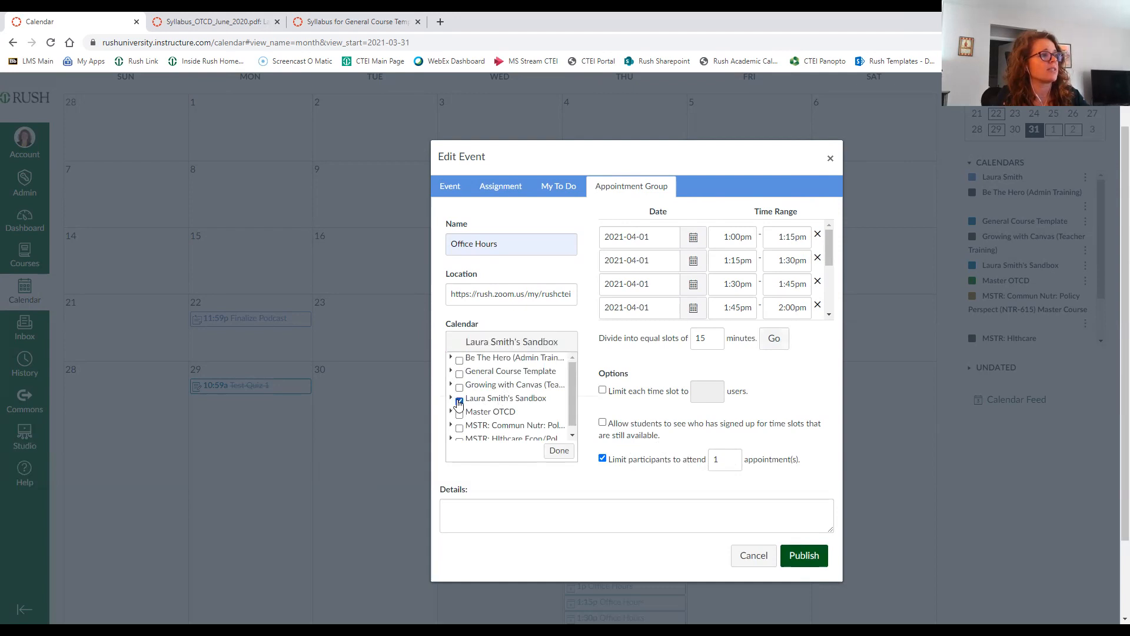
left_click(558, 451)
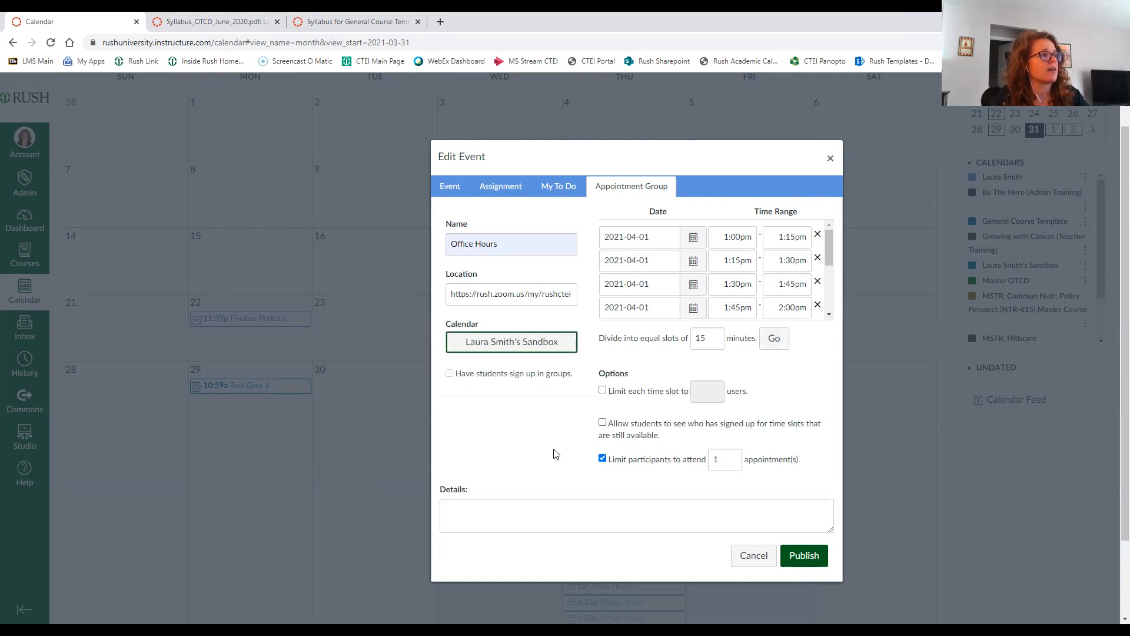
left_click(804, 556)
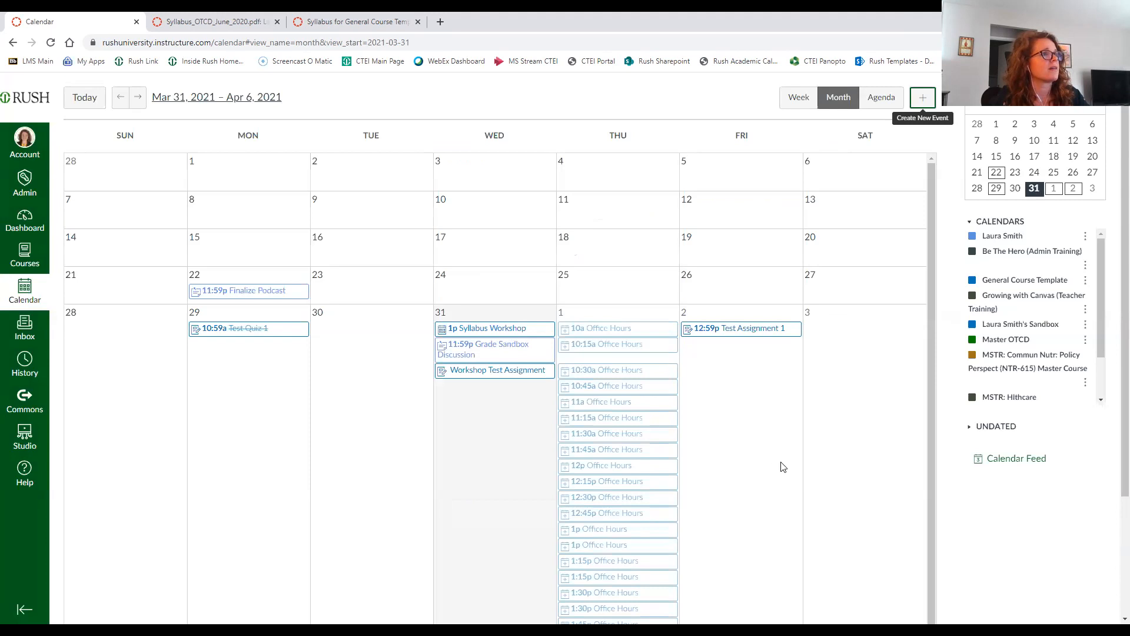
Review the Office Hours slots listed on April 1 in the month calendar
scroll(665, 442, "down", 1)
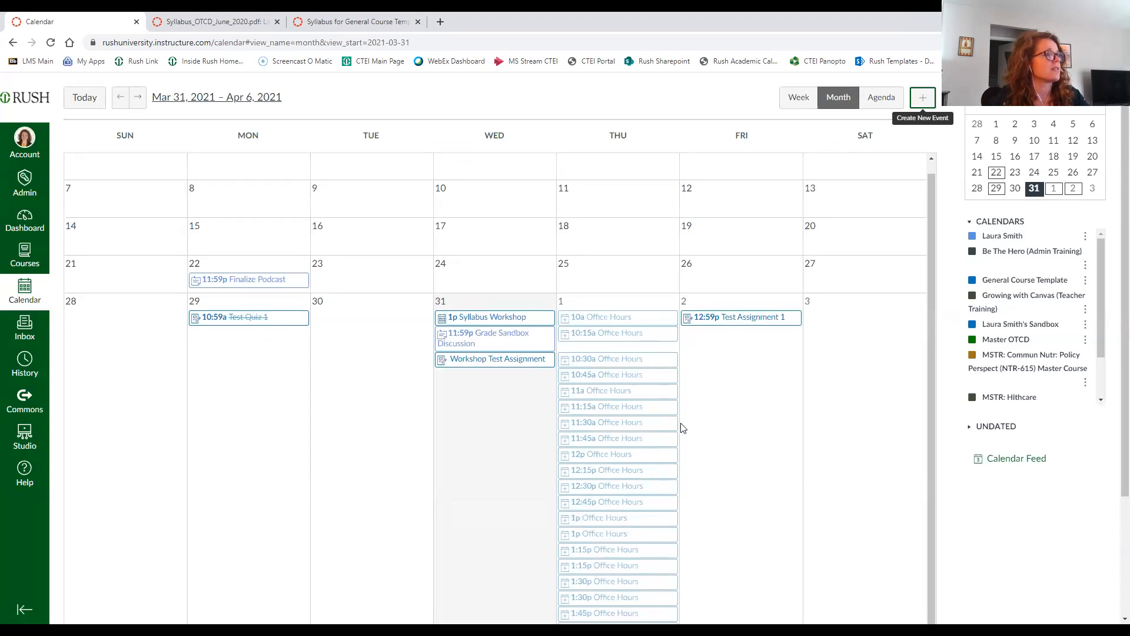
scroll(681, 427, "down", 3)
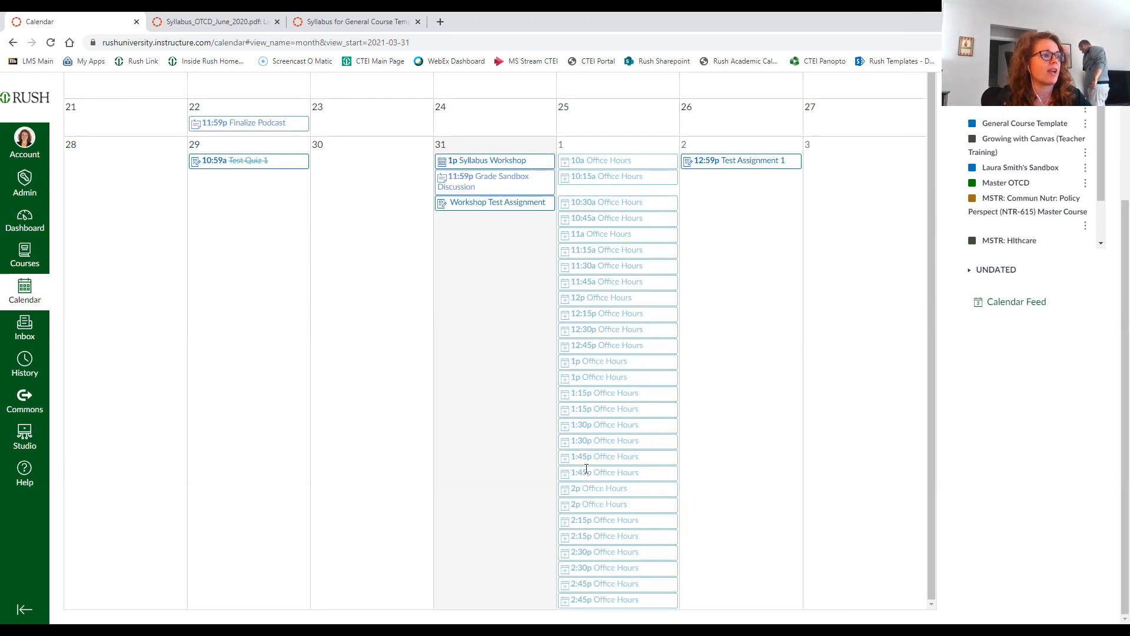
scroll(632, 487, "up", 3)
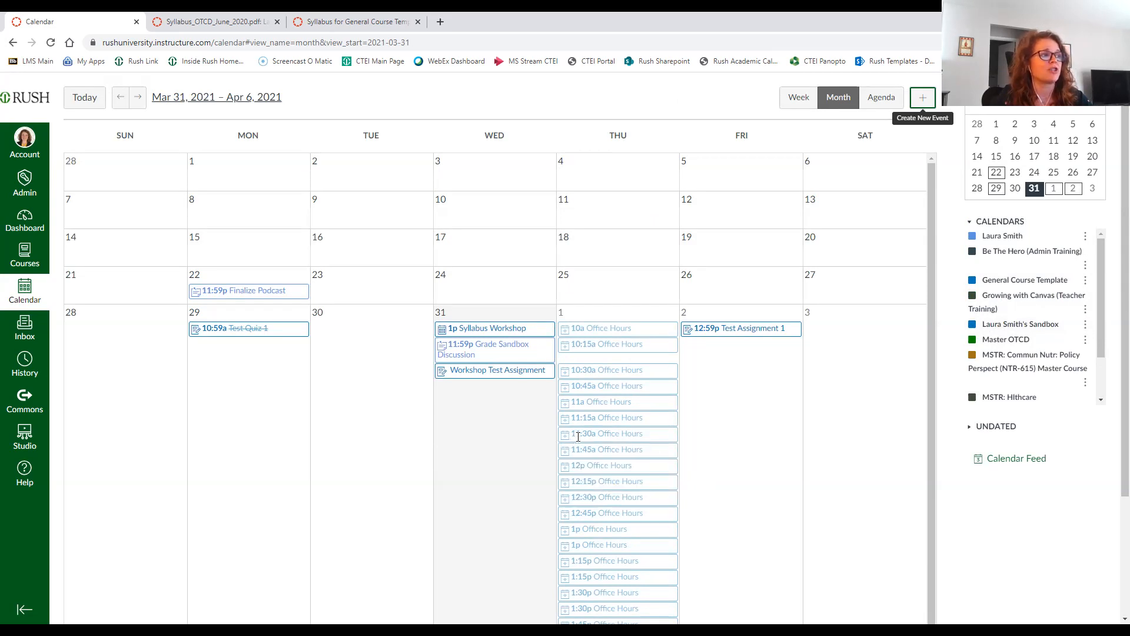
mouse_move(578, 437)
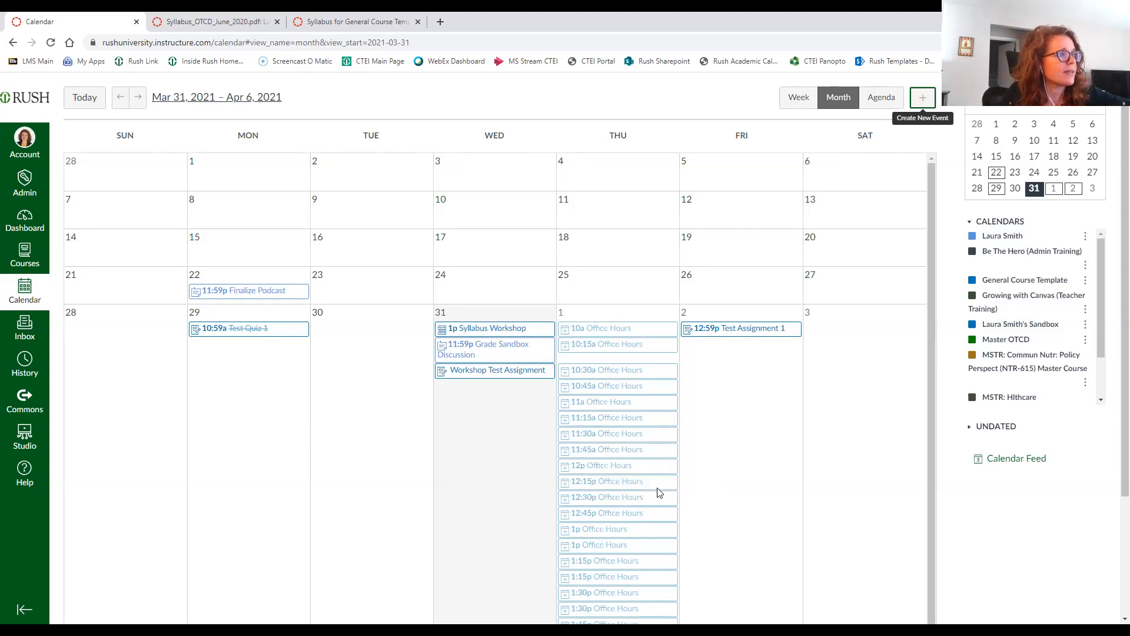
mouse_move(659, 492)
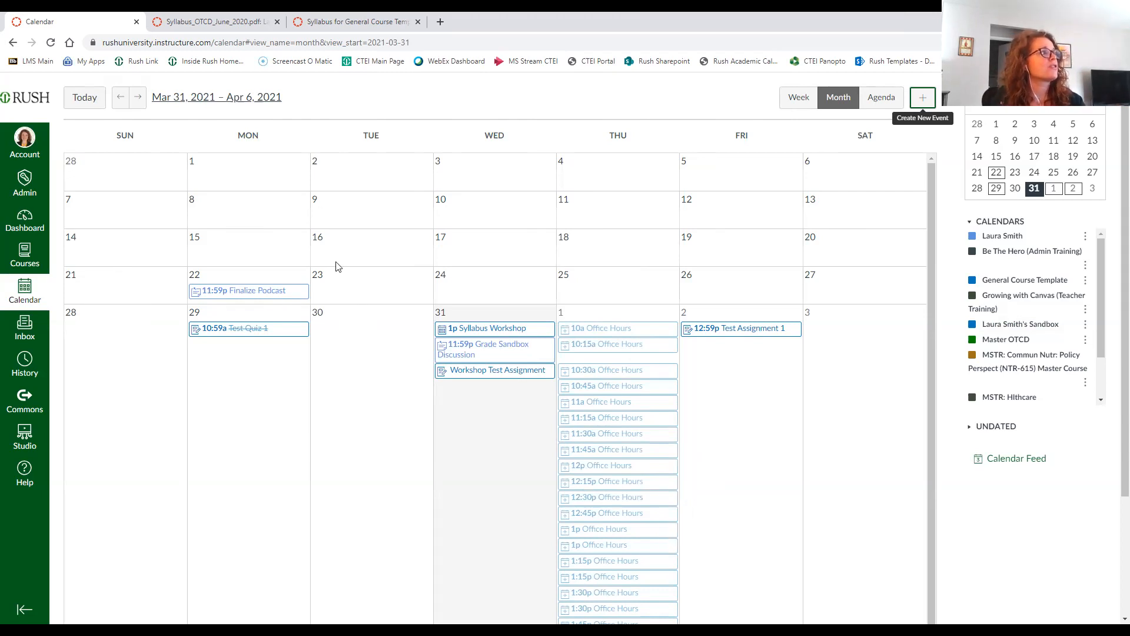
Open the Calendar Feed, copy its iCal link for use in an external calendar app, and close the dialog
scroll(730, 448, "down", 1)
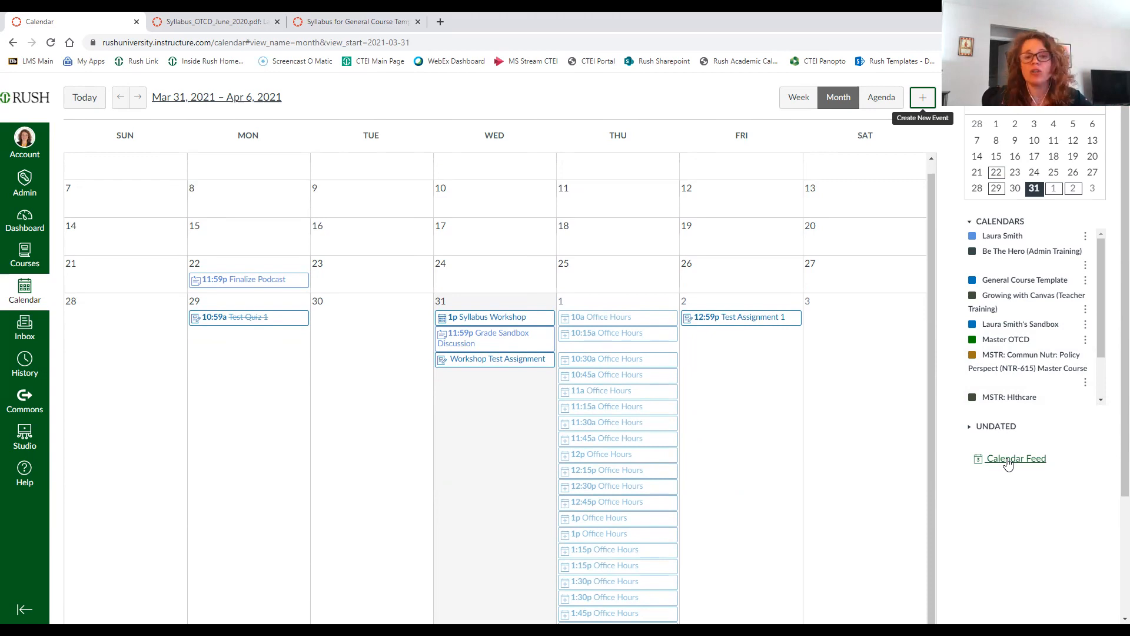
scroll(1009, 464, "down", 2)
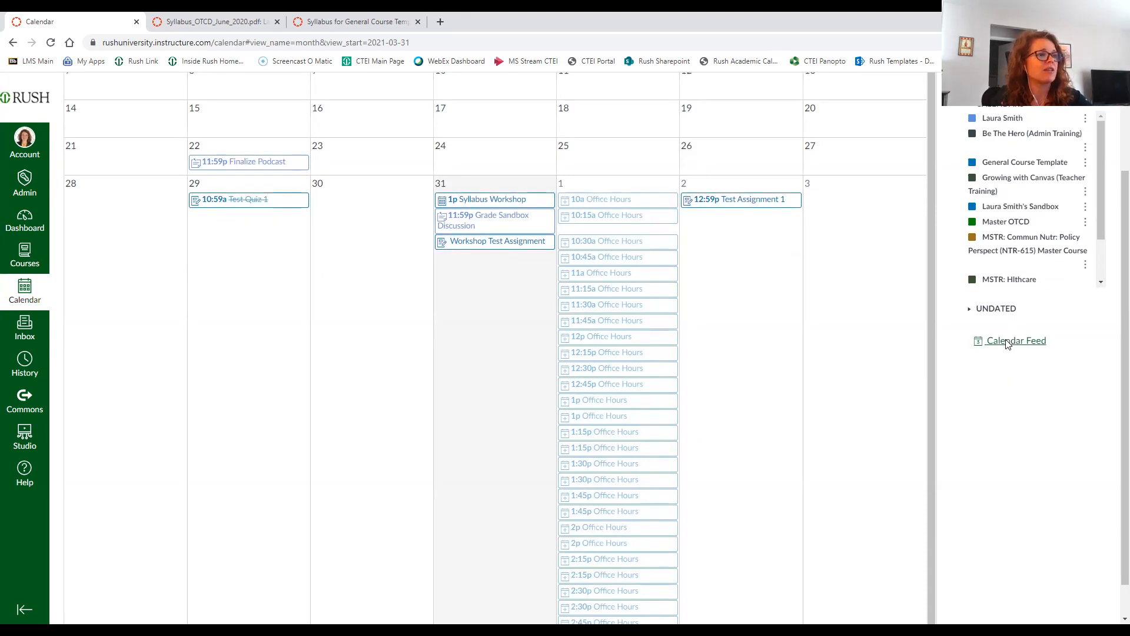
left_click(1009, 344)
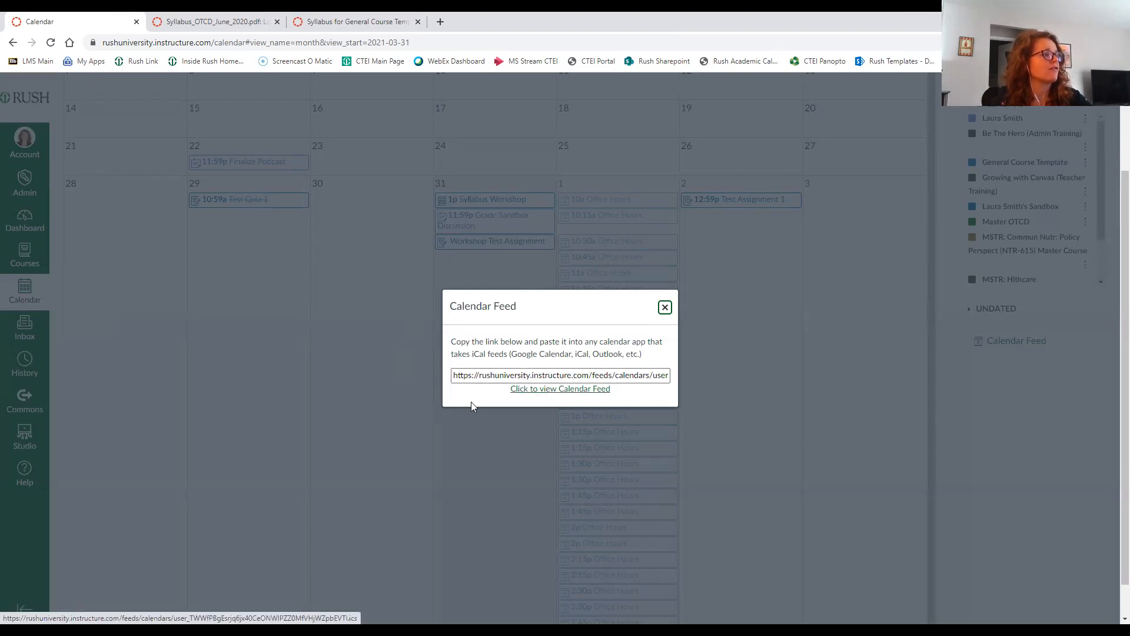
left_click(512, 376)
right_click(507, 377)
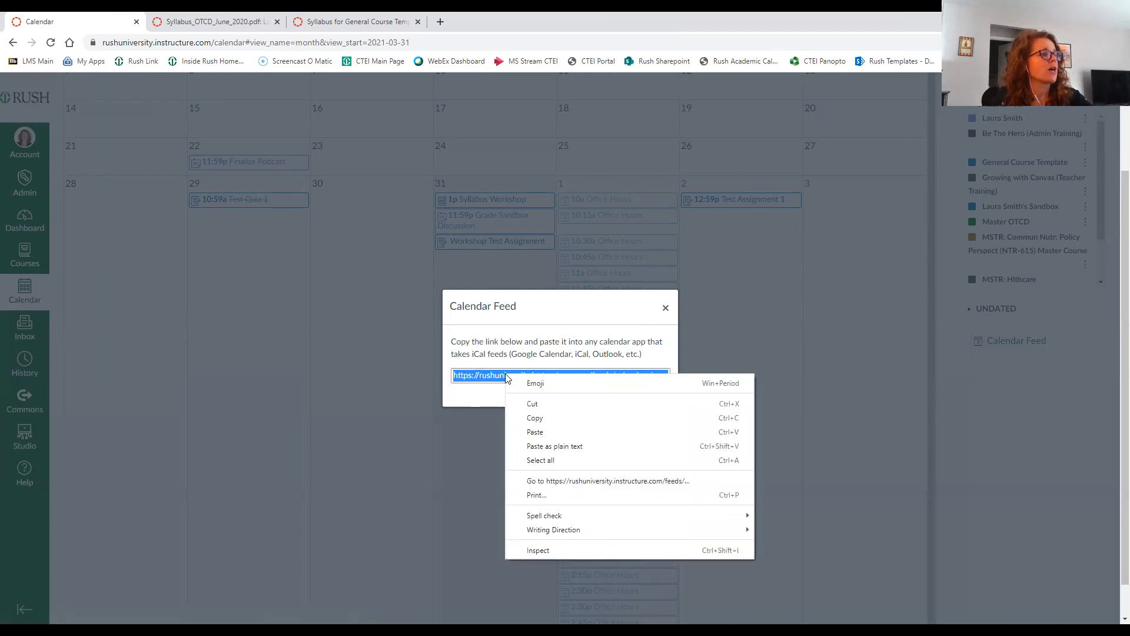
left_click(530, 418)
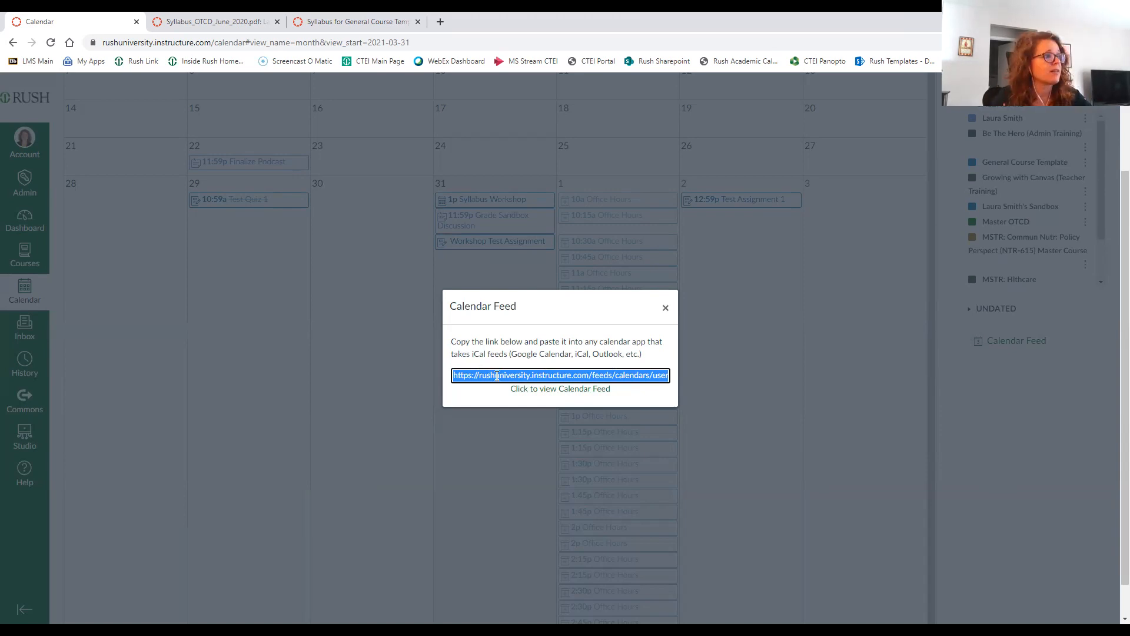
left_click(666, 308)
scroll(928, 476, "up", 3)
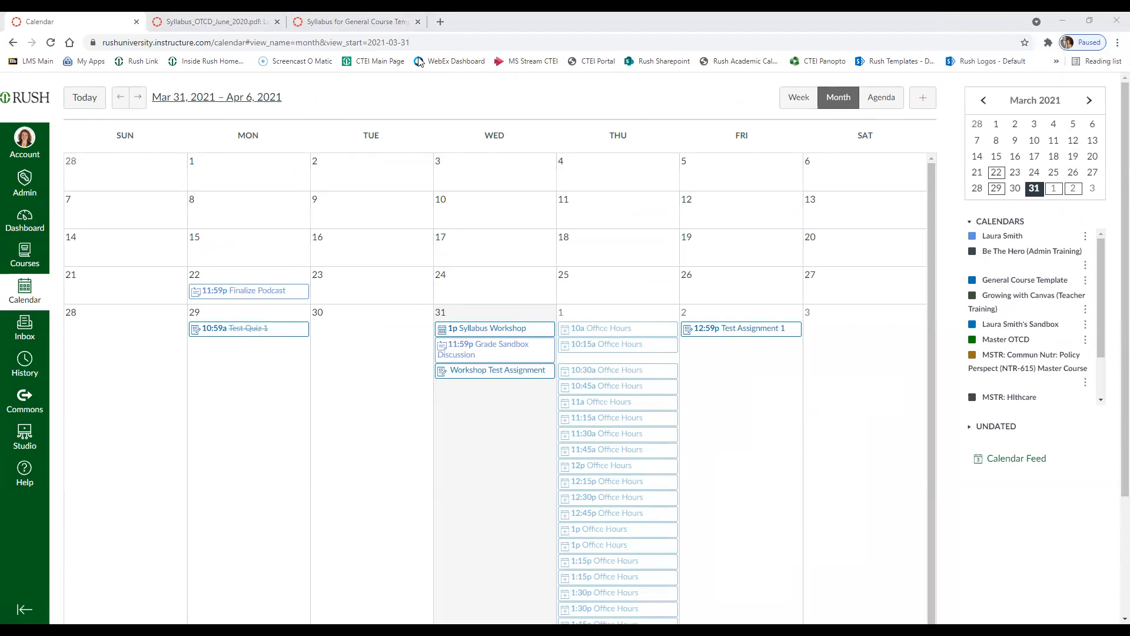
Switch to the PowerPoint presentation, run it as a slide show and advance from the Syllabus slide to the Key Takeaways slide
key("alt+Tab")
left_click(990, 614)
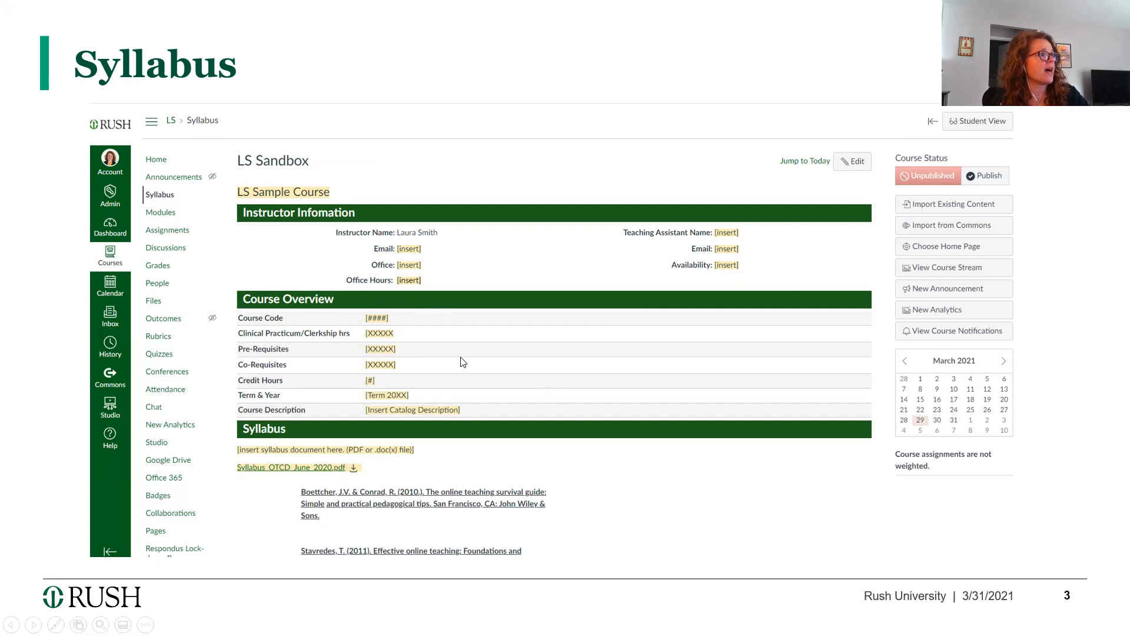
key("Right")
key("Right")
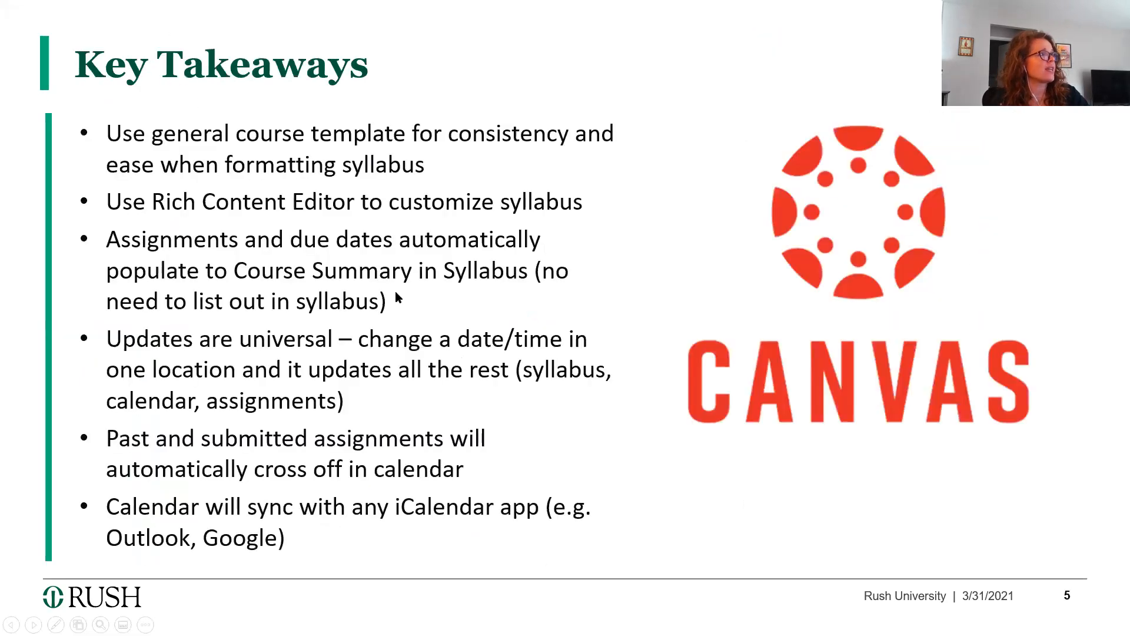